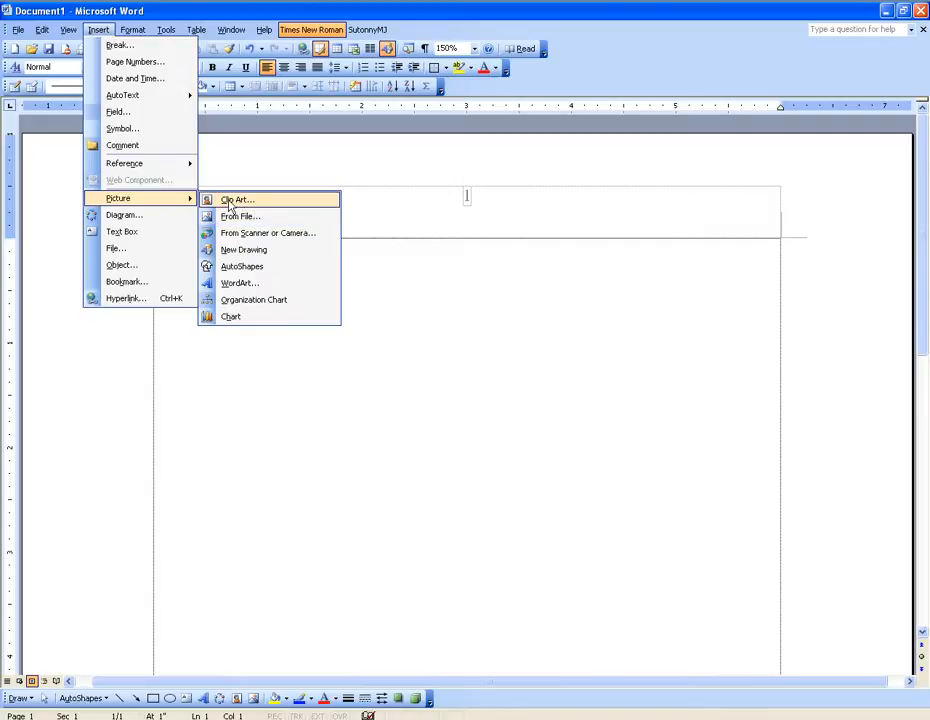
# Step: Open the Clip Organizer for Clip Art, suppress its welcome message and postpone cataloging media files
pyautogui.click(229, 201)
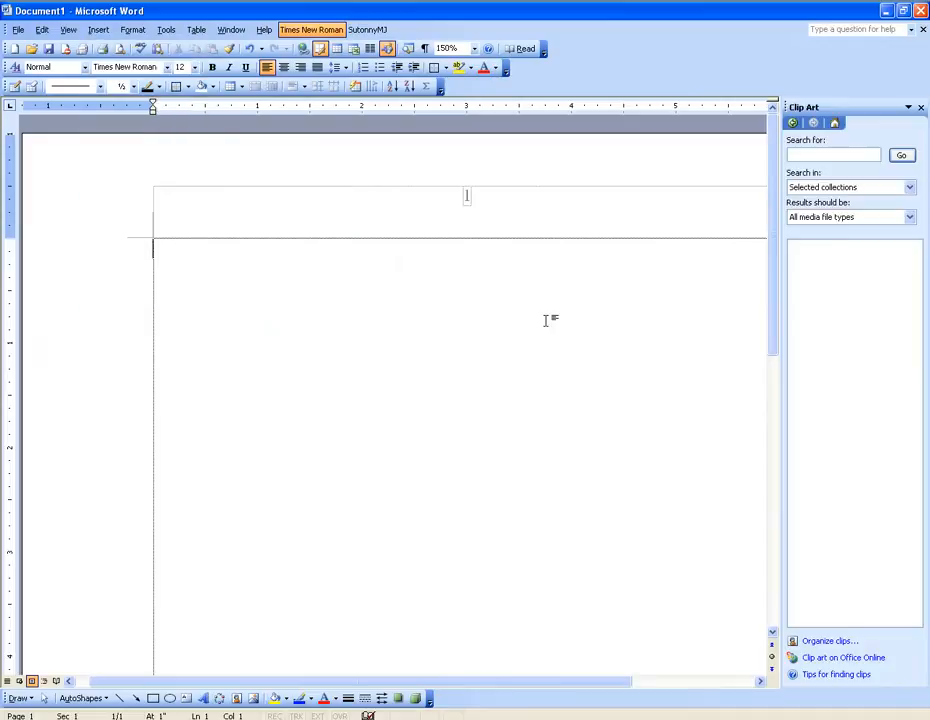
pyautogui.click(834, 644)
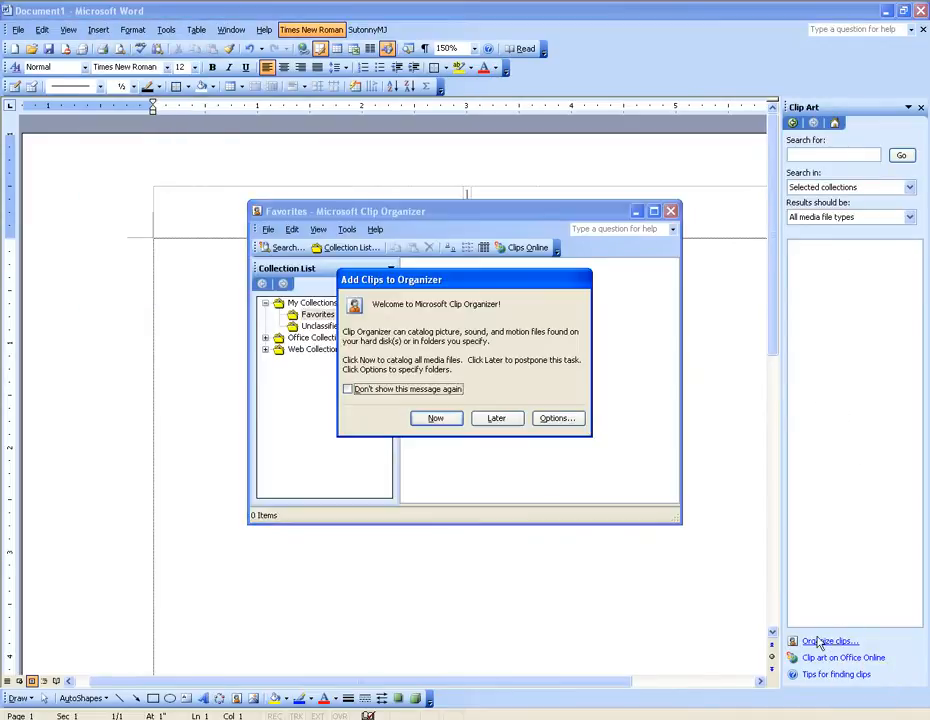
pyautogui.click(415, 390)
pyautogui.click(497, 419)
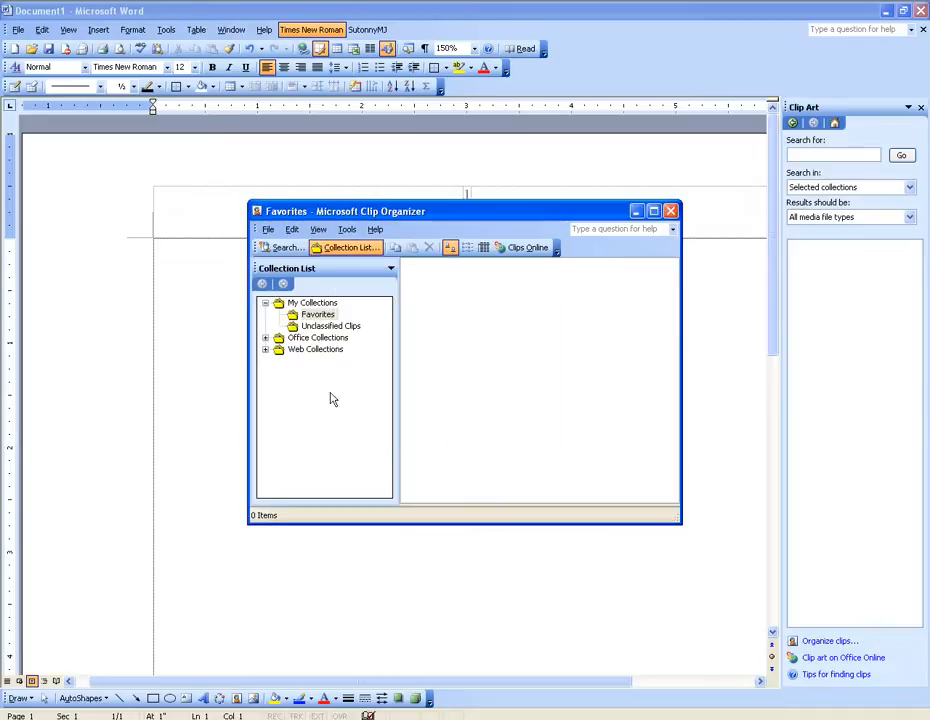
# Step: Expand Office Collections and look through the Academic, Agriculture and Animals clips
pyautogui.click(340, 339)
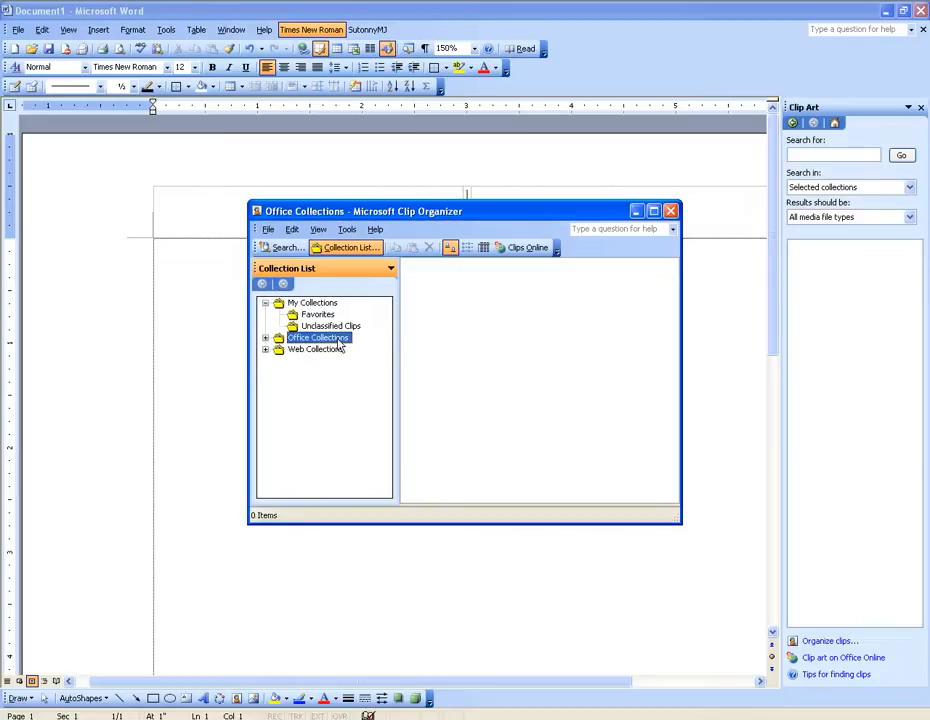
pyautogui.click(266, 340)
pyautogui.click(322, 316)
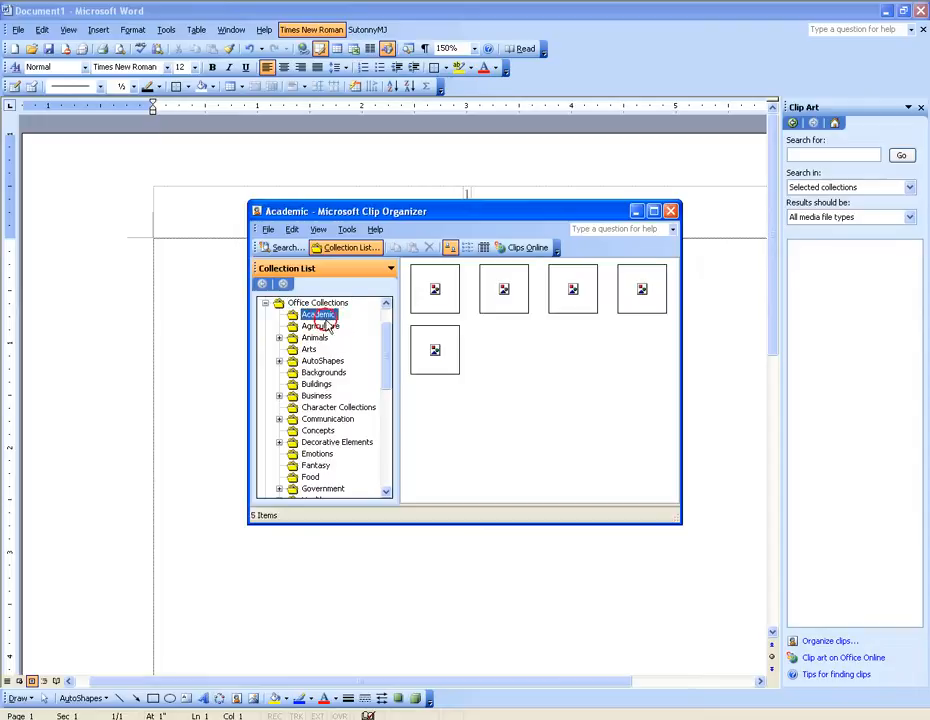
pyautogui.click(322, 326)
pyautogui.click(316, 338)
pyautogui.moveTo(446, 211); pyautogui.dragTo(658, 180)
pyautogui.click(528, 284)
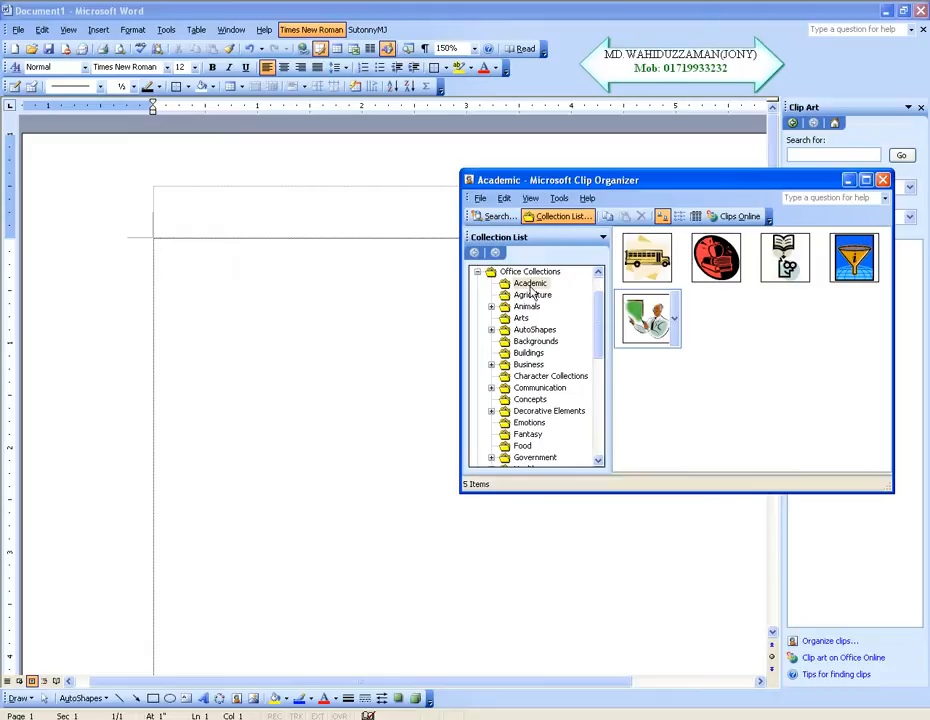
pyautogui.click(531, 288)
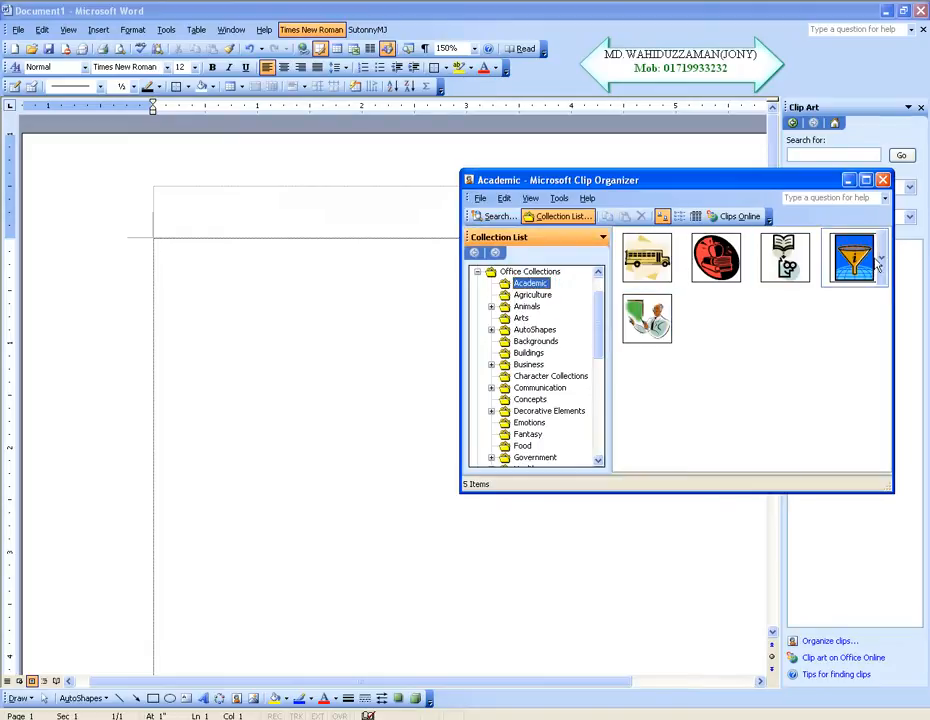
# Step: View the clips in the Agriculture, Domestic, Wild, Buildings and Business collections
pyautogui.click(522, 296)
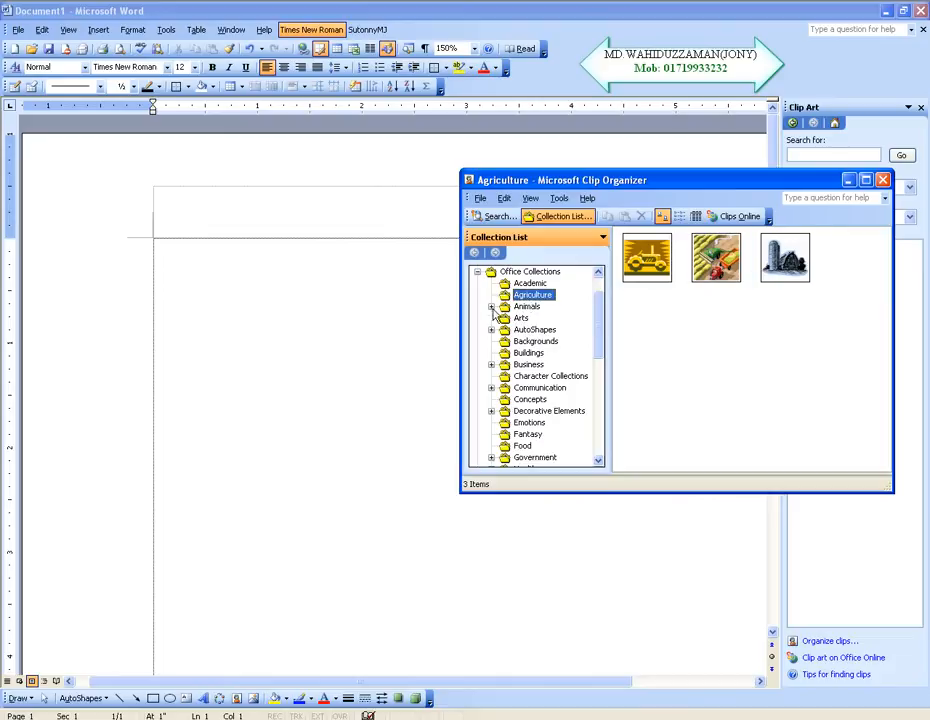
pyautogui.click(491, 306)
pyautogui.click(543, 318)
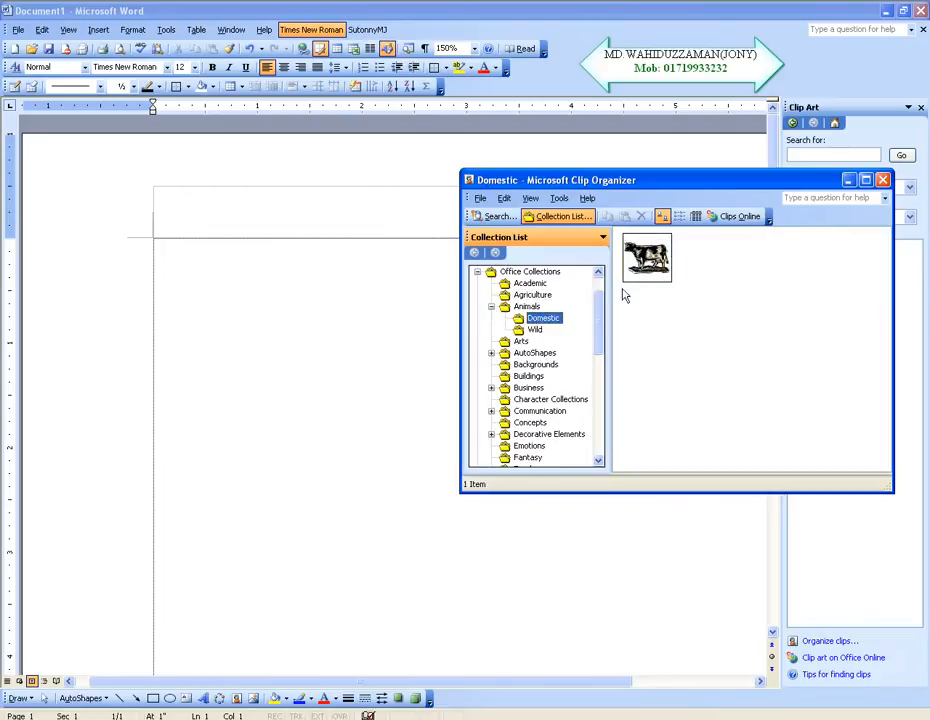
pyautogui.click(535, 329)
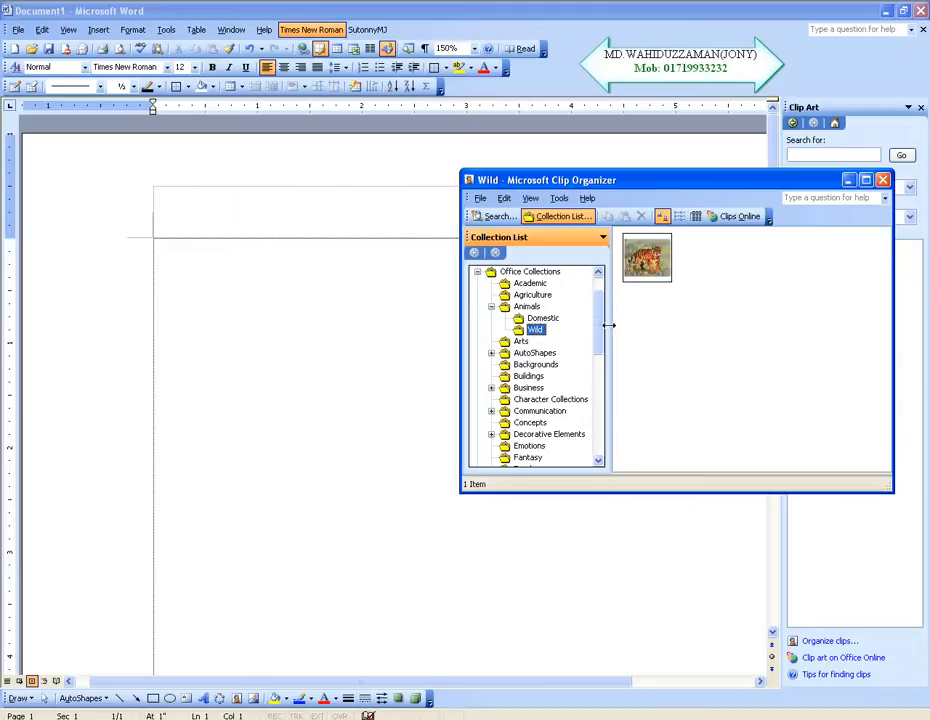
pyautogui.click(528, 376)
pyautogui.click(530, 388)
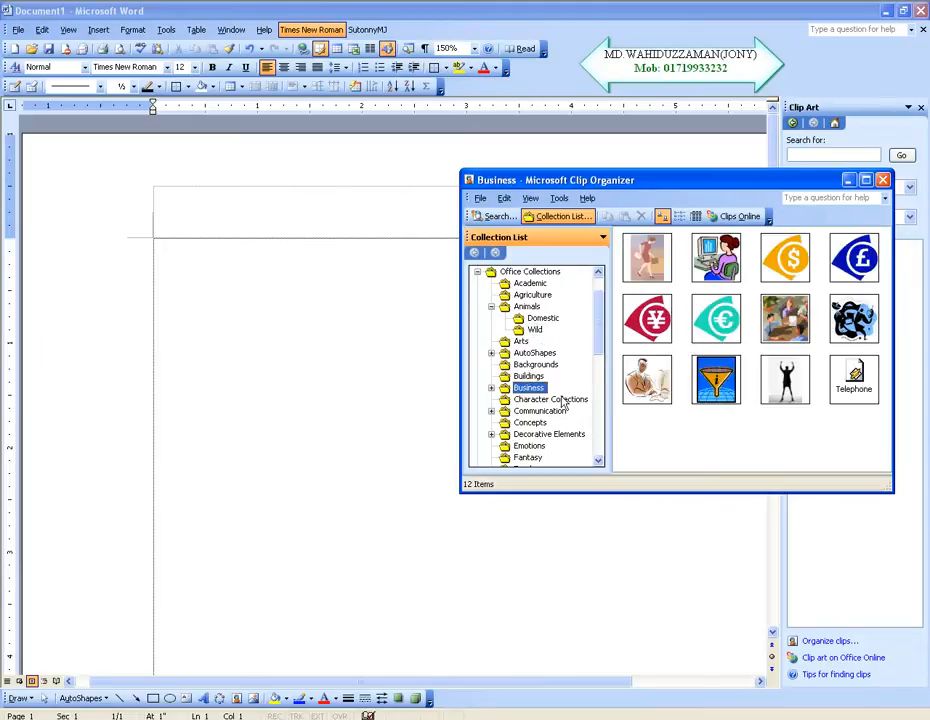
# Step: Look through the Concepts, Emotions and Fantasy clips and return to the Domestic, Agriculture and Academic collections
pyautogui.click(530, 422)
pyautogui.click(530, 446)
pyautogui.click(528, 457)
pyautogui.click(543, 318)
pyautogui.click(532, 295)
pyautogui.click(530, 284)
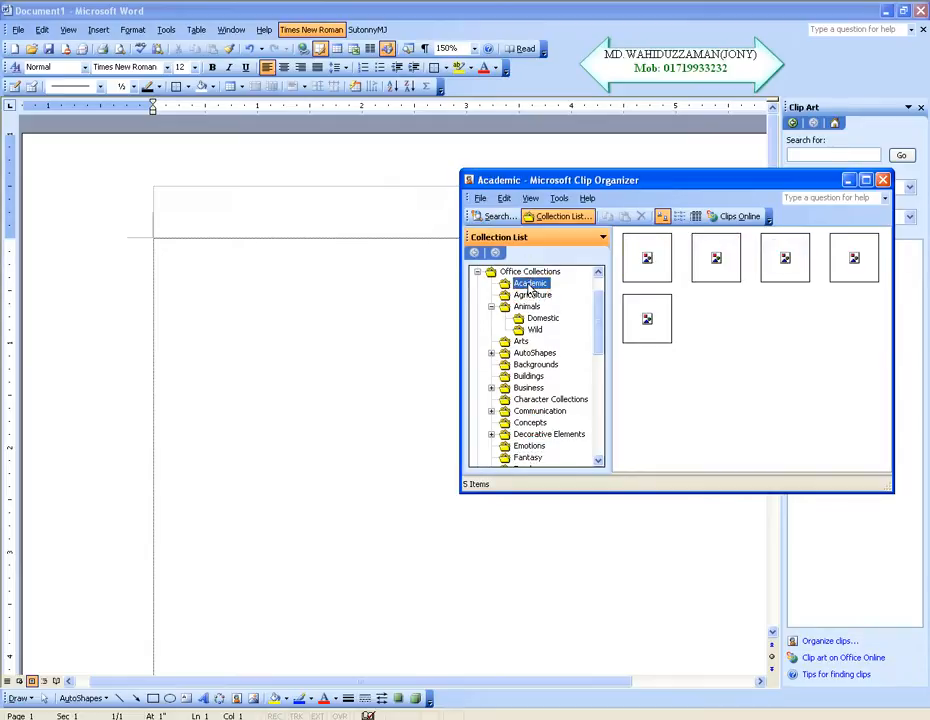
# Step: Insert the pagoda clip from the Buildings collection directly onto the page and delete it again
pyautogui.moveTo(669, 181); pyautogui.dragTo(681, 122)
pyautogui.click(538, 317)
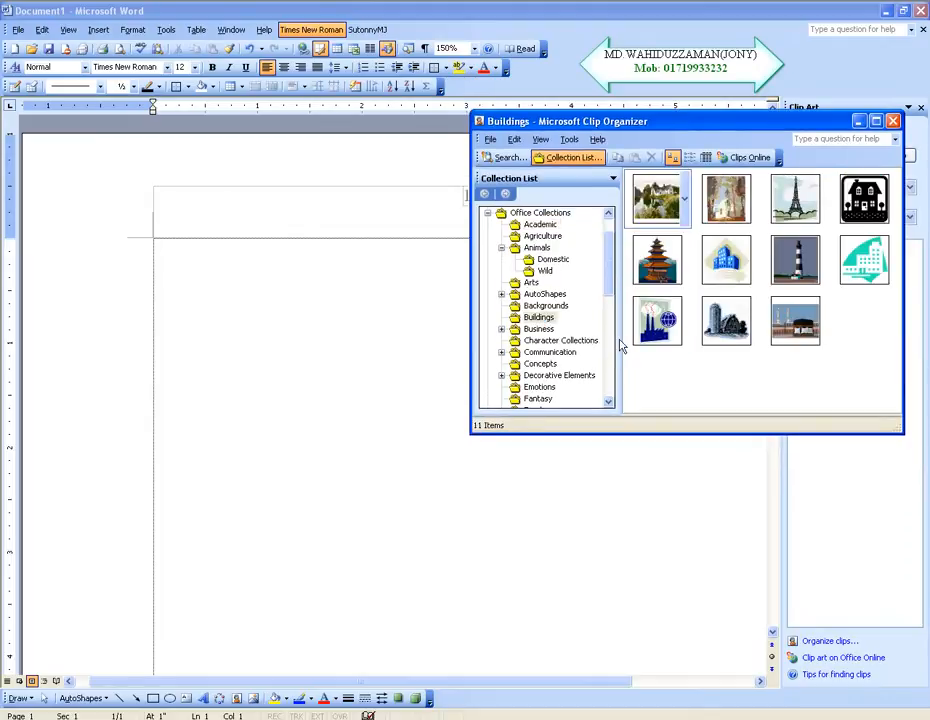
pyautogui.click(652, 262)
pyautogui.moveTo(652, 262); pyautogui.dragTo(412, 343)
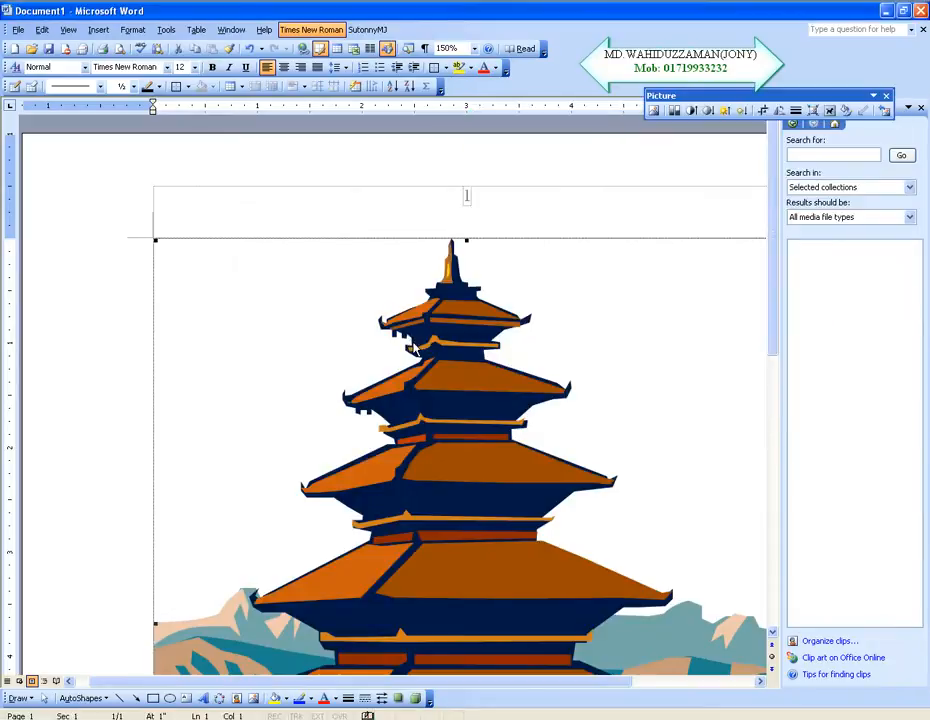
pyautogui.press('Delete')
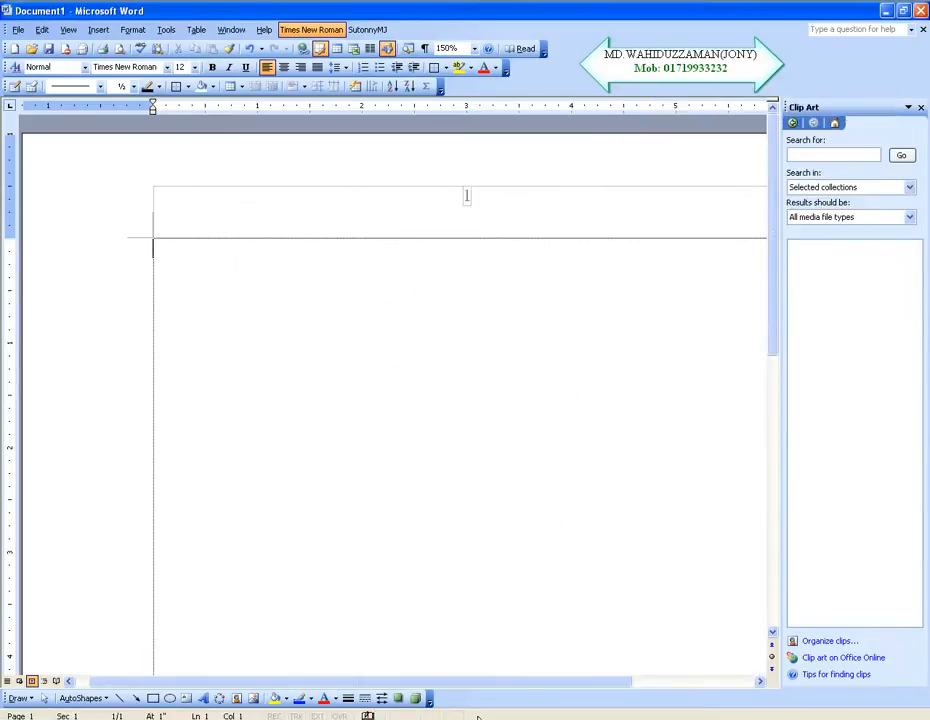
# Step: Copy the pagoda clip from the Clip Organizer, paste it into the document and delete the pasted picture
pyautogui.click(484, 718)
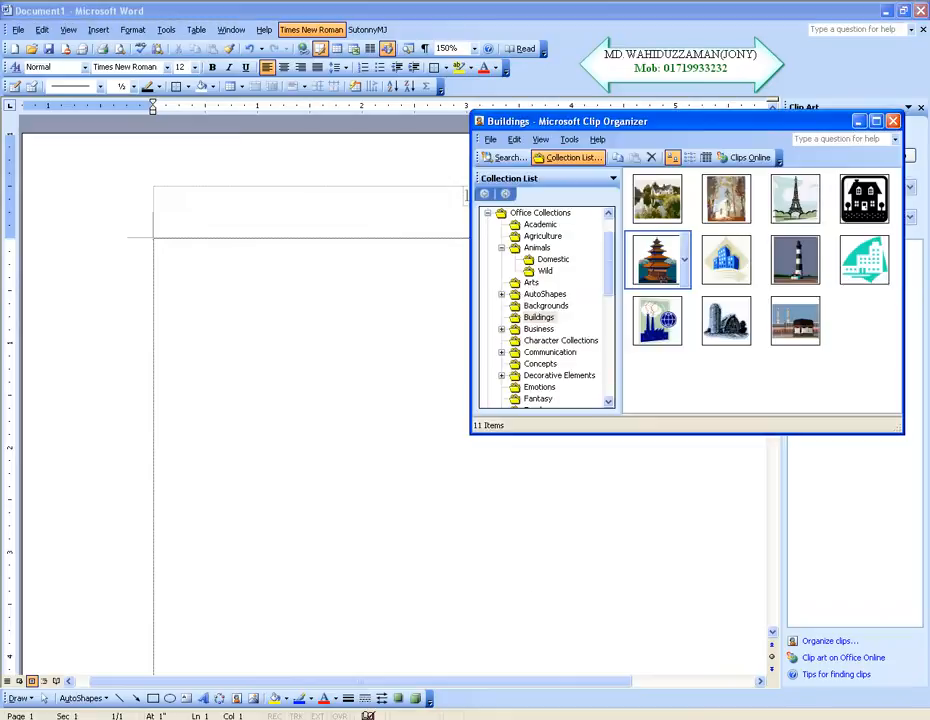
pyautogui.rightClick(650, 262)
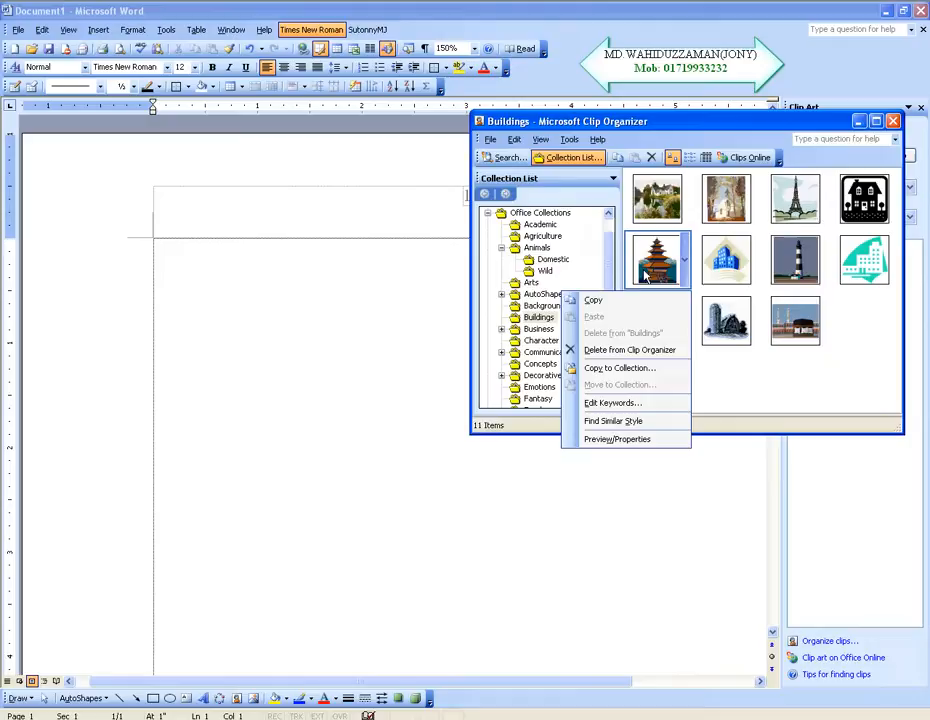
pyautogui.click(604, 305)
pyautogui.click(212, 299)
pyautogui.rightClick(212, 299)
pyautogui.click(235, 340)
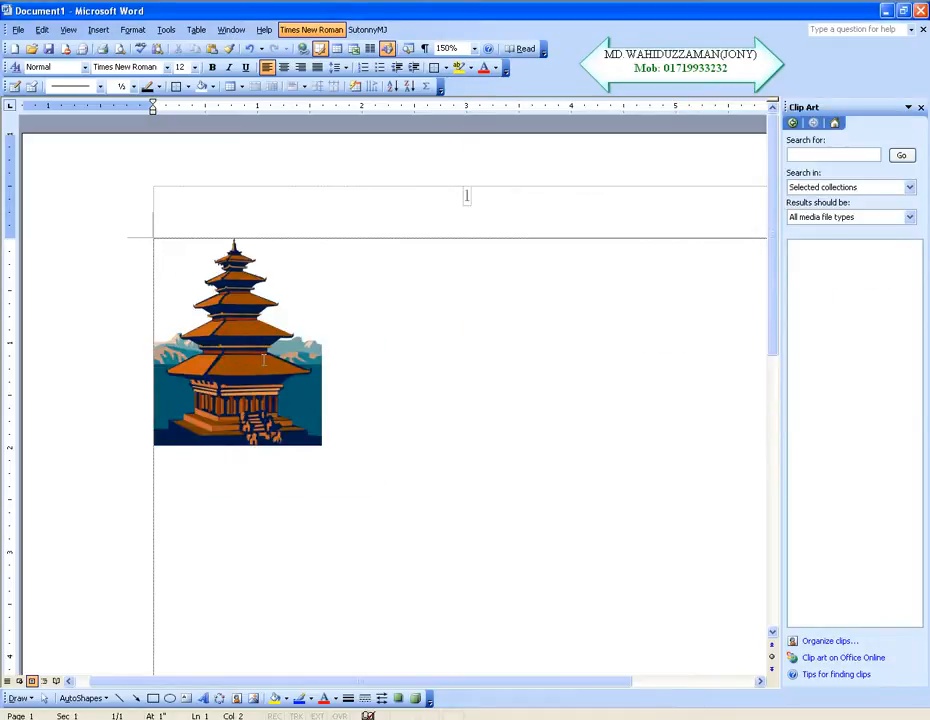
pyautogui.click(248, 350)
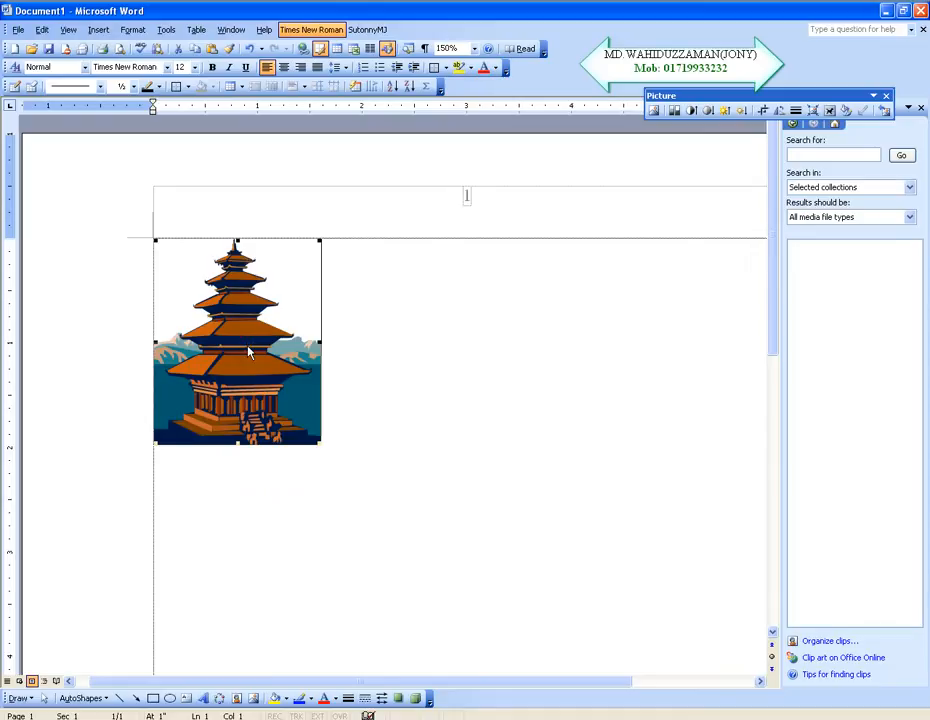
pyautogui.press('Delete')
# Step: Return to the Clip Organizer, copy and paste the pagoda clip once more, and remove it from the page
pyautogui.hotkey('alt', 'Tab')
pyautogui.hotkey('ctrl', 'c')
pyautogui.click(407, 411)
pyautogui.hotkey('ctrl', 'v')
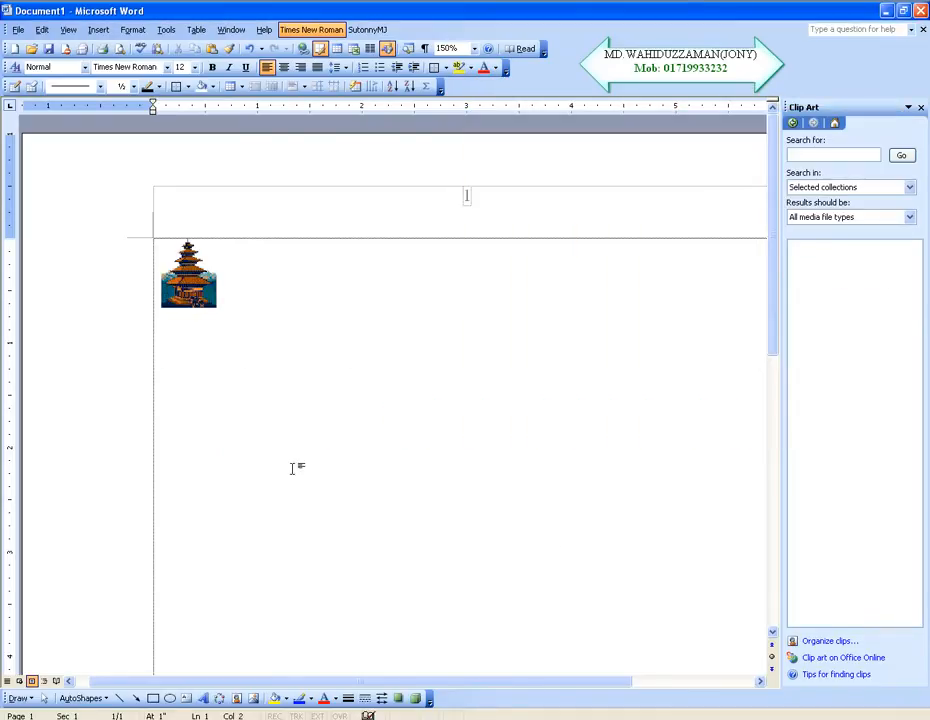
pyautogui.click(180, 250)
pyautogui.press('Delete')
# Step: Insert the yellow tractor clip from the Agriculture collection under Office Collections into the document and close the Clip Art pane
pyautogui.click(830, 645)
pyautogui.doubleClick(334, 336)
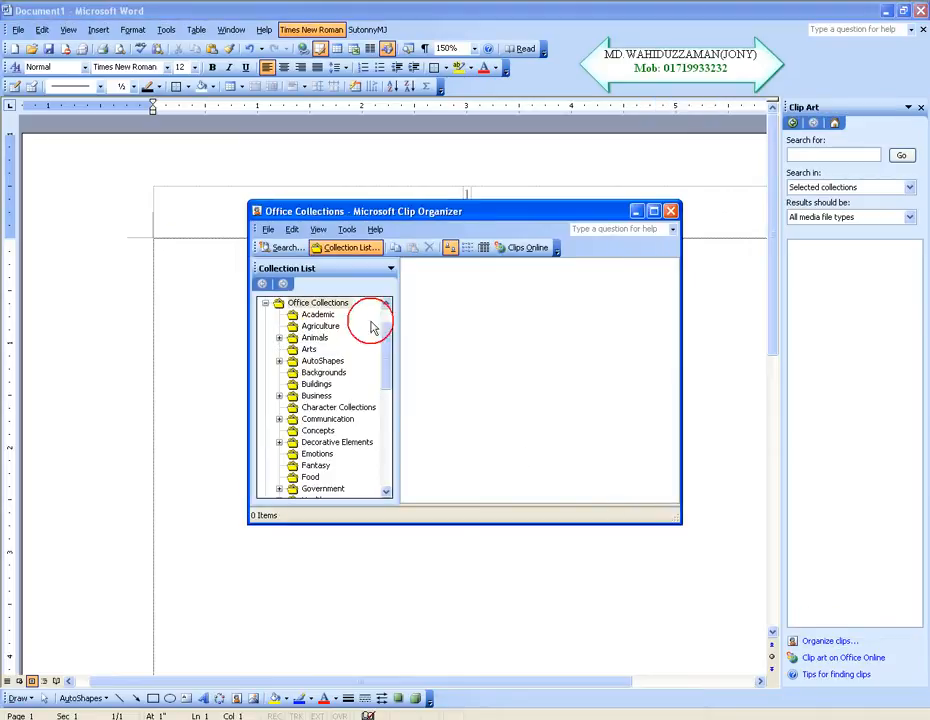
pyautogui.click(321, 326)
pyautogui.moveTo(433, 210); pyautogui.dragTo(757, 200)
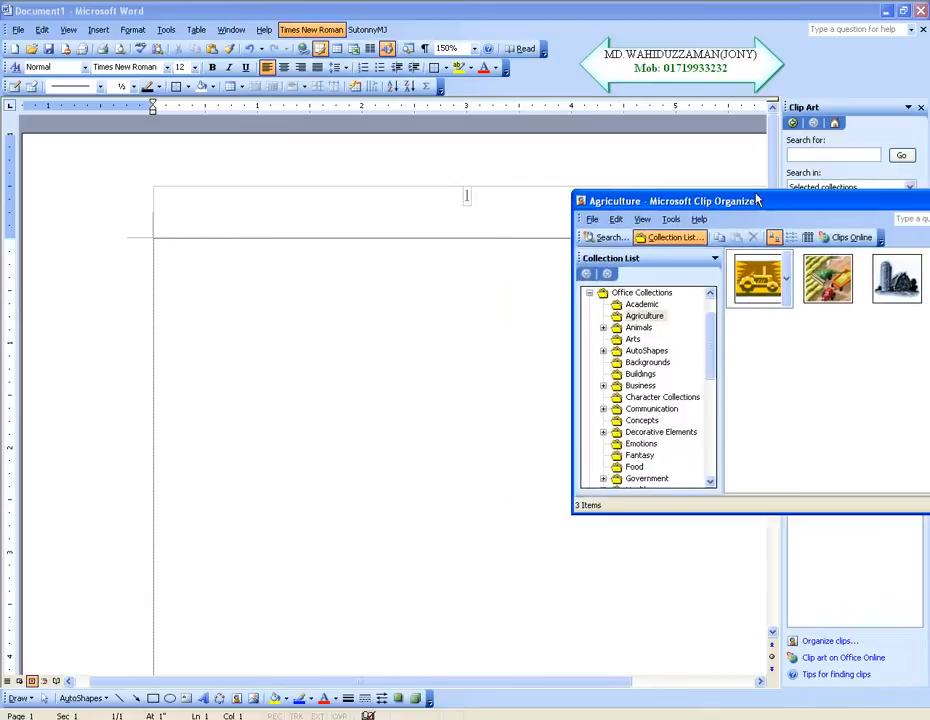
pyautogui.moveTo(839, 303); pyautogui.dragTo(537, 363)
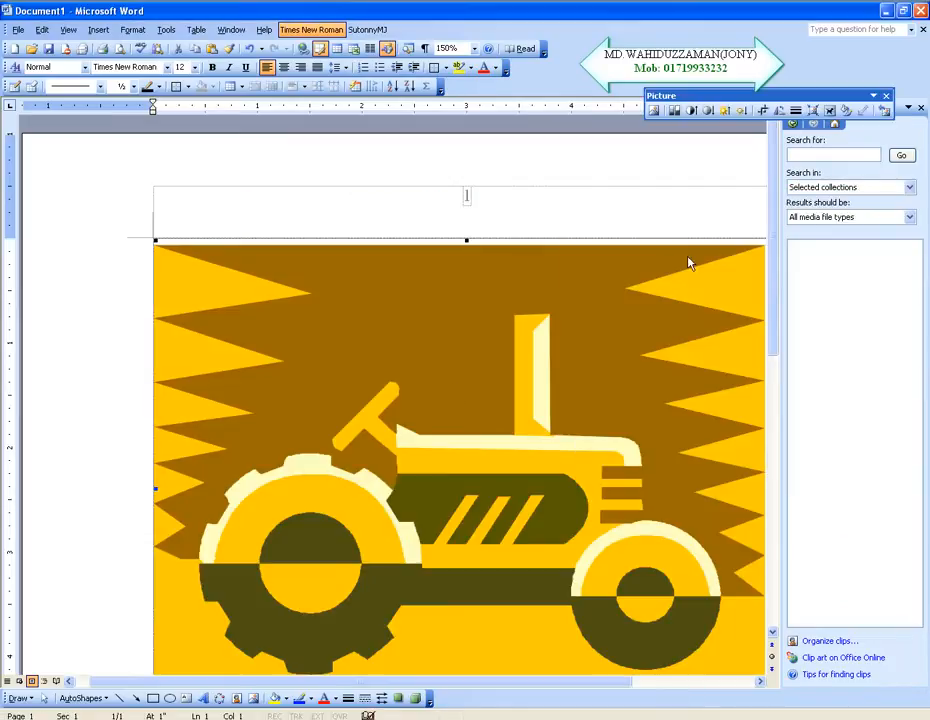
pyautogui.click(918, 108)
pyautogui.scroll(-4, 566, 346)
pyautogui.scroll(5, 566, 346)
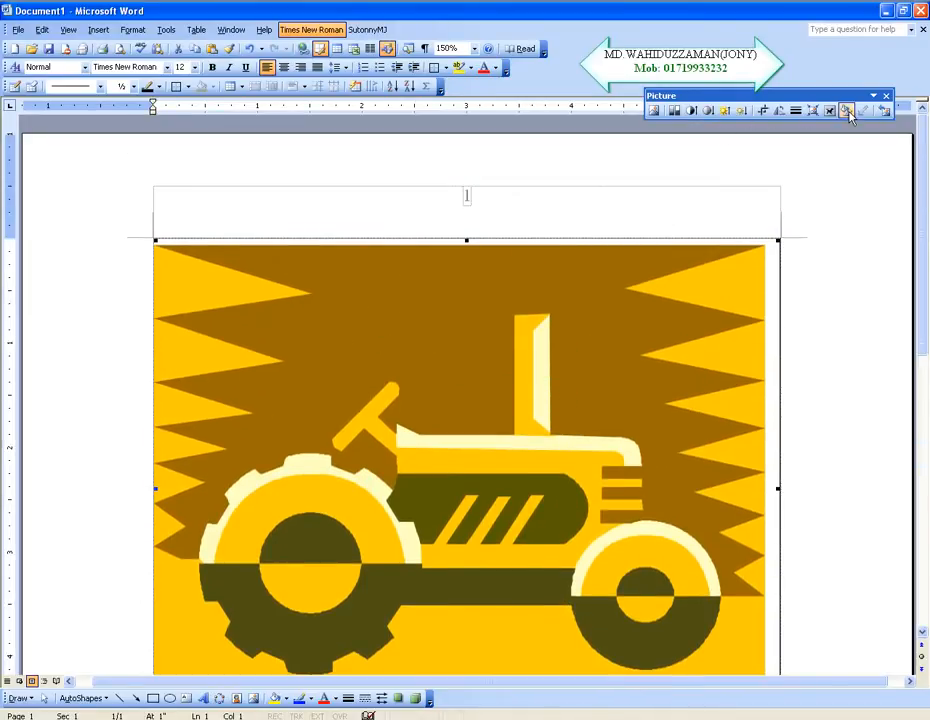
# Step: Narrow the tractor picture to about 2.25 inches wide, keeping its left edge at the margin
pyautogui.click(843, 328)
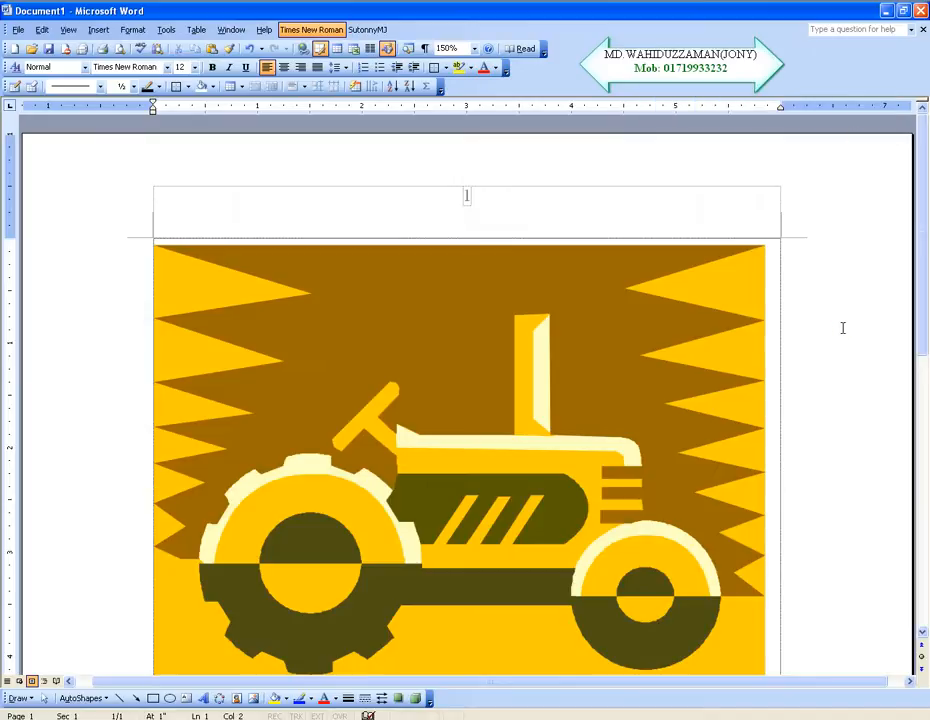
pyautogui.click(511, 383)
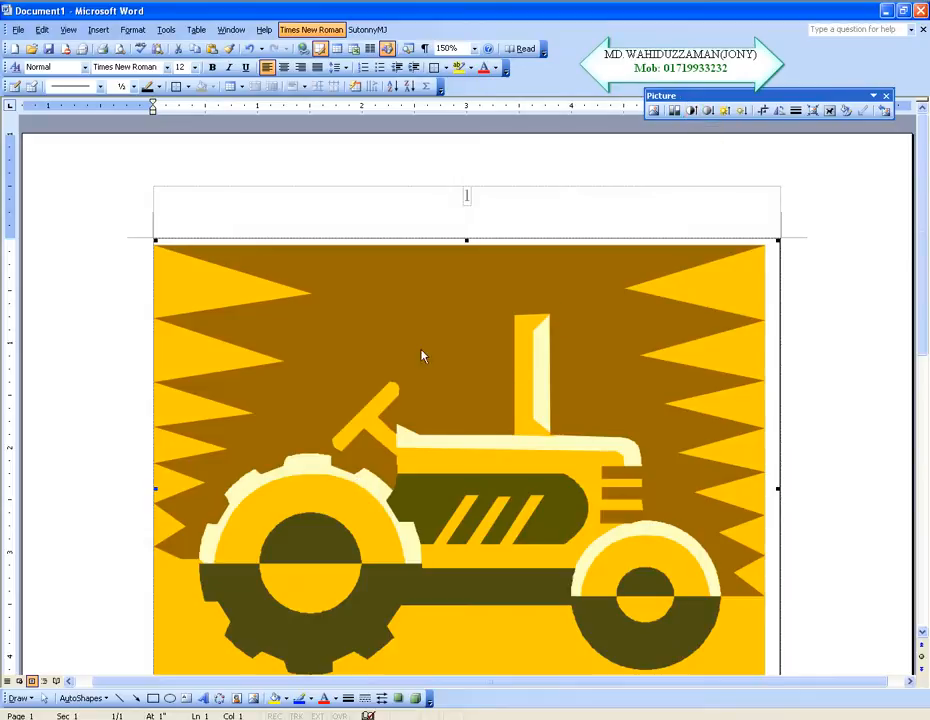
pyautogui.scroll(-3, 410, 370)
pyautogui.scroll(2, 409, 357)
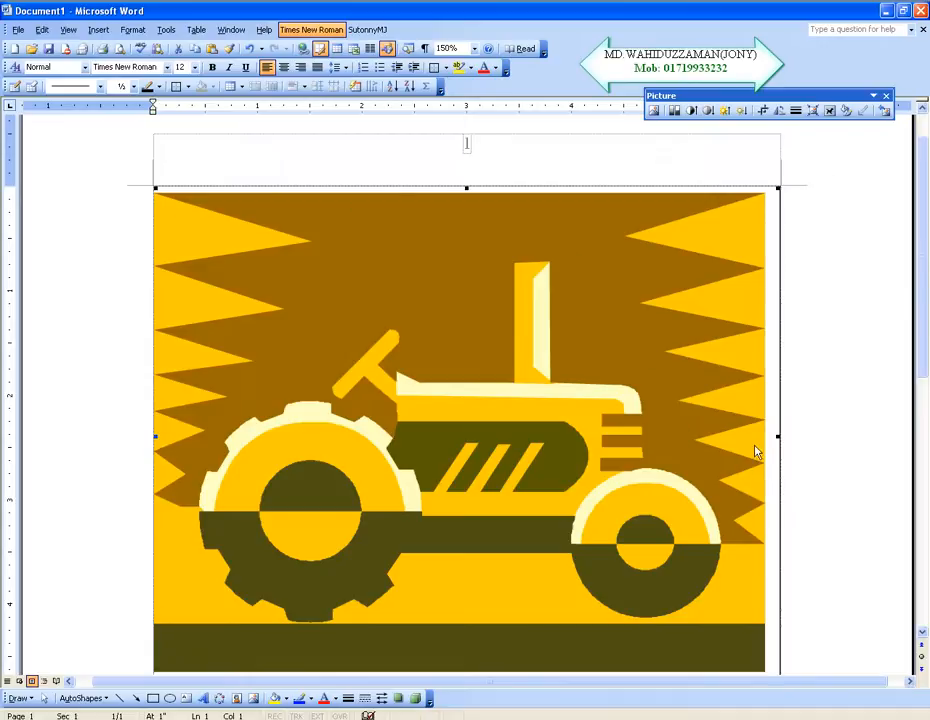
pyautogui.scroll(-2, 786, 387)
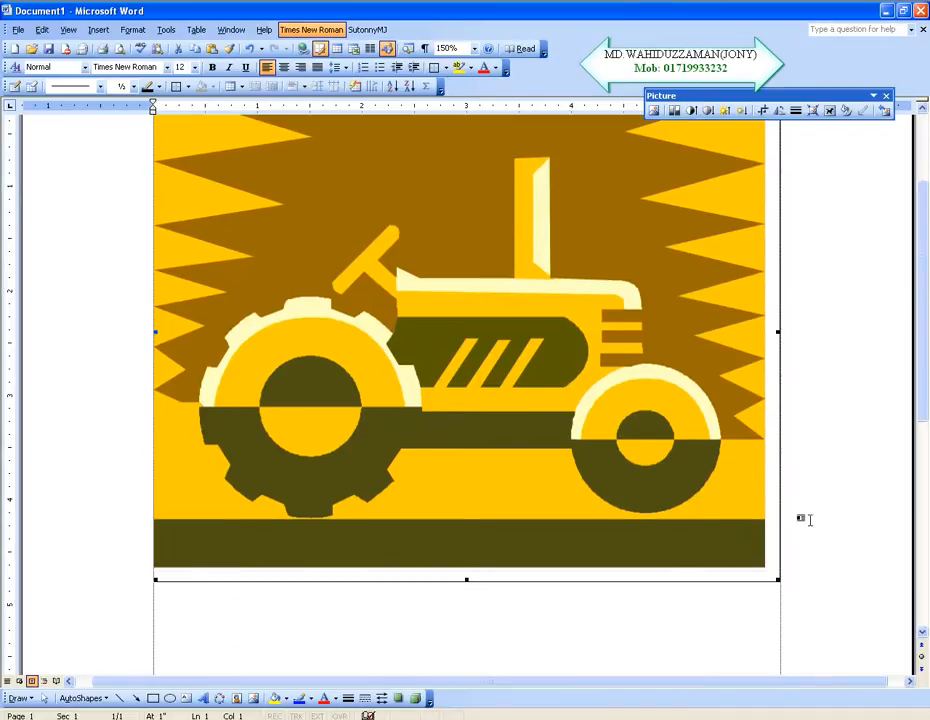
pyautogui.scroll(2, 750, 395)
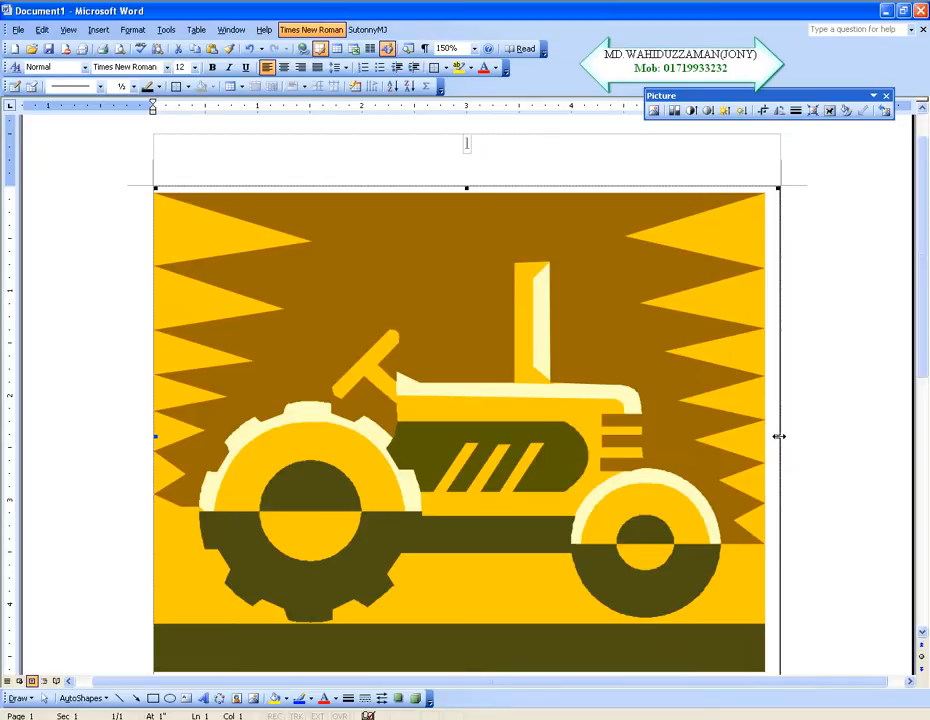
pyautogui.moveTo(778, 436); pyautogui.dragTo(755, 436)
pyautogui.moveTo(620, 437); pyautogui.dragTo(387, 436)
# Step: Reduce the tractor picture's height to about 2.6 inches and deselect it
pyautogui.scroll(-3, 380, 395)
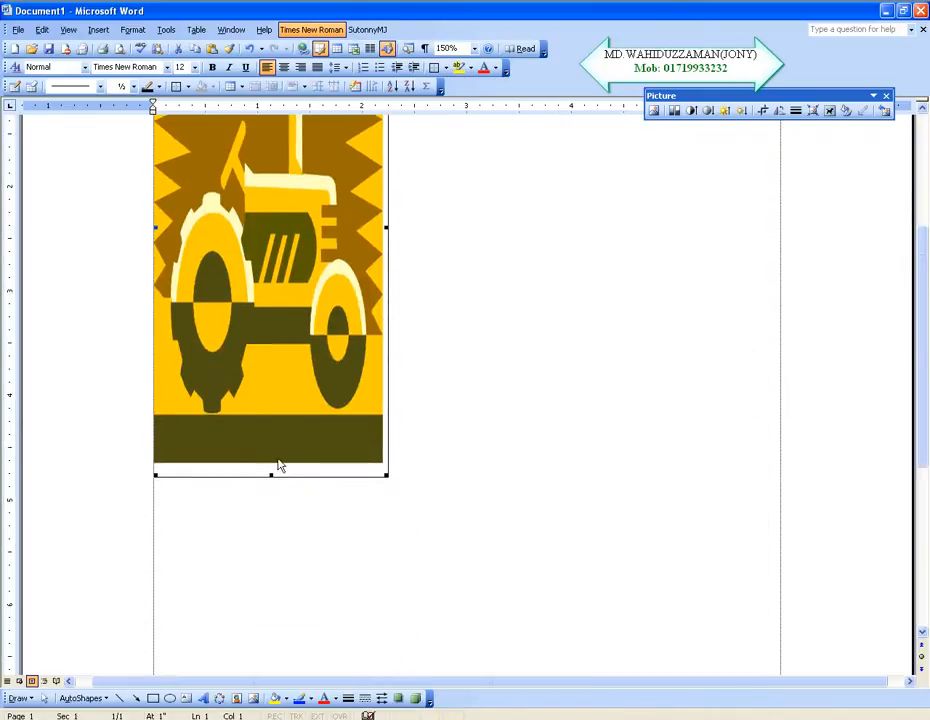
pyautogui.scroll(3, 270, 470)
pyautogui.moveTo(385, 471); pyautogui.dragTo(385, 468)
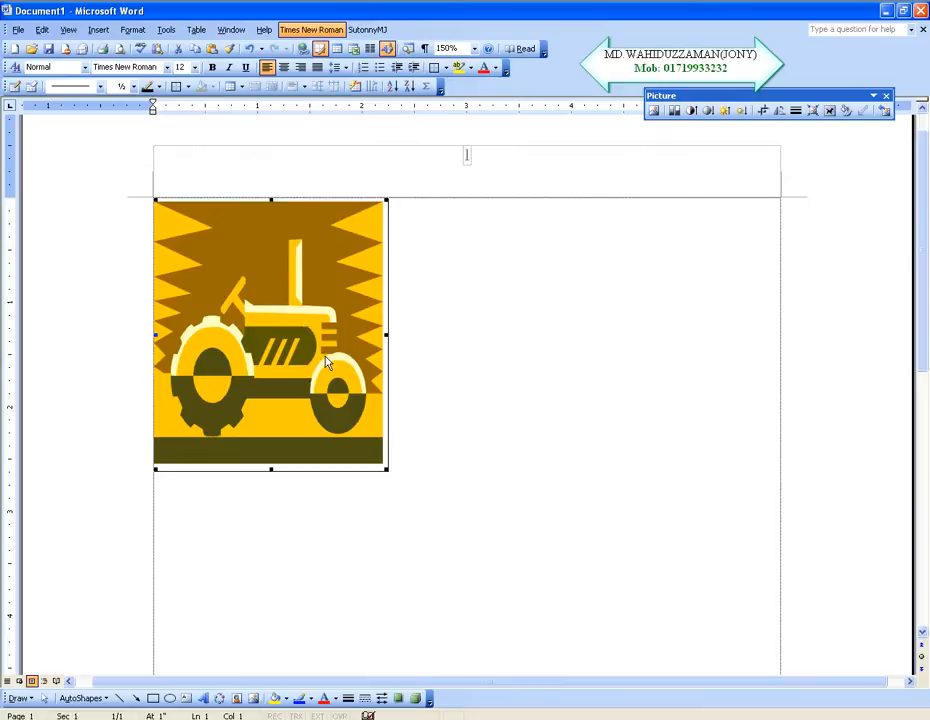
pyautogui.click(447, 515)
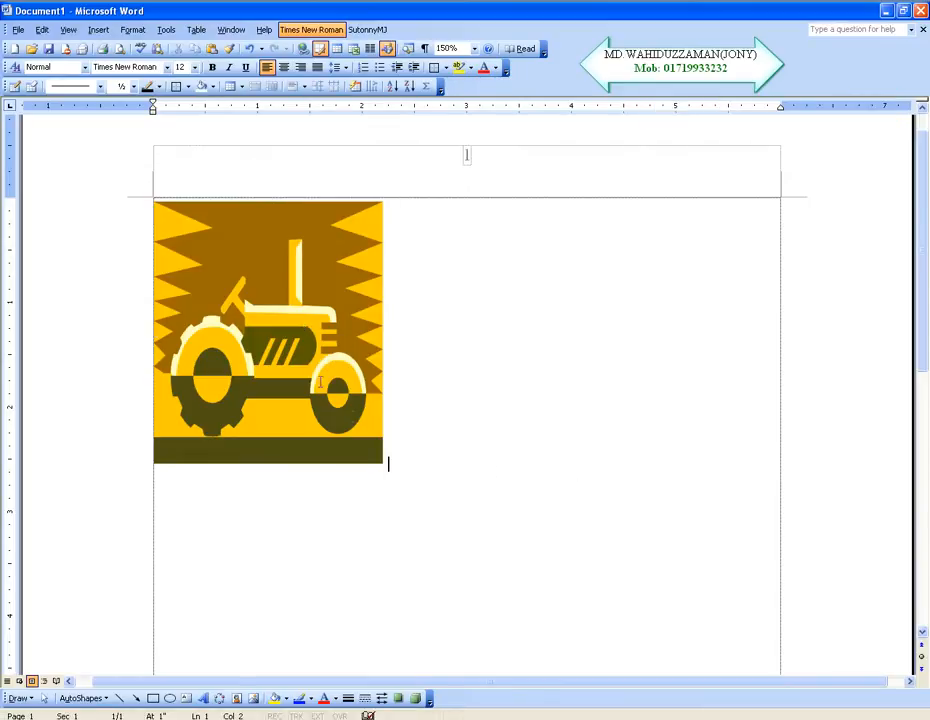
# Step: Set the tractor picture's text wrapping to Through
pyautogui.click(378, 452)
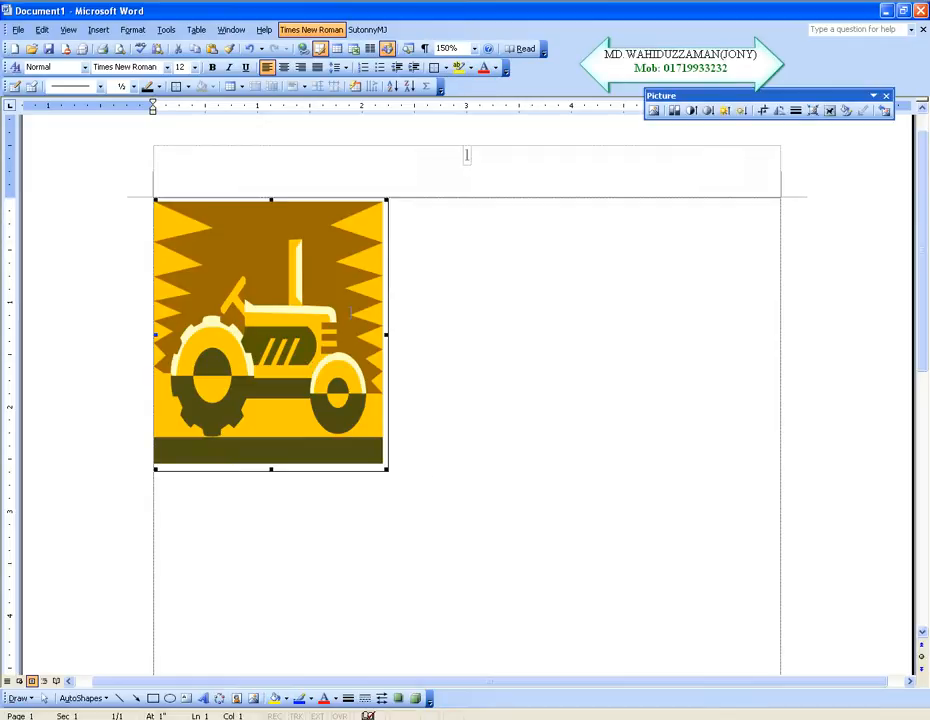
pyautogui.click(830, 111)
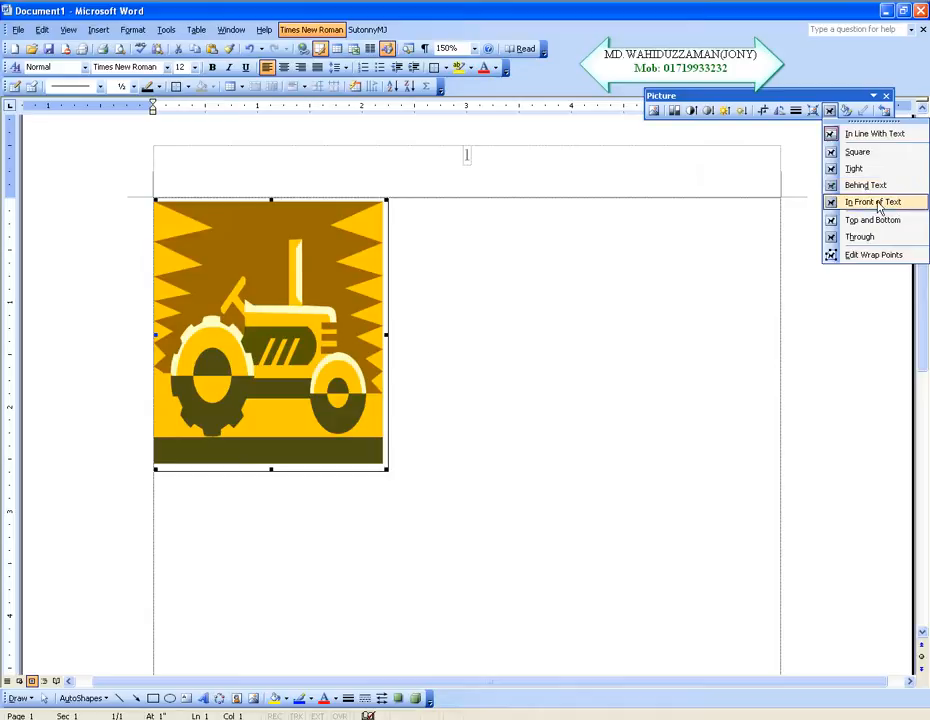
pyautogui.click(862, 237)
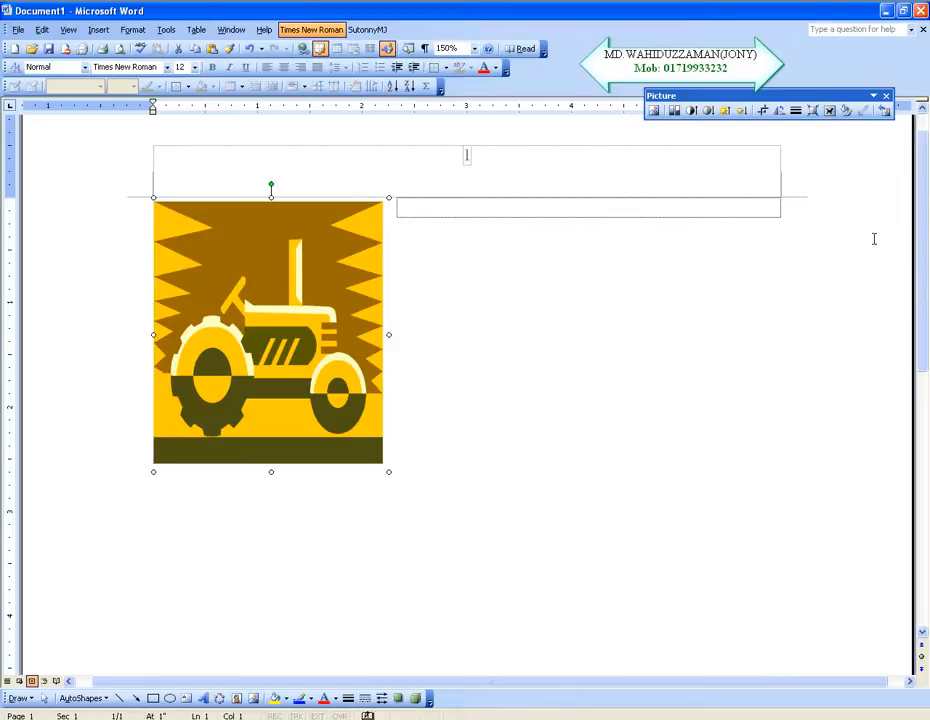
# Step: Move the tractor picture to the middle of the page, tilting it counterclockwise and turning it upright again
pyautogui.moveTo(280, 316); pyautogui.dragTo(521, 420)
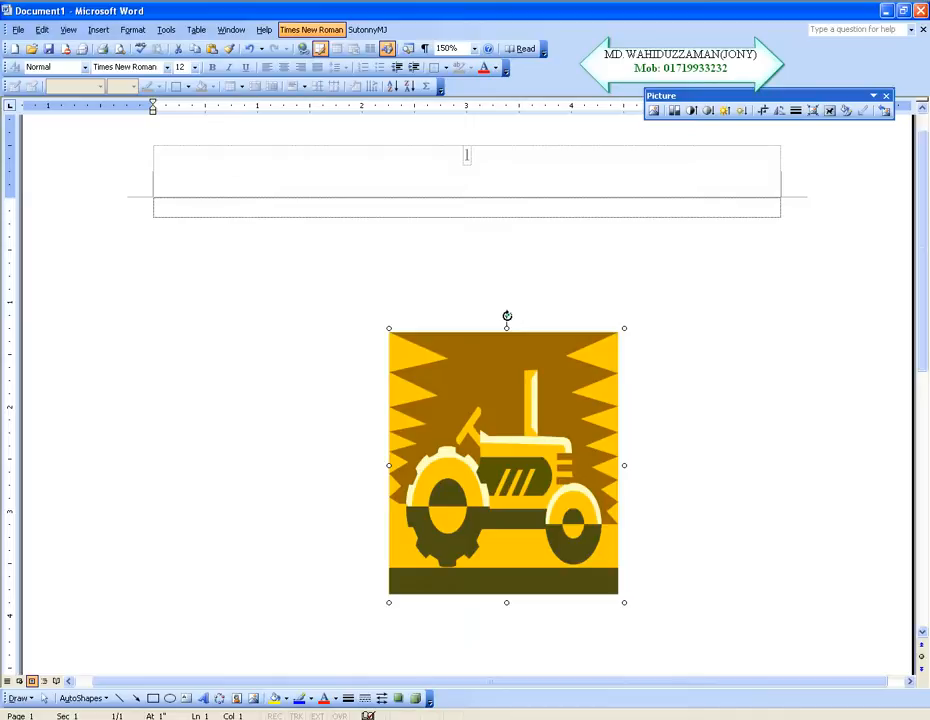
pyautogui.moveTo(506, 314); pyautogui.dragTo(444, 328)
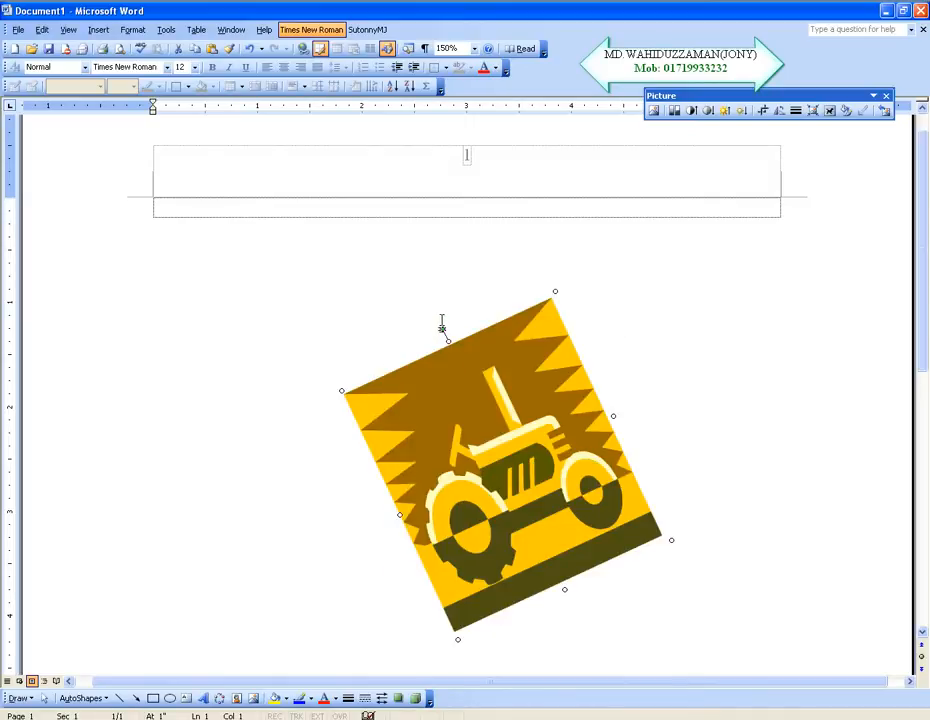
pyautogui.moveTo(445, 327); pyautogui.dragTo(536, 323)
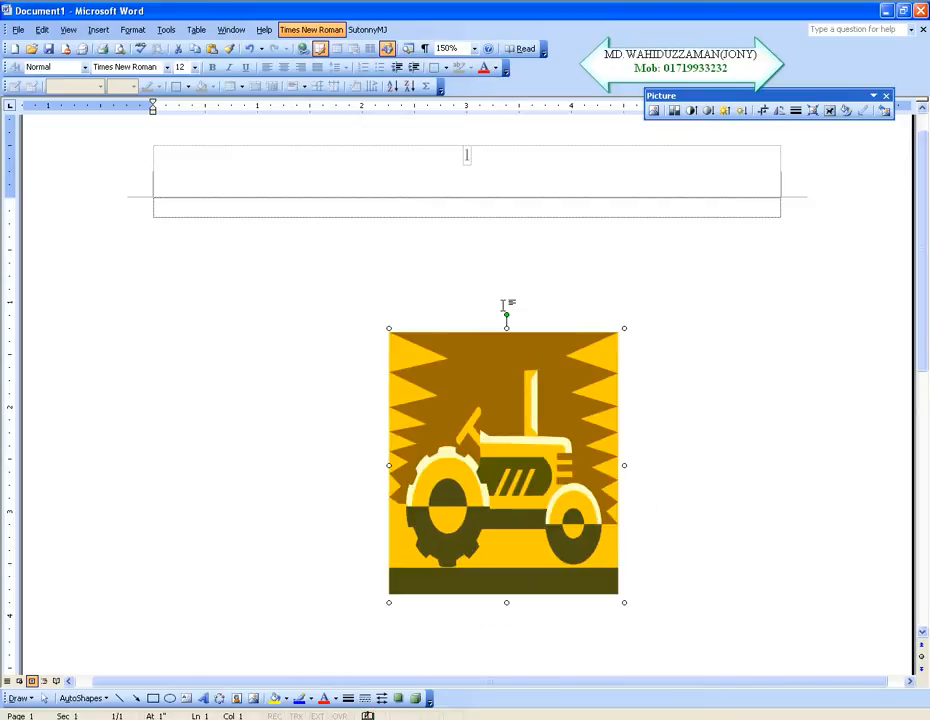
pyautogui.moveTo(491, 448); pyautogui.dragTo(465, 409)
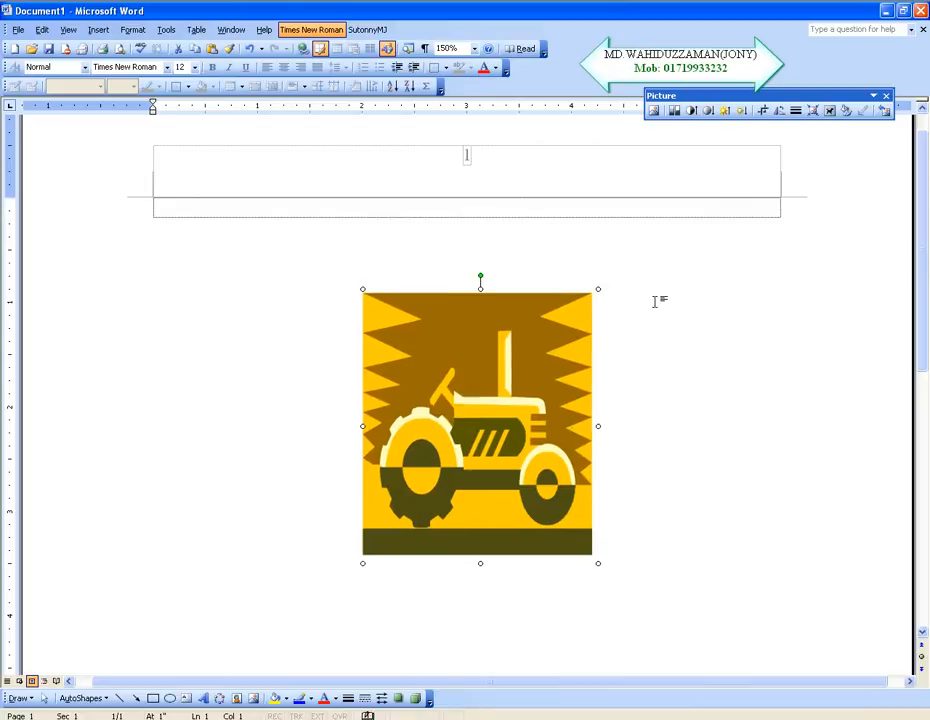
# Step: Enter the lines BDVBNCVBNXCVBCVB, XDBVXCVBXCVB and NXCVBNXCVB at the start of the body text, followed by a new empty line
pyautogui.click(828, 112)
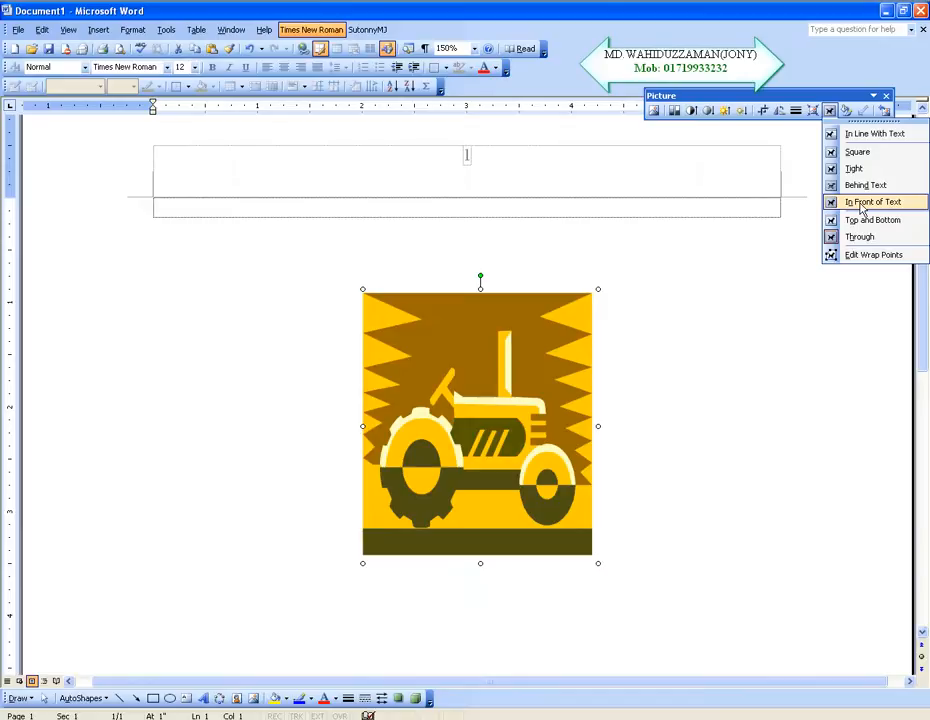
pyautogui.click(160, 208)
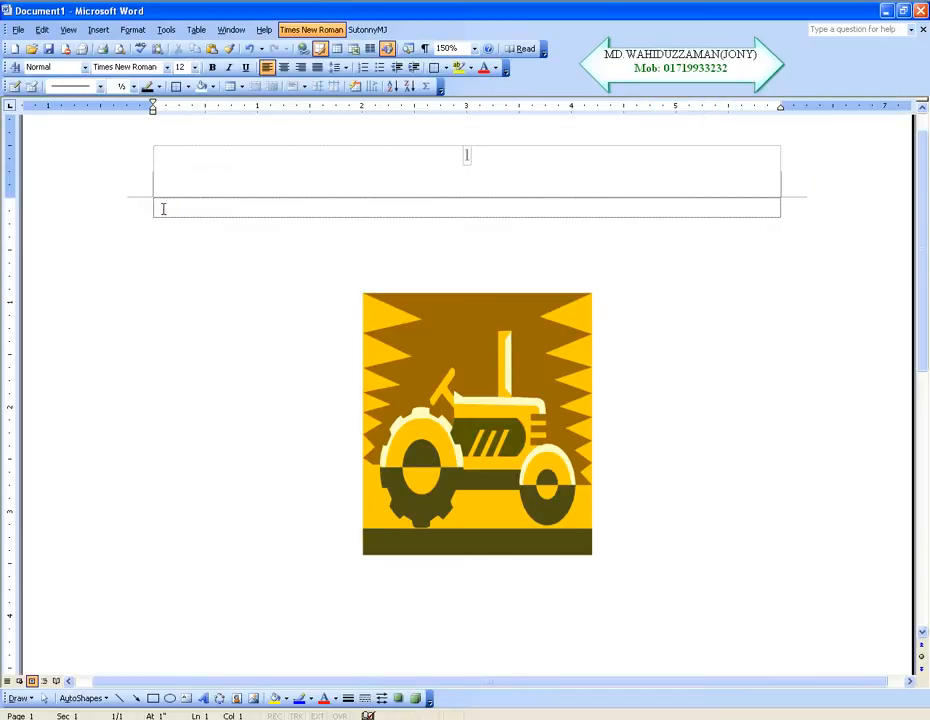
pyautogui.write('BDVBNCVBNXCVBCVB')
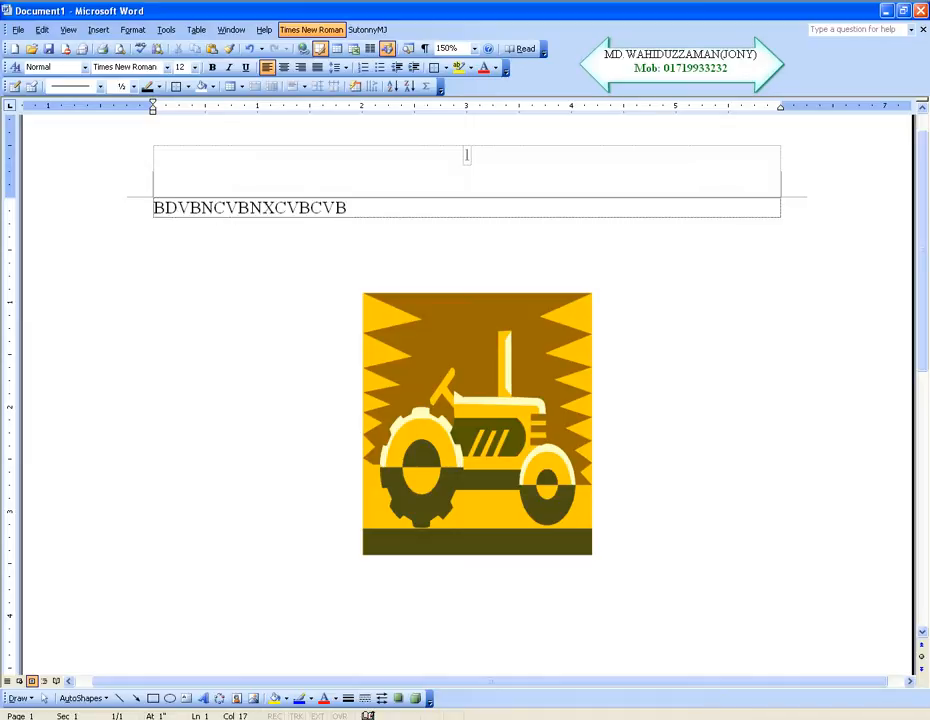
pyautogui.press('Return')
pyautogui.write('XDBVXCVBXCVB')
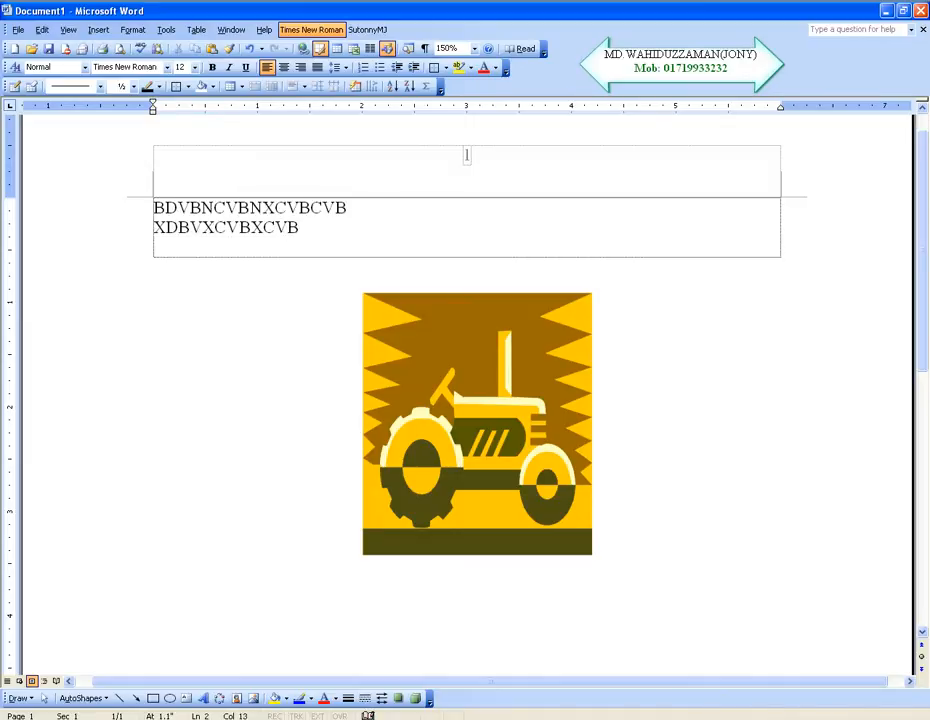
pyautogui.press('Return')
pyautogui.write('NXCVBNXCVB')
pyautogui.press('Return')
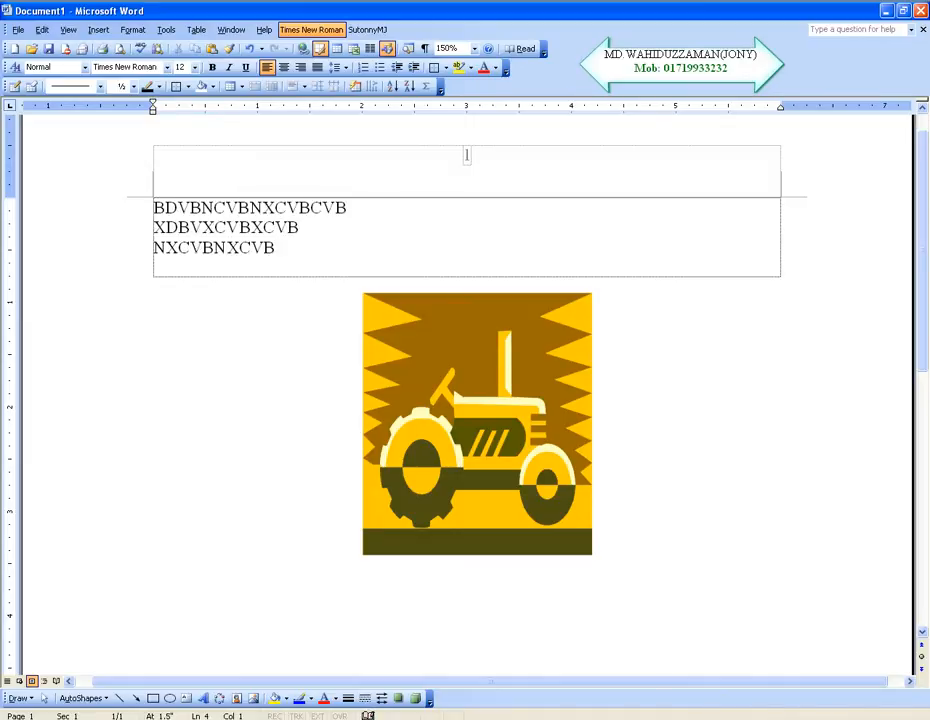
# Step: Set the tractor picture's text wrapping to Behind Text and place it under the three typed lines at the left margin
pyautogui.click(477, 380)
pyautogui.moveTo(502, 390); pyautogui.dragTo(523, 408)
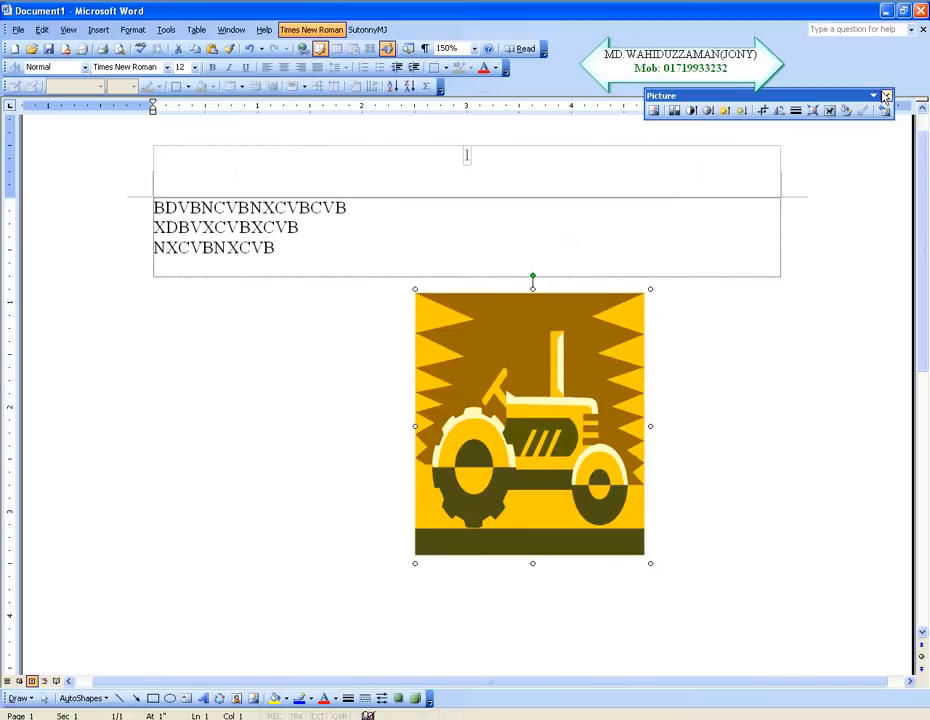
pyautogui.click(830, 110)
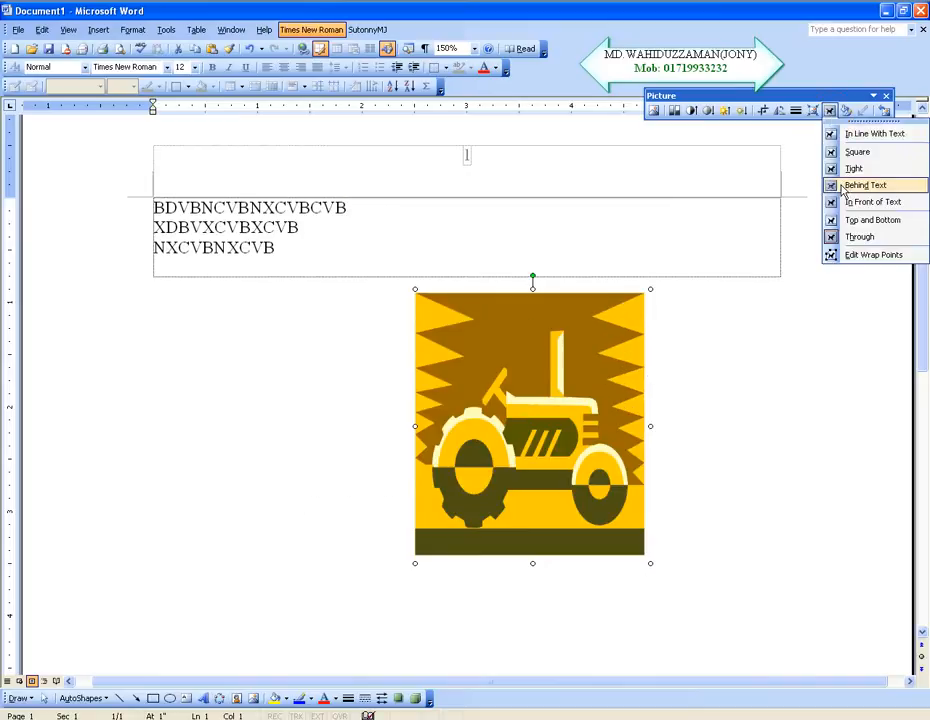
pyautogui.click(843, 187)
pyautogui.moveTo(555, 447); pyautogui.dragTo(300, 333)
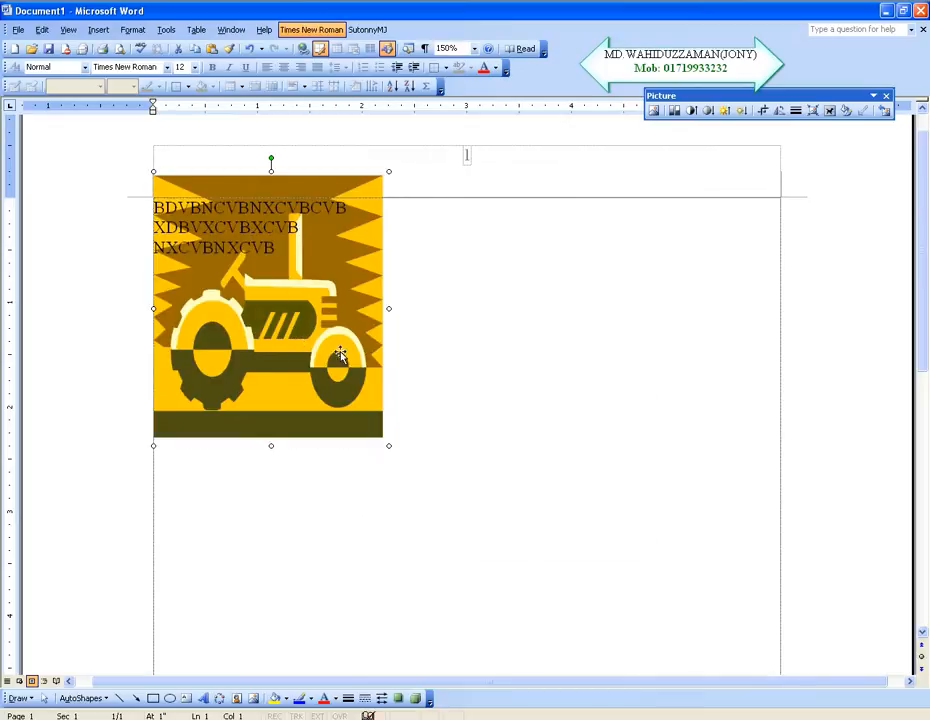
# Step: Set the picture's text wrapping to In Front of Text and shift it right so it covers the line ends
pyautogui.click(829, 110)
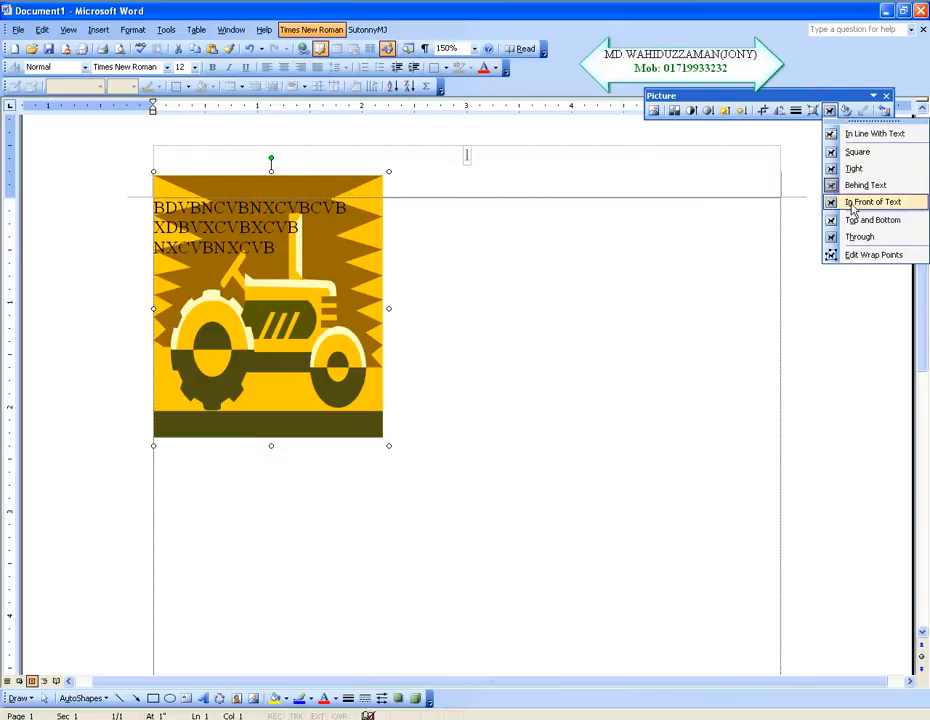
pyautogui.click(852, 203)
pyautogui.moveTo(282, 286); pyautogui.dragTo(381, 272)
# Step: Set the tractor picture's wrapping back to Behind Text and move it to the left margin behind the typed lines
pyautogui.click(831, 111)
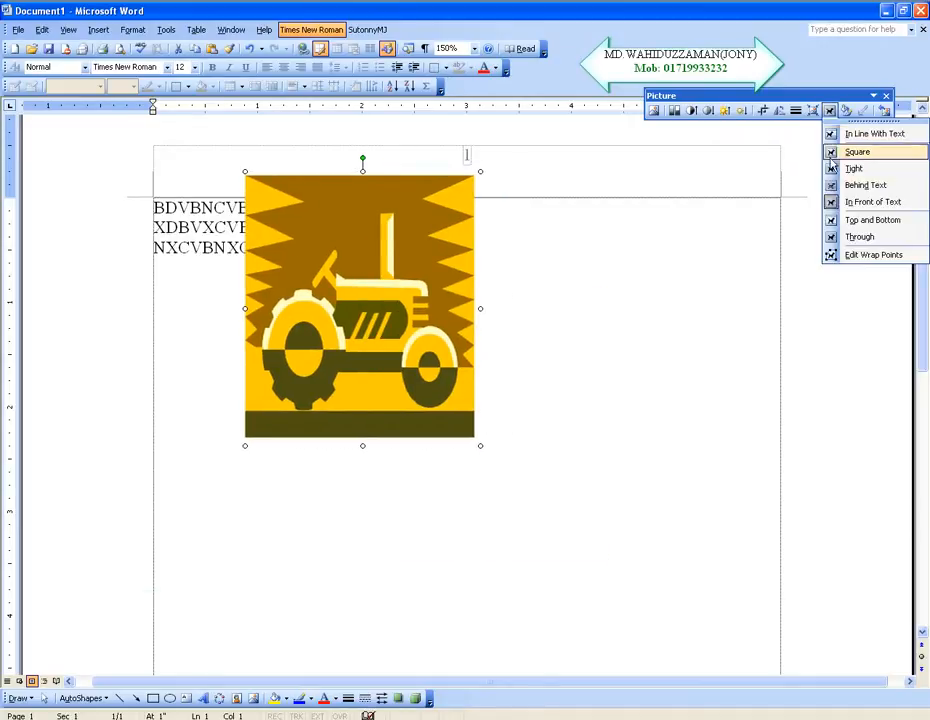
pyautogui.click(847, 186)
pyautogui.moveTo(380, 311); pyautogui.dragTo(300, 317)
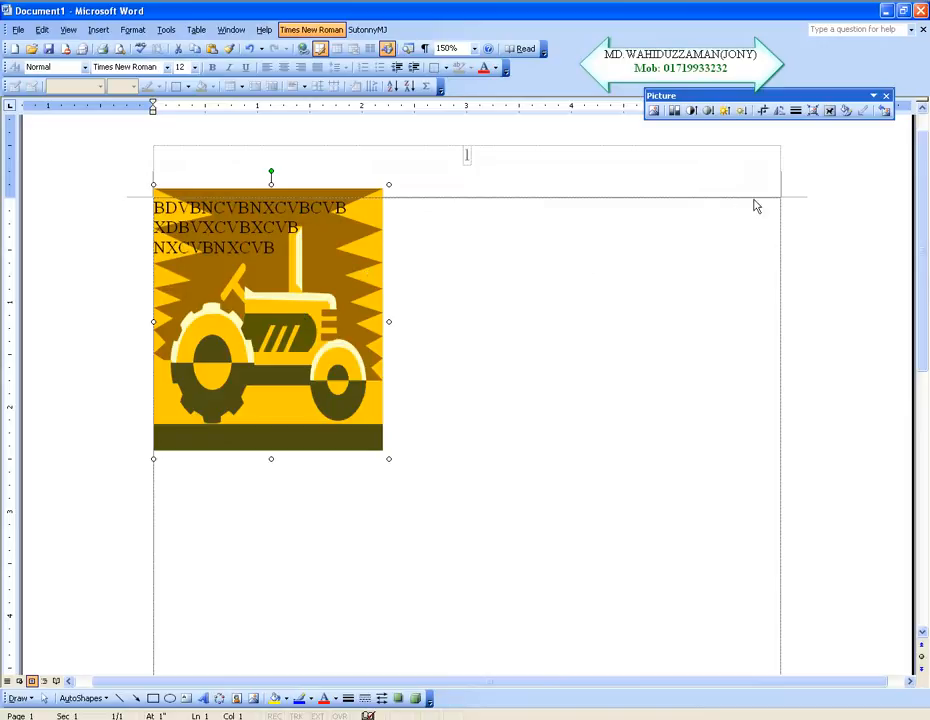
# Step: Set the tractor picture's color to Washout and enlarge it to about 2.8 inches wide below the typed lines
pyautogui.click(677, 117)
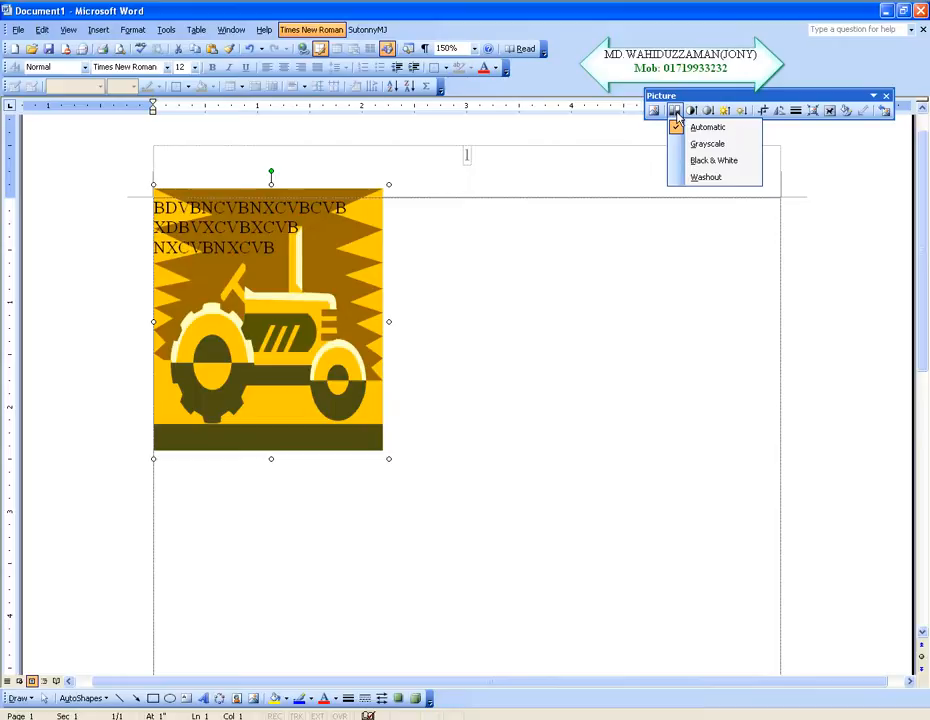
pyautogui.click(704, 177)
pyautogui.moveTo(282, 318); pyautogui.dragTo(467, 438)
pyautogui.moveTo(611, 590); pyautogui.dragTo(666, 652)
pyautogui.moveTo(580, 528); pyautogui.dragTo(543, 489)
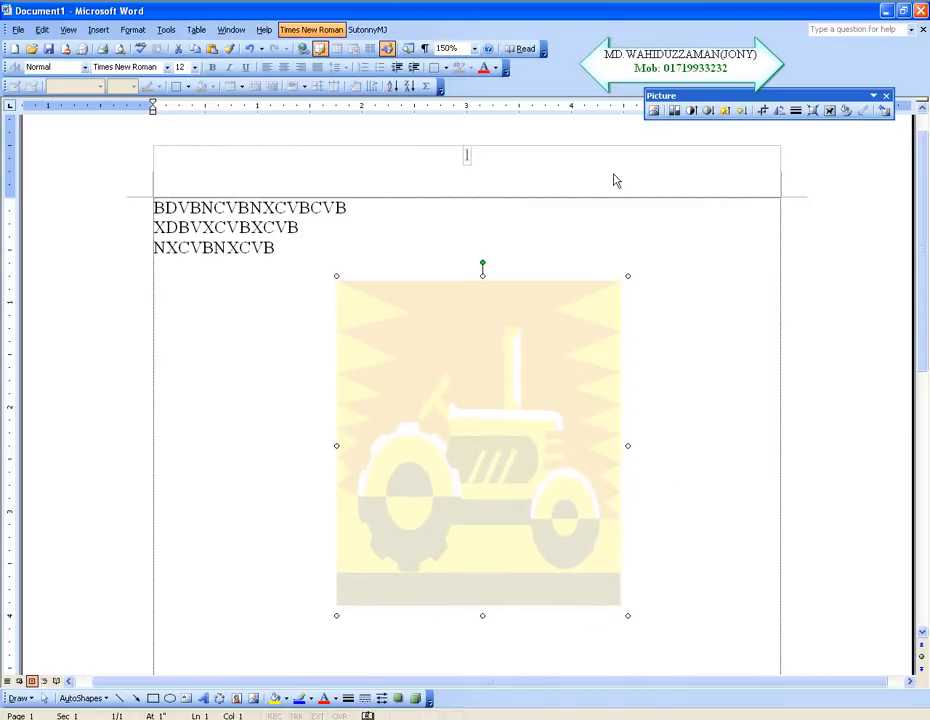
# Step: Switch the tractor picture's color to Automatic and on to Grayscale, nudging the picture slightly left
pyautogui.click(675, 110)
pyautogui.click(706, 128)
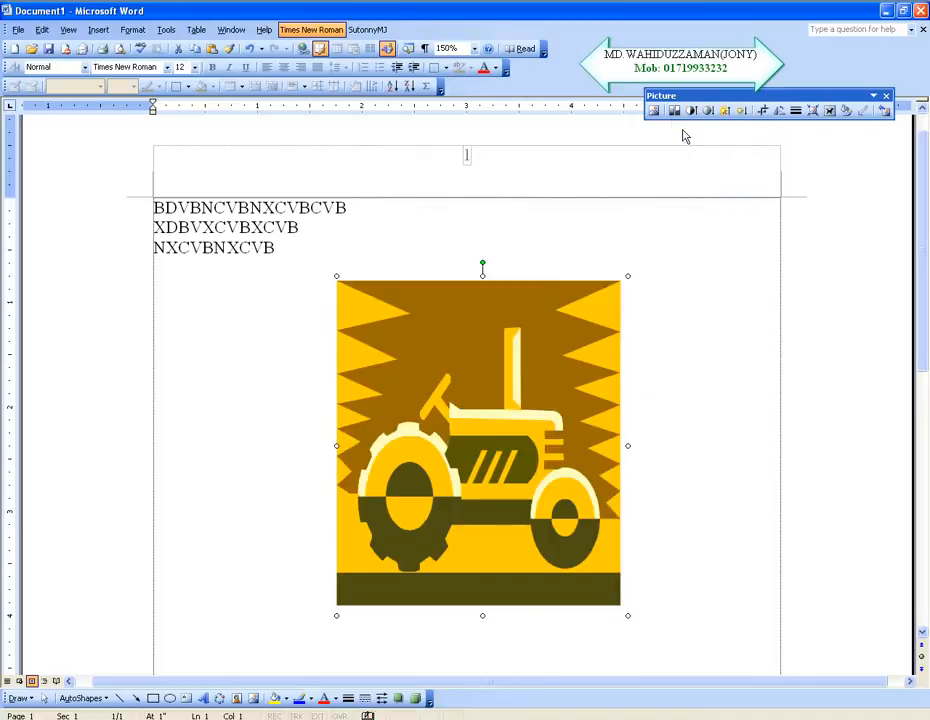
pyautogui.click(675, 110)
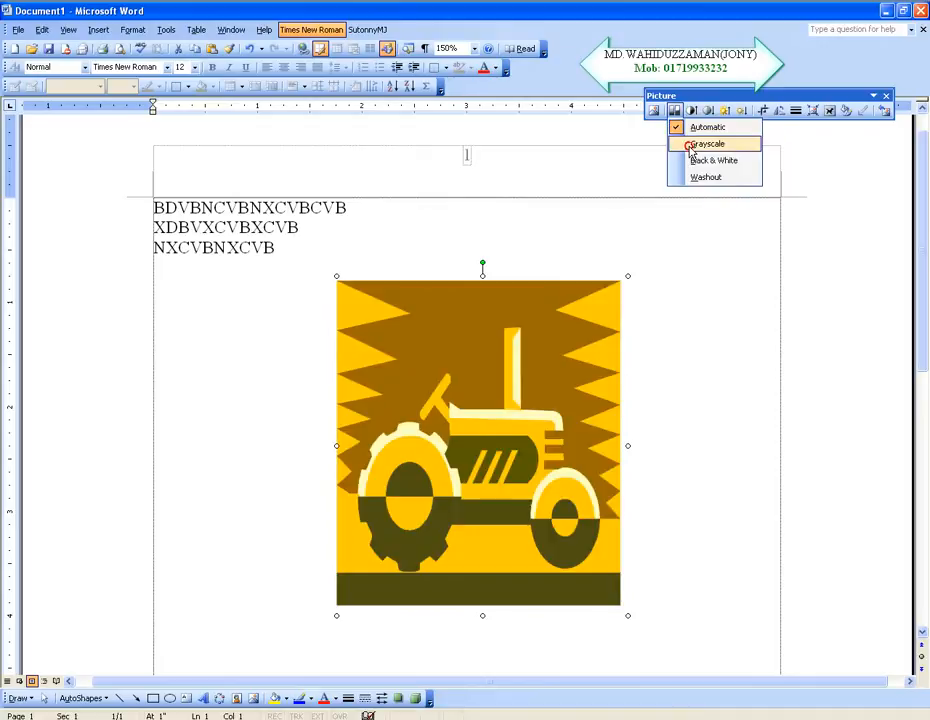
pyautogui.click(704, 145)
pyautogui.moveTo(487, 450); pyautogui.dragTo(473, 450)
pyautogui.click(478, 432)
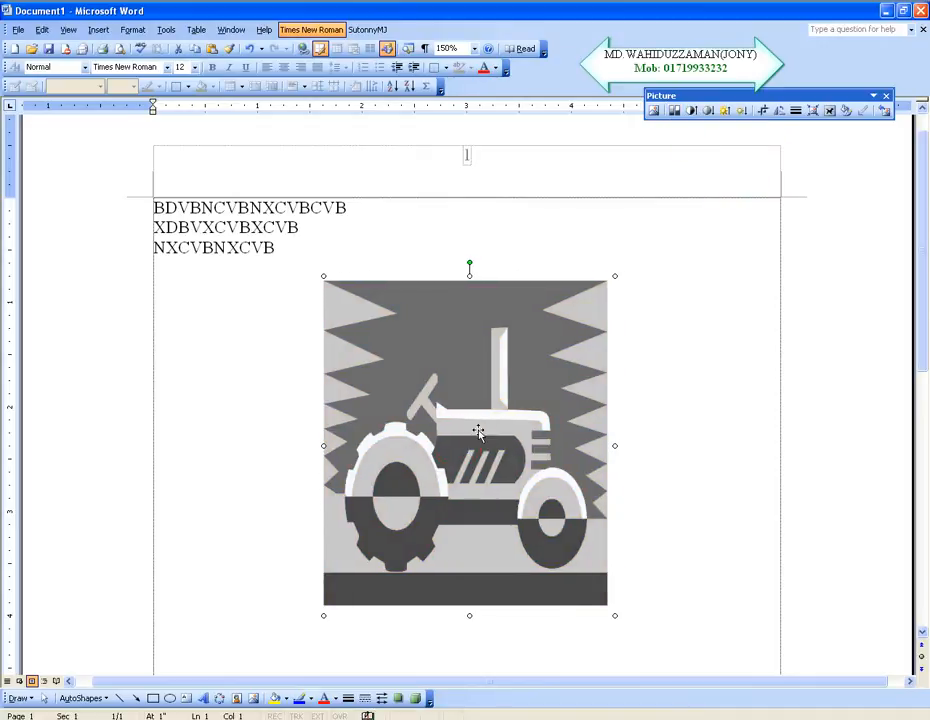
# Step: Return the tractor picture's color to Automatic and move it up about half an inch, leaving its format settings as they are
pyautogui.click(675, 112)
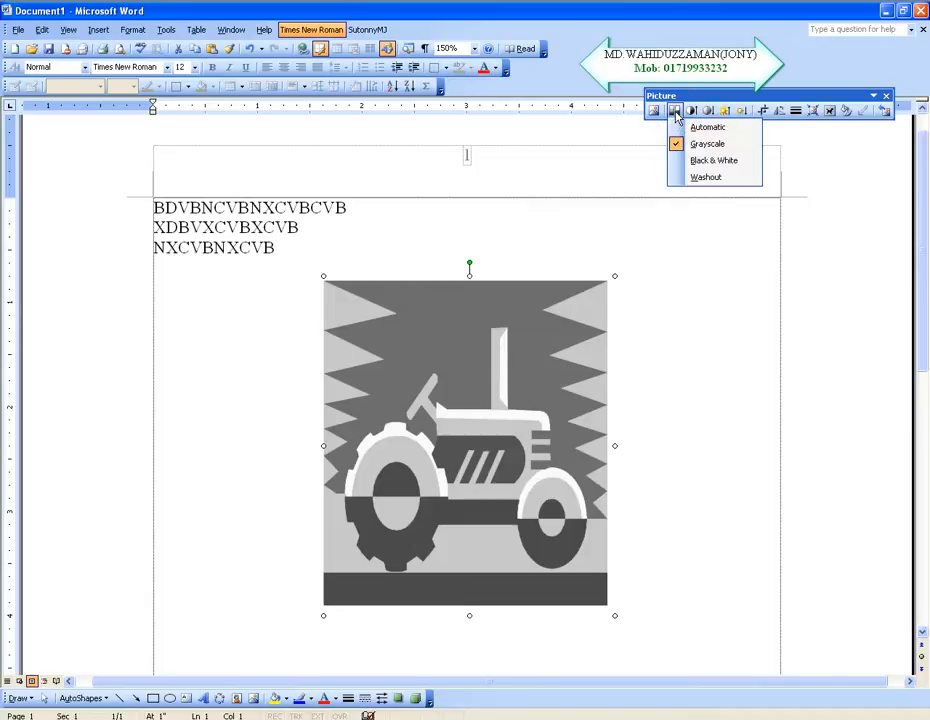
pyautogui.click(705, 127)
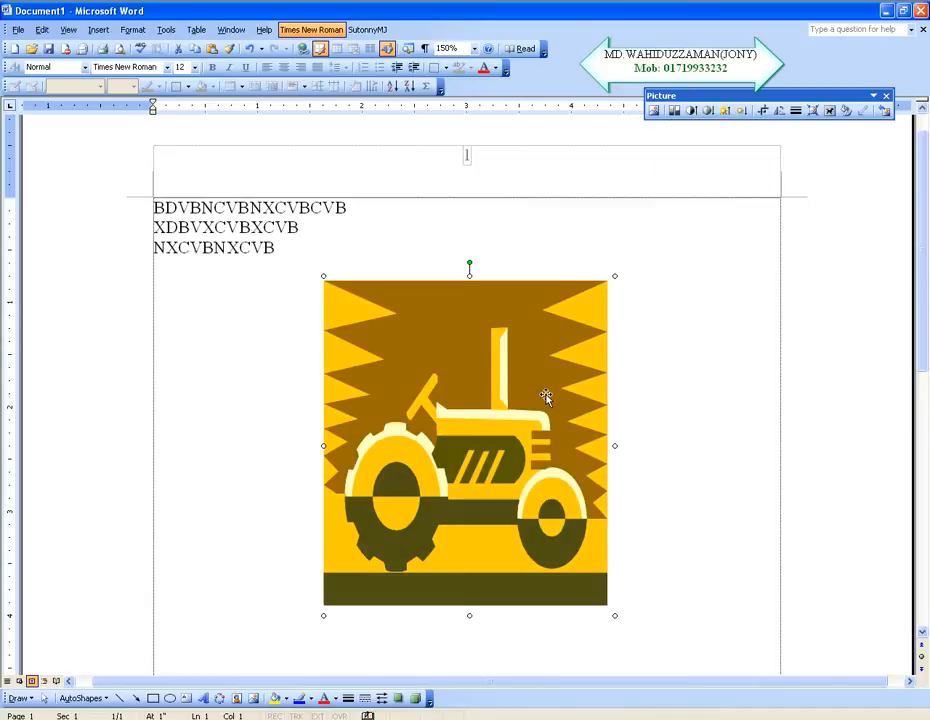
pyautogui.moveTo(477, 405); pyautogui.dragTo(494, 357)
pyautogui.doubleClick(494, 357)
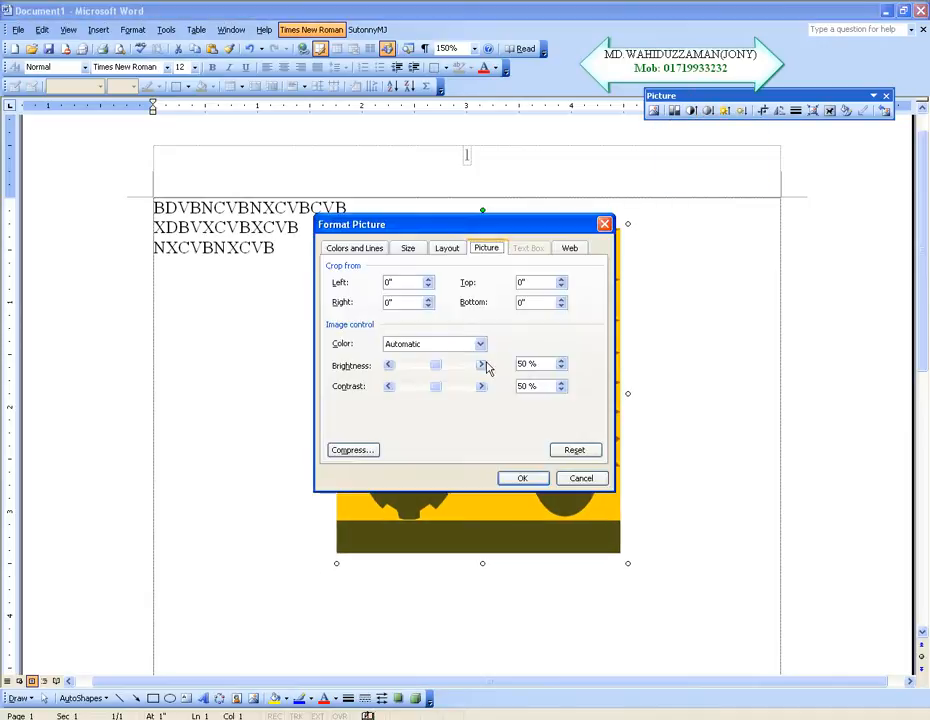
pyautogui.click(580, 479)
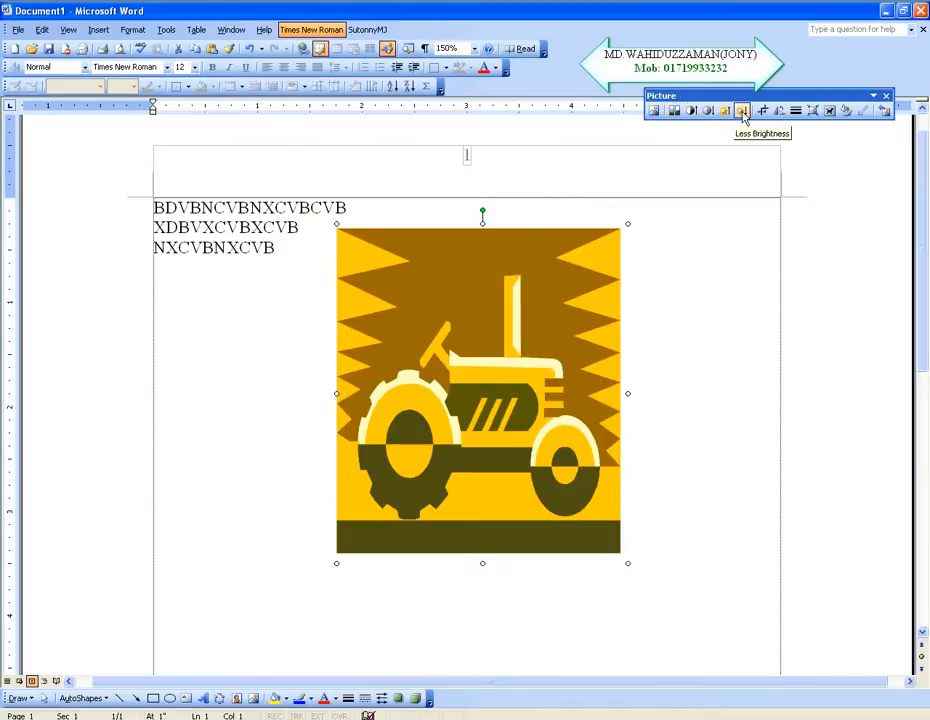
# Step: Raise the tractor picture's contrast to the maximum
pyautogui.click(692, 111)
pyautogui.click(692, 111)
pyautogui.click(692, 111)
pyautogui.click(692, 111)
pyautogui.click(692, 111)
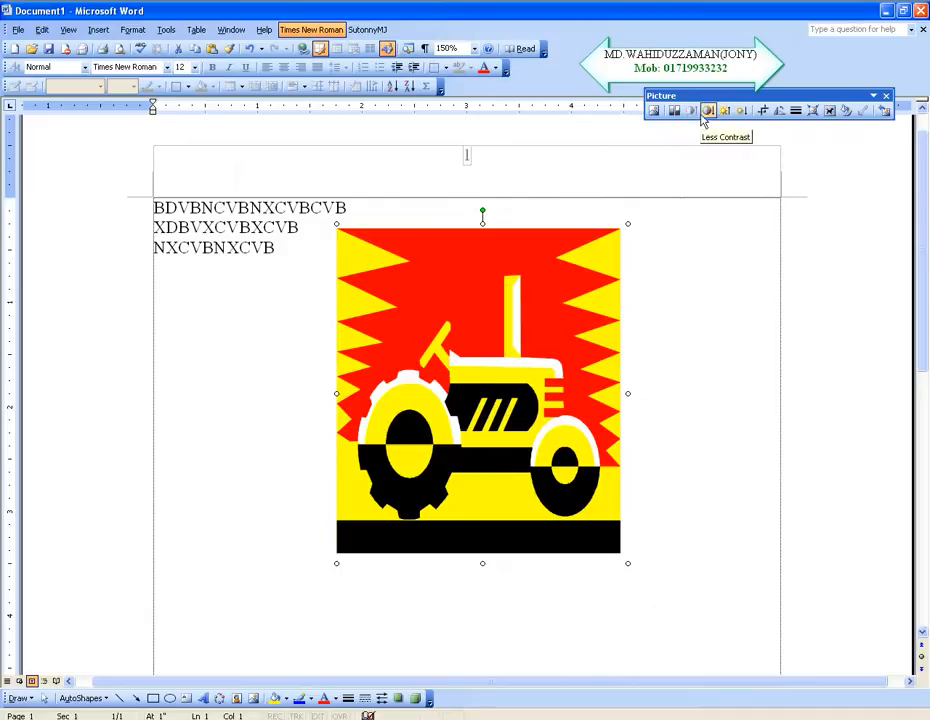
# Step: Lower the tractor picture's contrast in steps until its colors are duller than the original
pyautogui.click(708, 112)
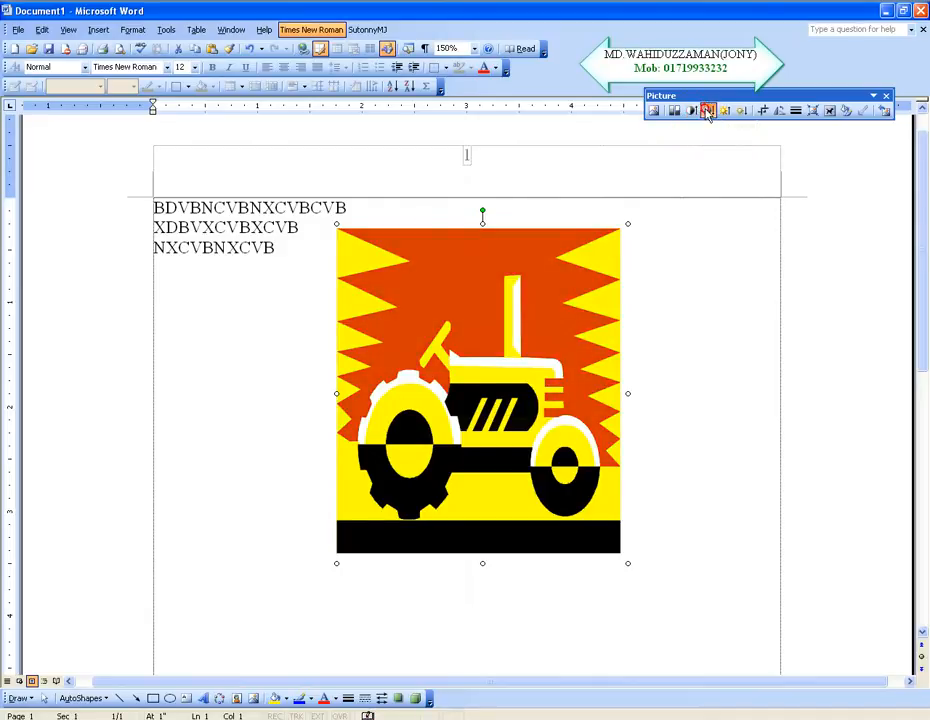
pyautogui.click(708, 112)
pyautogui.click(708, 112)
pyautogui.click(708, 112)
pyautogui.click(708, 112)
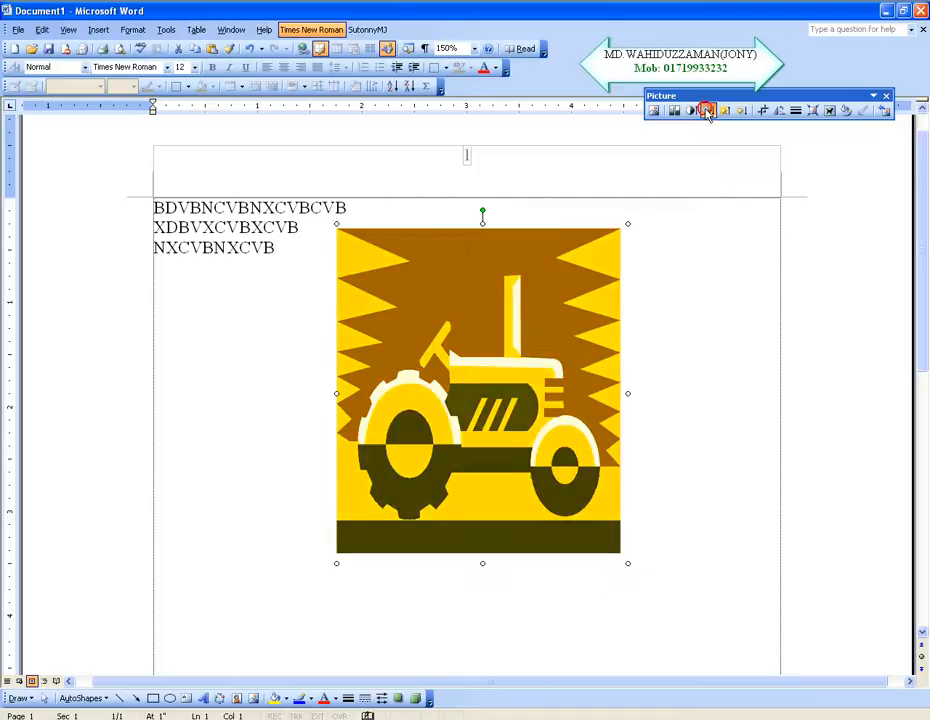
pyautogui.click(708, 112)
pyautogui.click(708, 112)
pyautogui.click(708, 112)
pyautogui.click(708, 112)
pyautogui.click(691, 112)
pyautogui.click(691, 112)
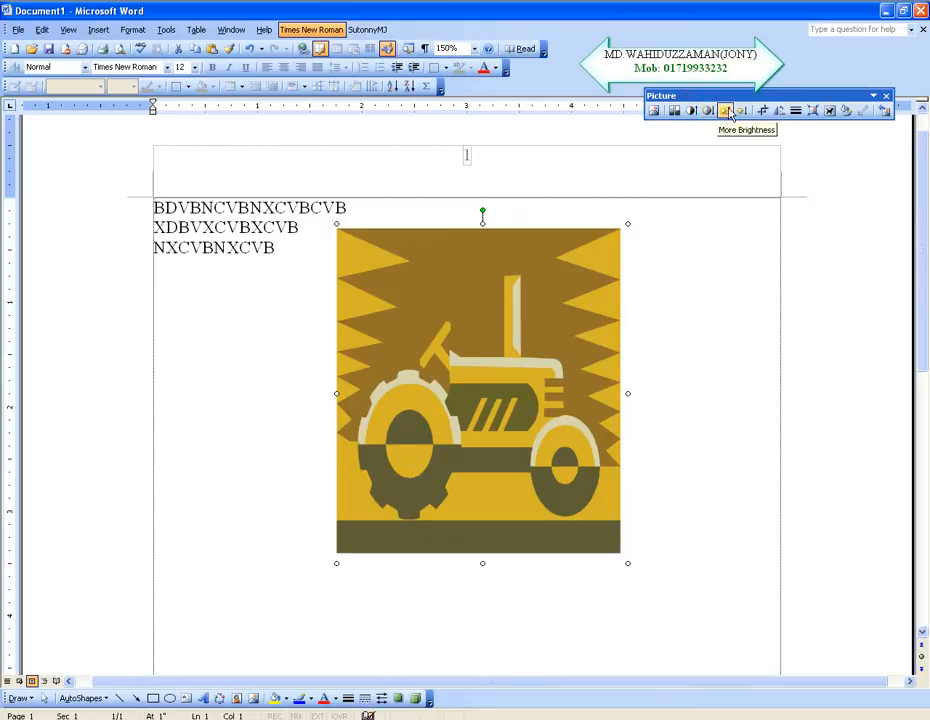
# Step: Increase the tractor picture's brightness in steps until it looks pale
pyautogui.click(727, 111)
pyautogui.click(727, 111)
pyautogui.click(727, 111)
pyautogui.click(727, 111)
pyautogui.click(727, 111)
pyautogui.click(727, 111)
pyautogui.click(727, 111)
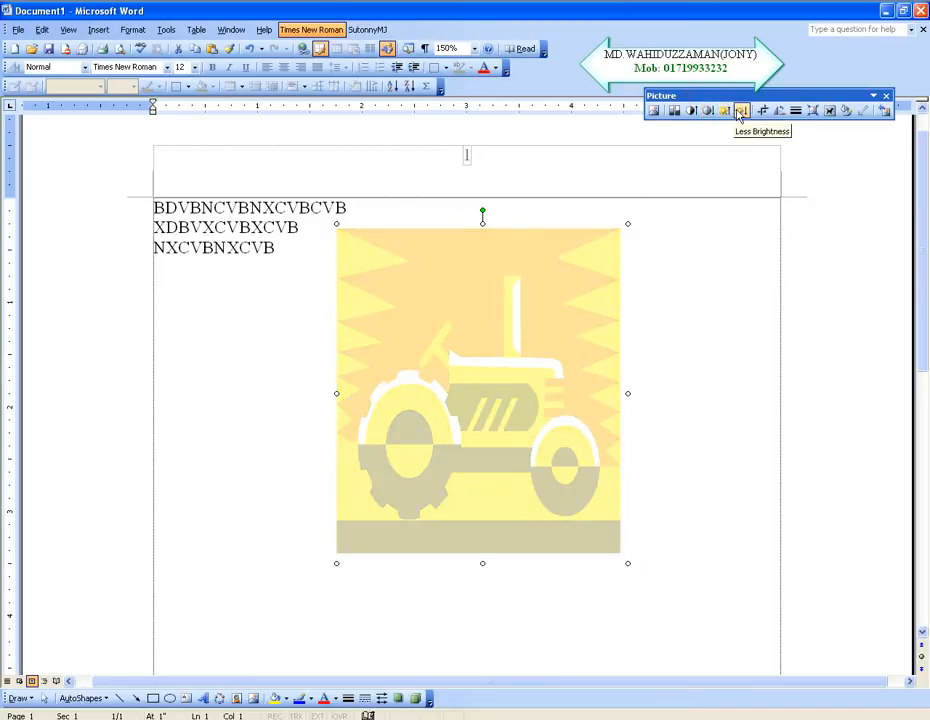
# Step: Reduce the tractor picture's brightness in steps until it is darker than the original
pyautogui.click(742, 111)
pyautogui.click(742, 111)
pyautogui.click(742, 111)
pyautogui.click(742, 111)
pyautogui.click(742, 111)
pyautogui.click(742, 111)
pyautogui.click(742, 111)
pyautogui.click(742, 111)
pyautogui.click(742, 111)
pyautogui.click(742, 111)
pyautogui.click(742, 111)
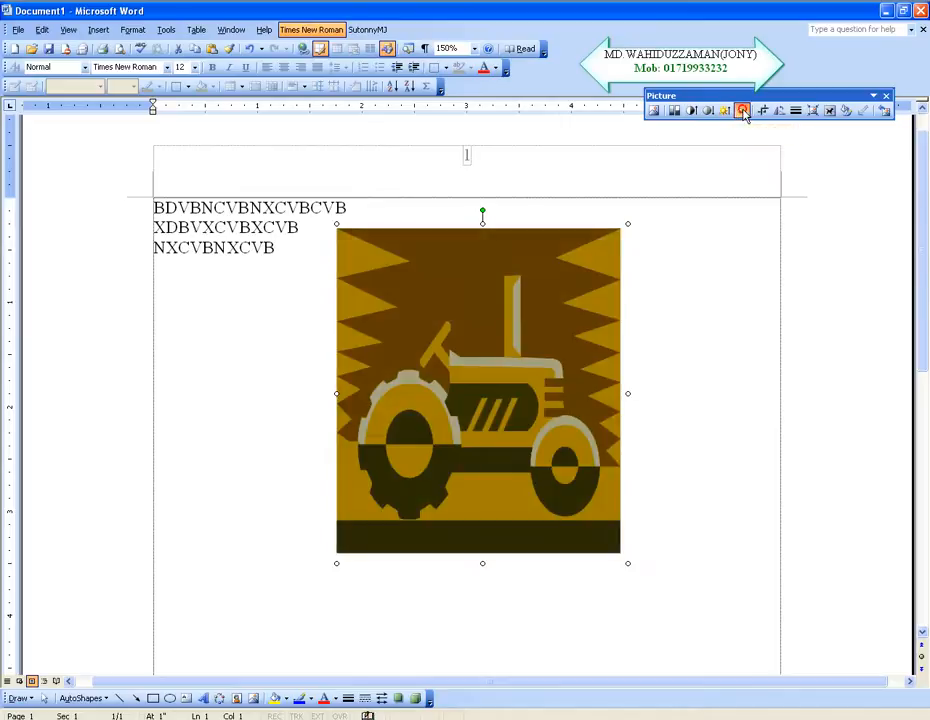
pyautogui.click(742, 111)
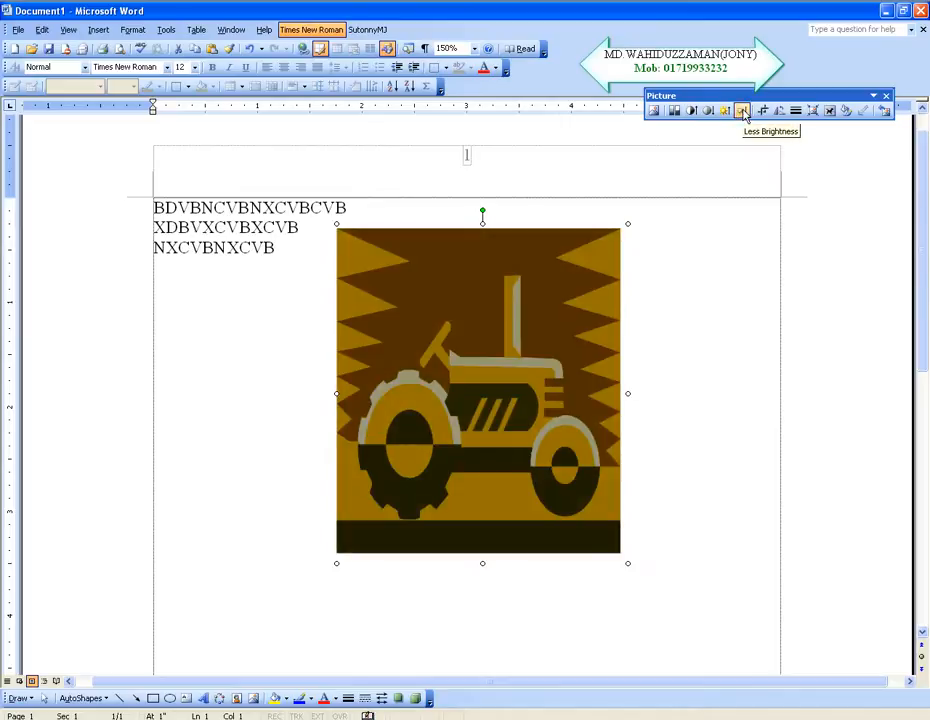
# Step: Reset the tractor picture's brightness and contrast by applying the Automatic color setting
pyautogui.click(675, 111)
pyautogui.click(677, 128)
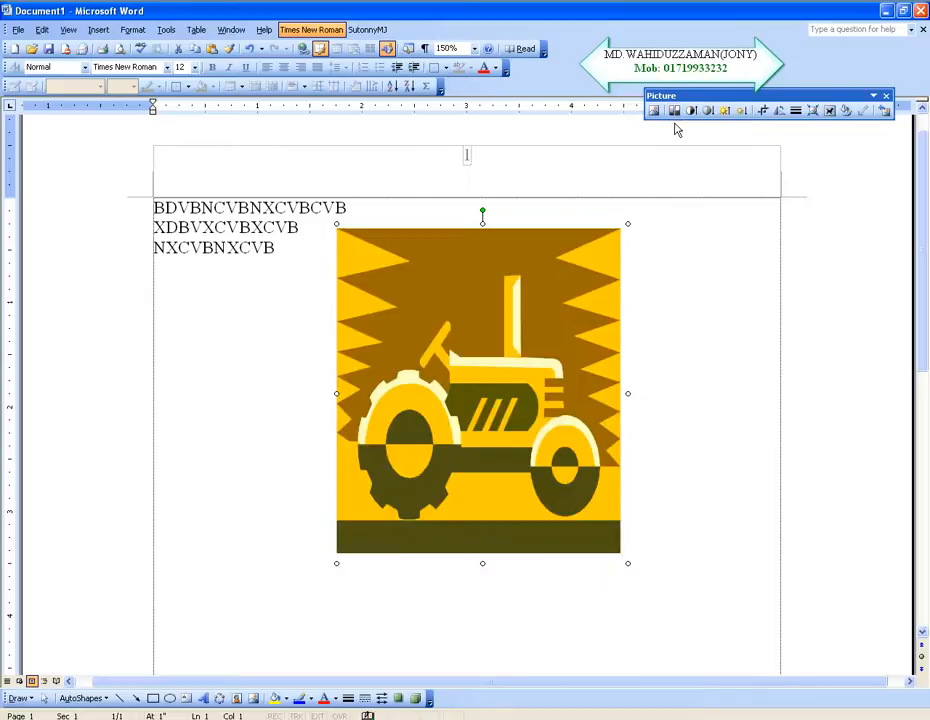
pyautogui.click(675, 111)
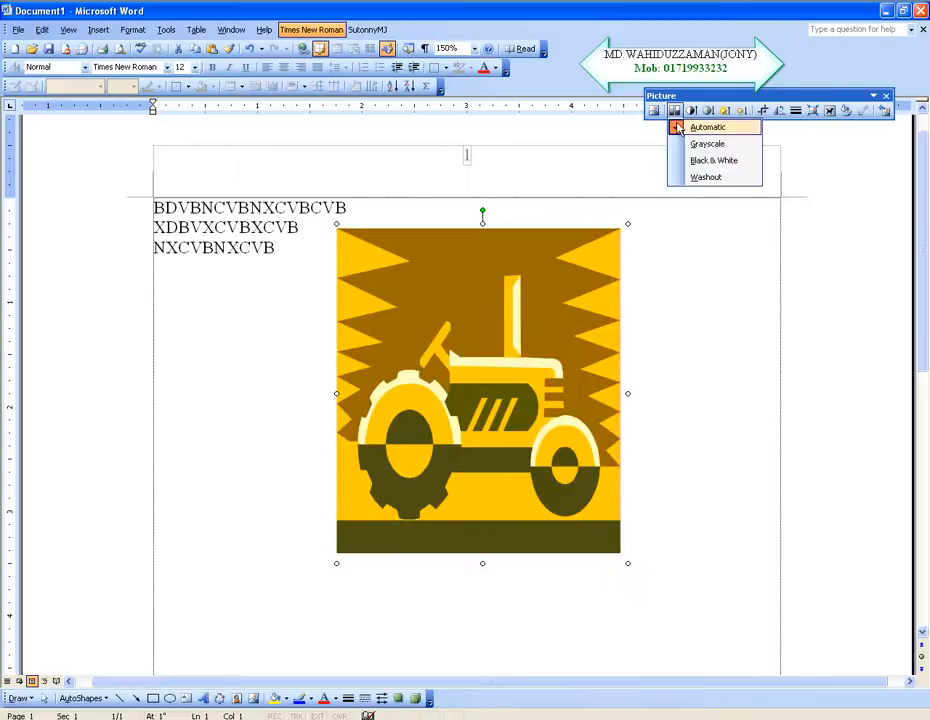
pyautogui.click(677, 128)
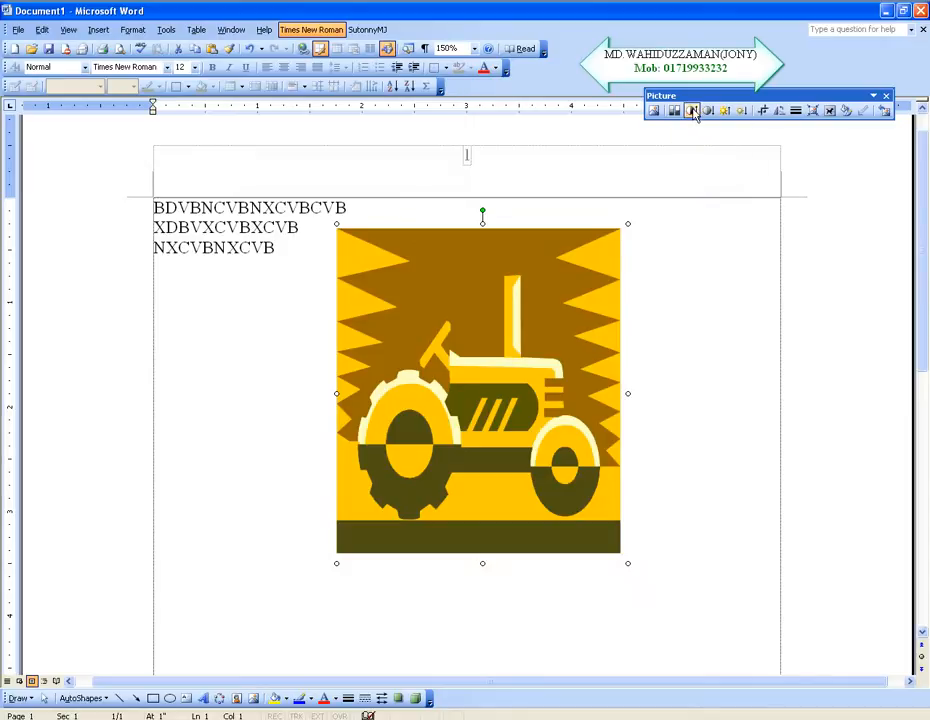
# Step: Crop about 0.4 inch off the tractor picture's bottom and 0.5 inch off its top, and shift it slightly down the page
pyautogui.click(765, 114)
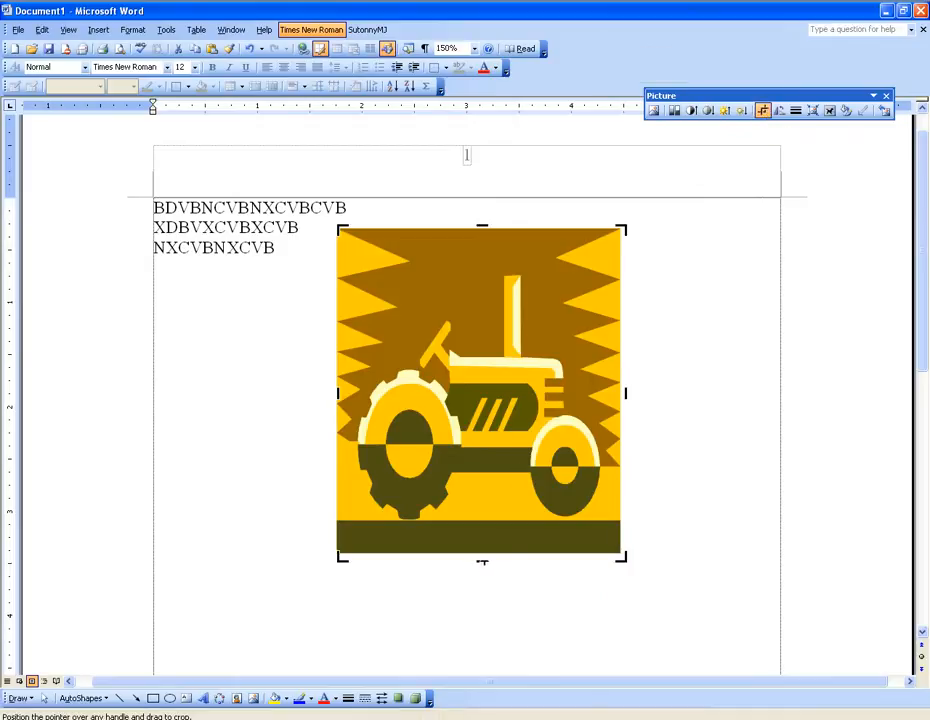
pyautogui.moveTo(482, 563); pyautogui.dragTo(479, 528)
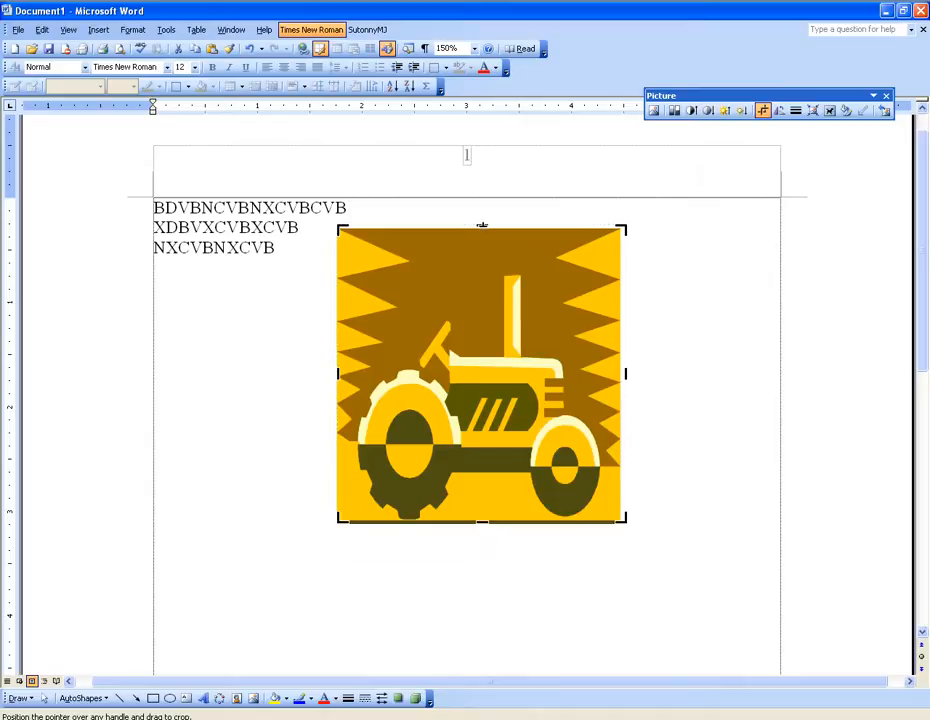
pyautogui.moveTo(483, 225); pyautogui.dragTo(485, 276)
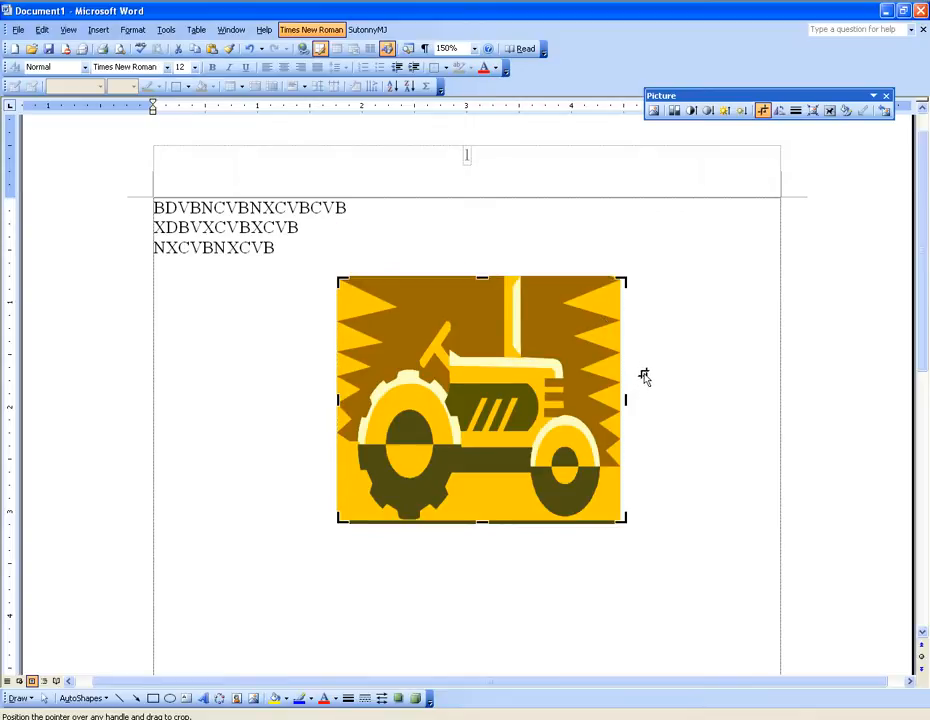
pyautogui.click(762, 111)
pyautogui.moveTo(480, 359); pyautogui.dragTo(472, 398)
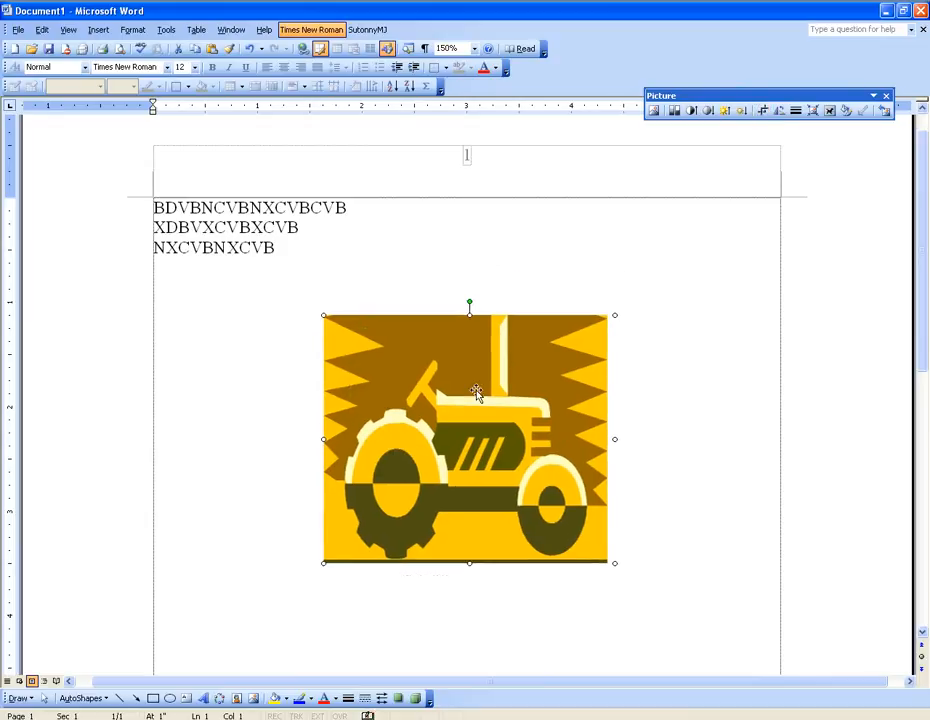
# Step: Rotate the tractor picture left in 90° steps through full turns until it stands upright again
pyautogui.click(781, 111)
pyautogui.click(781, 111)
pyautogui.click(781, 111)
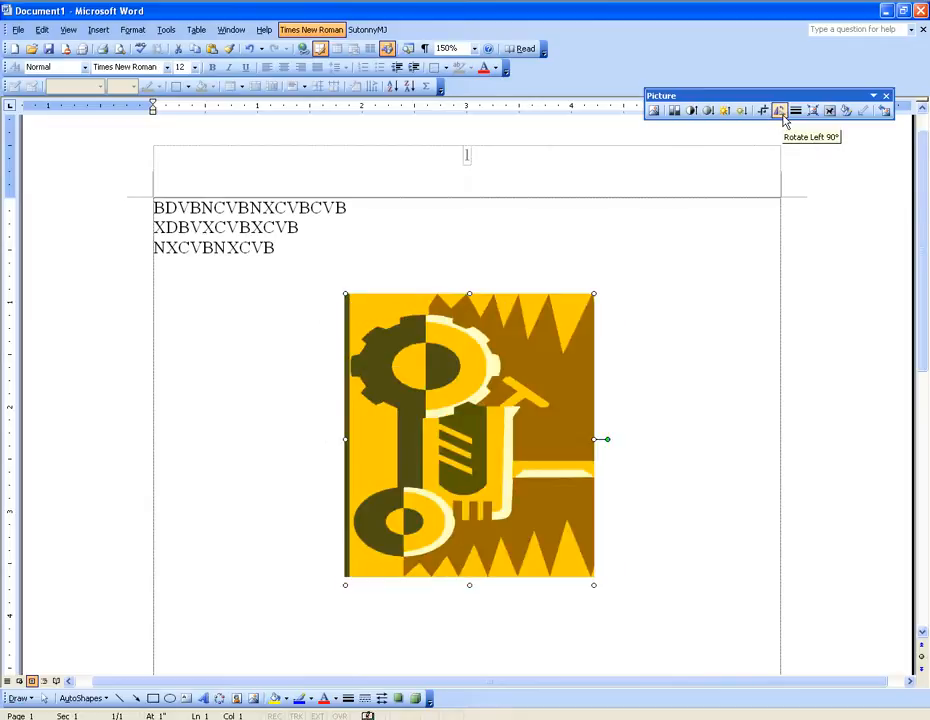
pyautogui.click(781, 111)
pyautogui.click(781, 111)
pyautogui.click(781, 111)
pyautogui.click(781, 111)
pyautogui.click(781, 111)
pyautogui.click(781, 111)
pyautogui.click(781, 111)
pyautogui.click(781, 111)
pyautogui.click(781, 111)
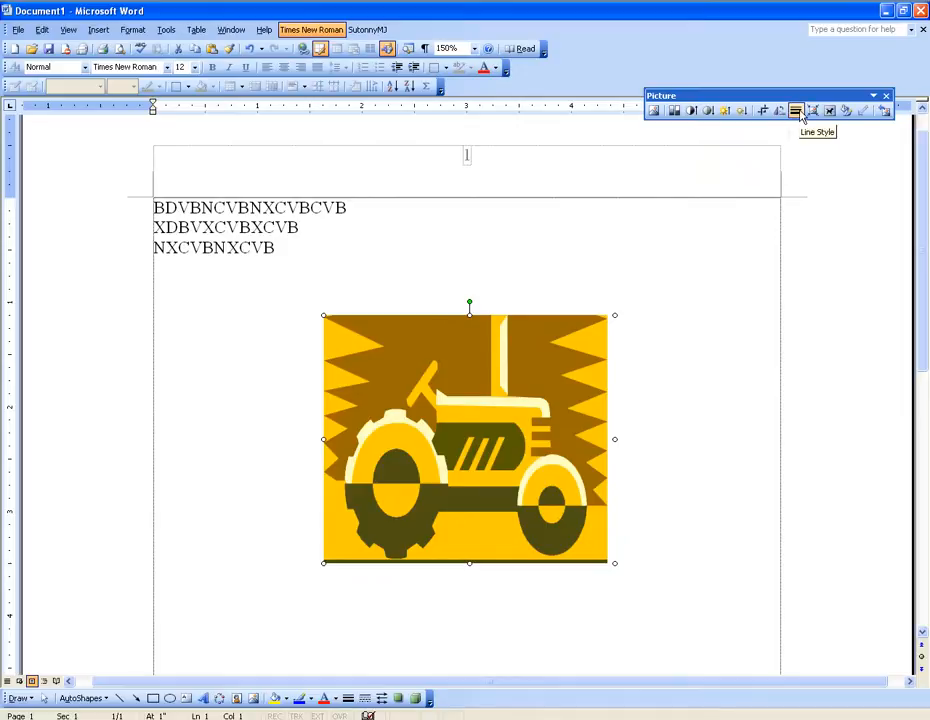
# Step: Frame the tractor picture with the 6 pt triple-line border and check its text wrapping options
pyautogui.click(798, 111)
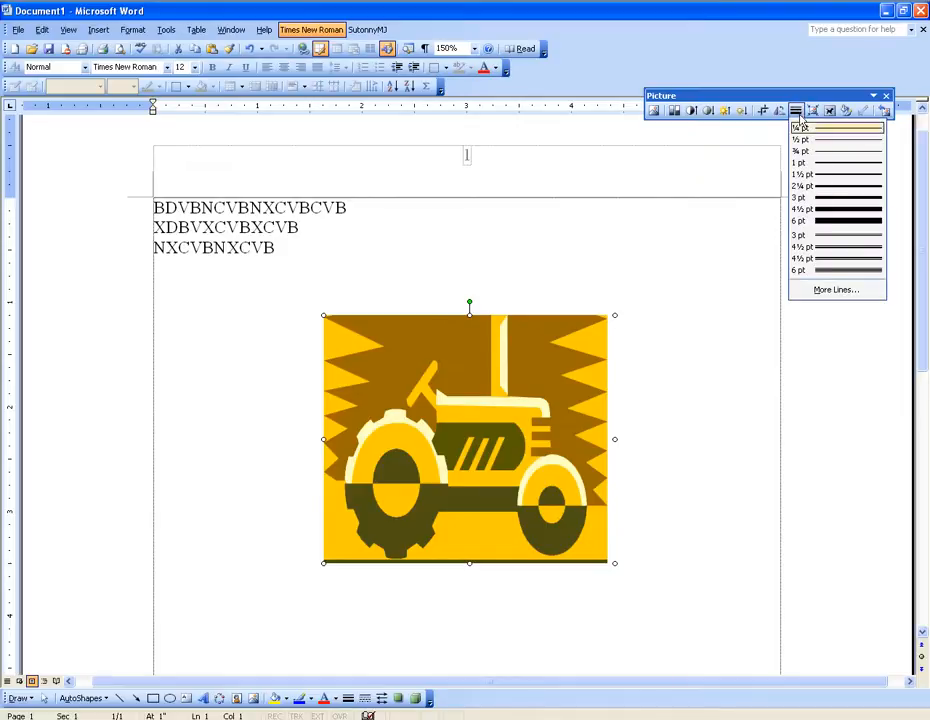
pyautogui.click(838, 272)
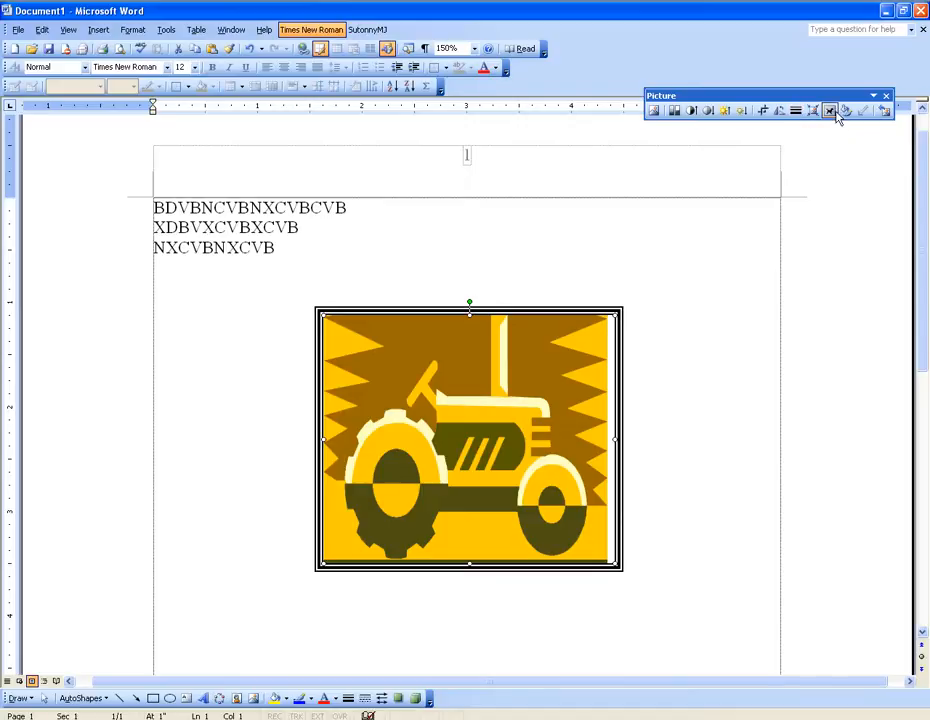
pyautogui.click(830, 112)
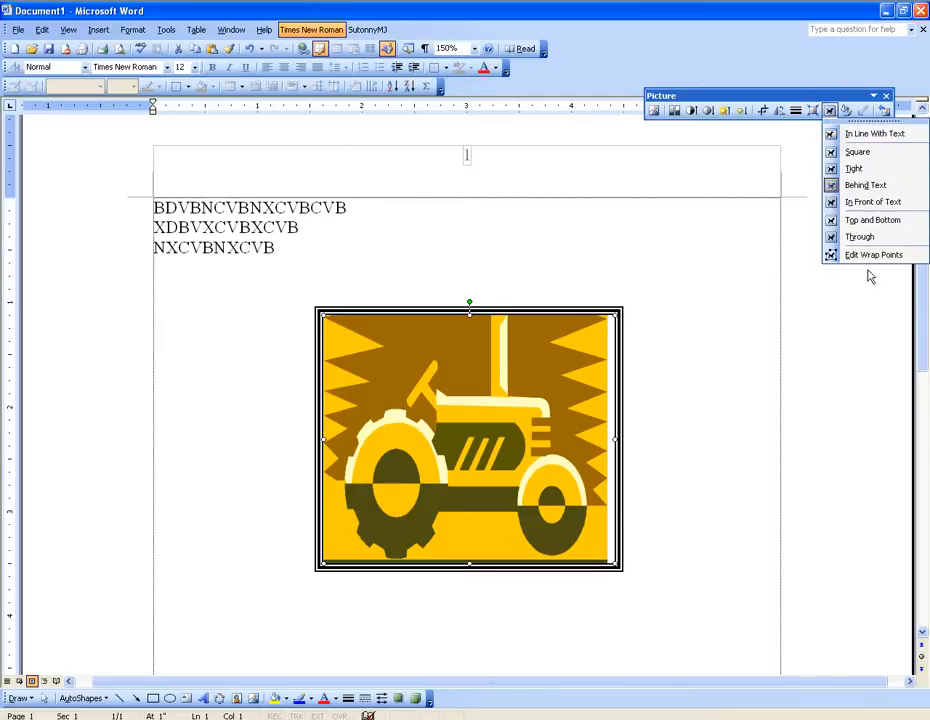
pyautogui.click(830, 111)
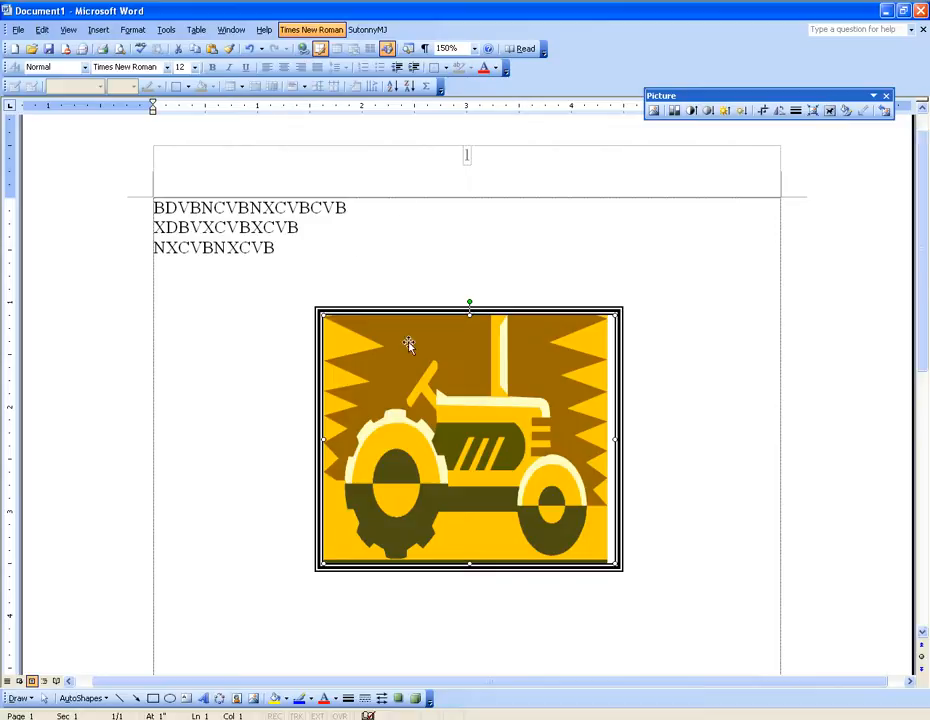
# Step: Delete the framed tractor picture from the document
pyautogui.moveTo(459, 407); pyautogui.dragTo(536, 332)
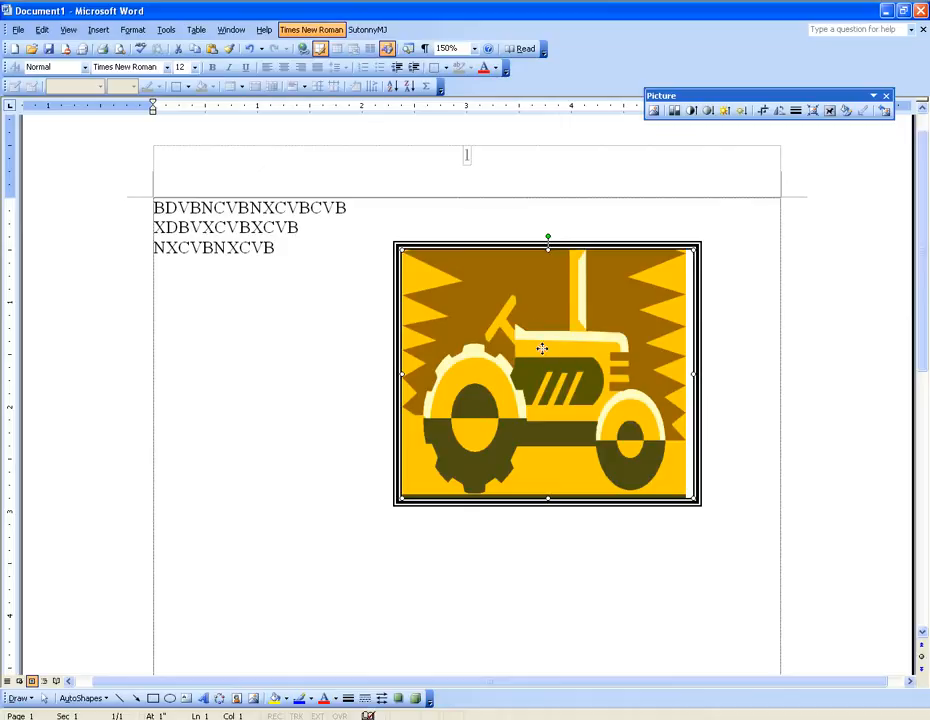
pyautogui.press('Delete')
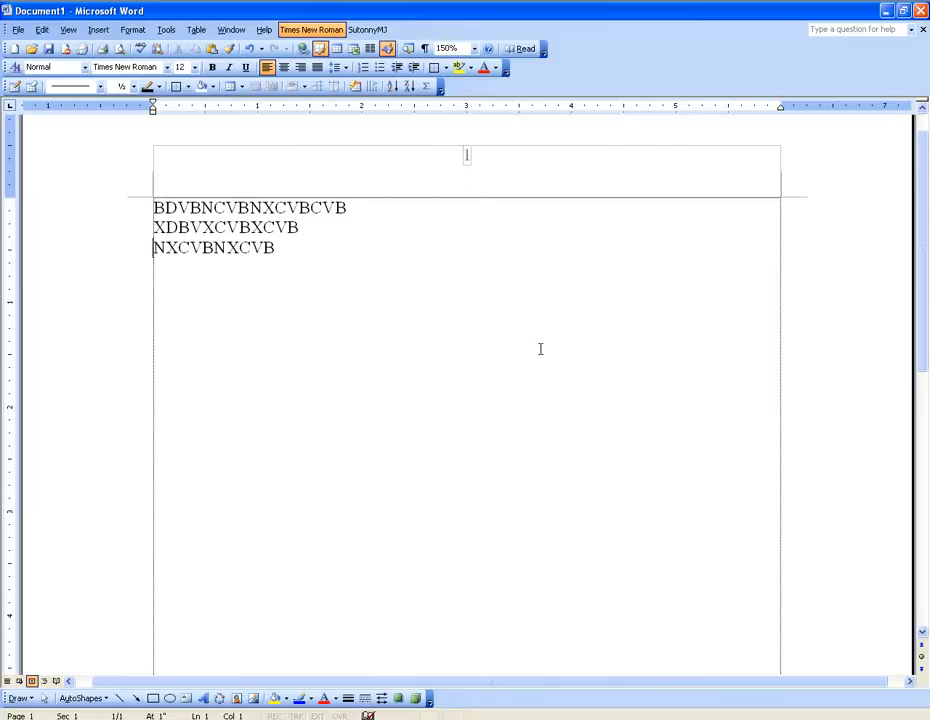
# Step: Insert the Water lilies picture from the Sample Pictures folder on the line below the text
pyautogui.click(287, 261)
pyautogui.click(98, 31)
pyautogui.moveTo(135, 131)
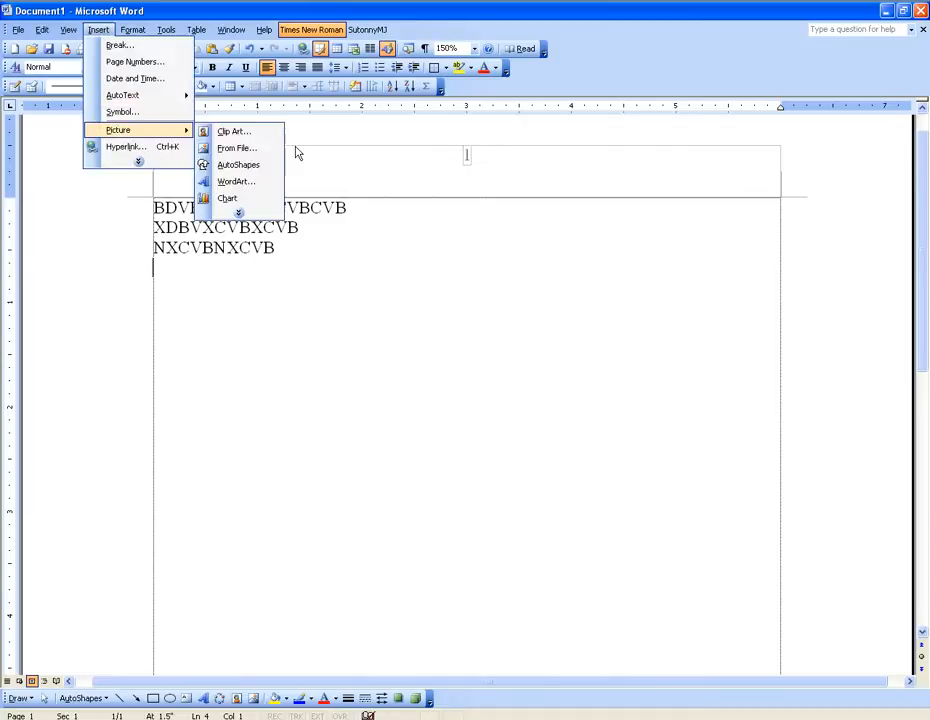
pyautogui.click(246, 214)
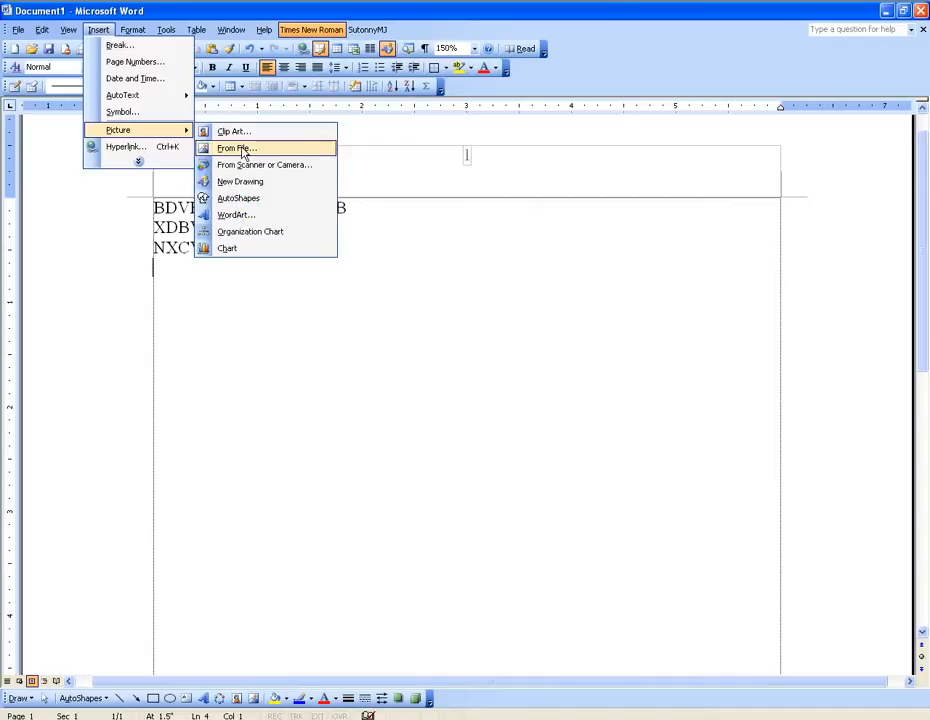
pyautogui.click(236, 148)
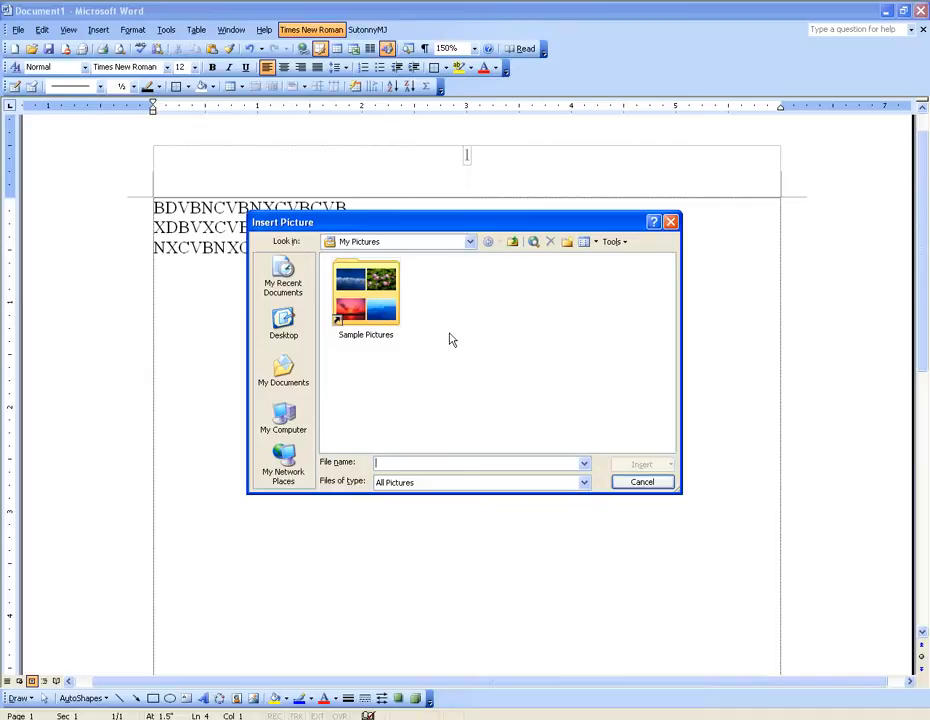
pyautogui.doubleClick(368, 309)
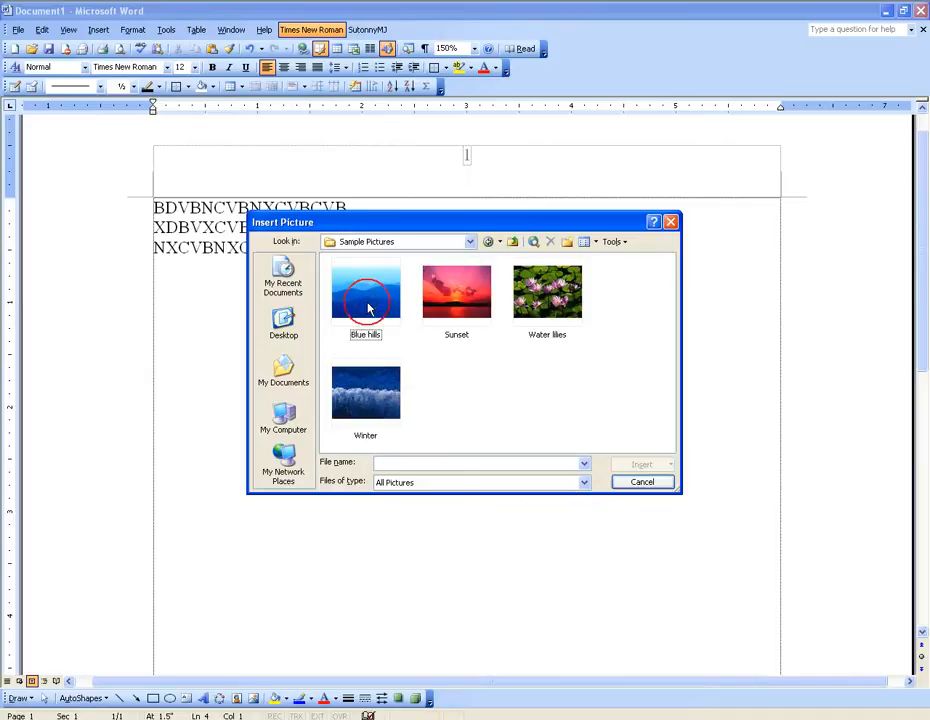
pyautogui.click(547, 300)
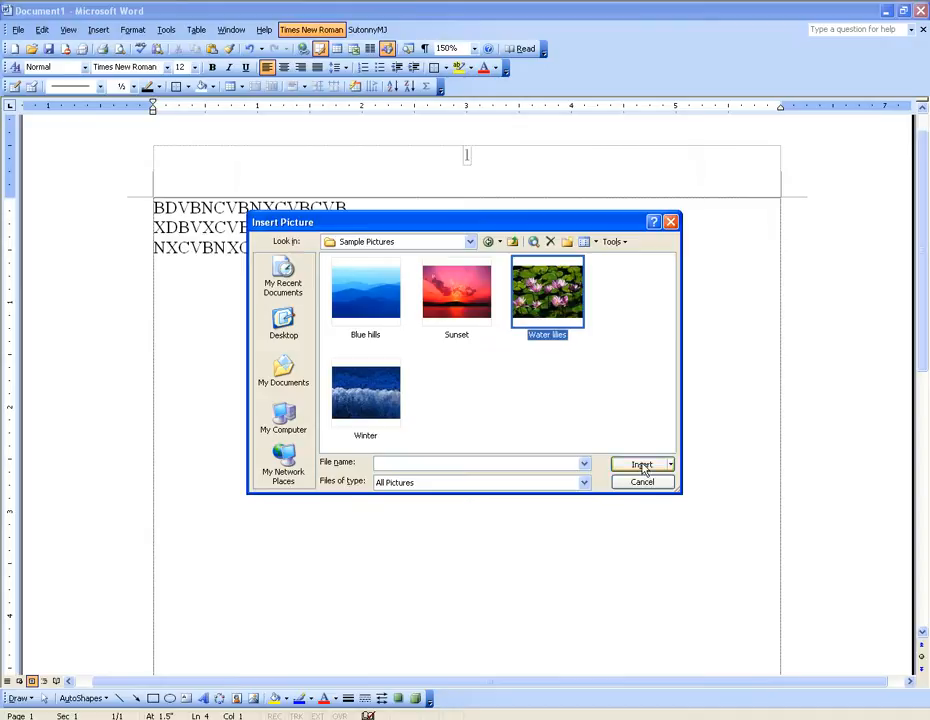
pyautogui.moveTo(500, 222); pyautogui.dragTo(484, 140)
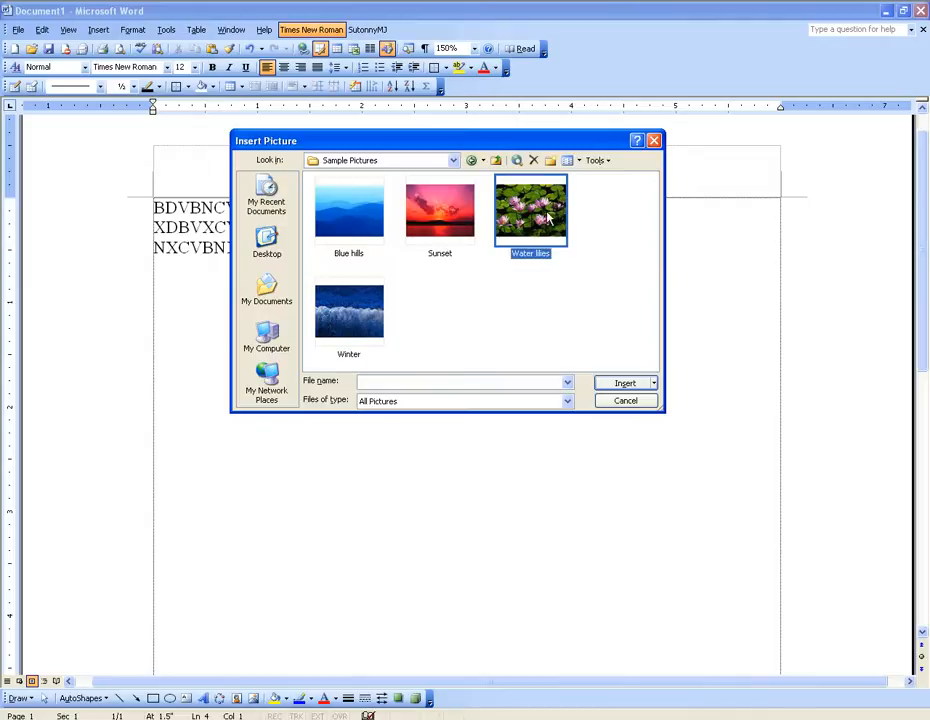
pyautogui.click(490, 220)
pyautogui.click(566, 224)
pyautogui.click(614, 383)
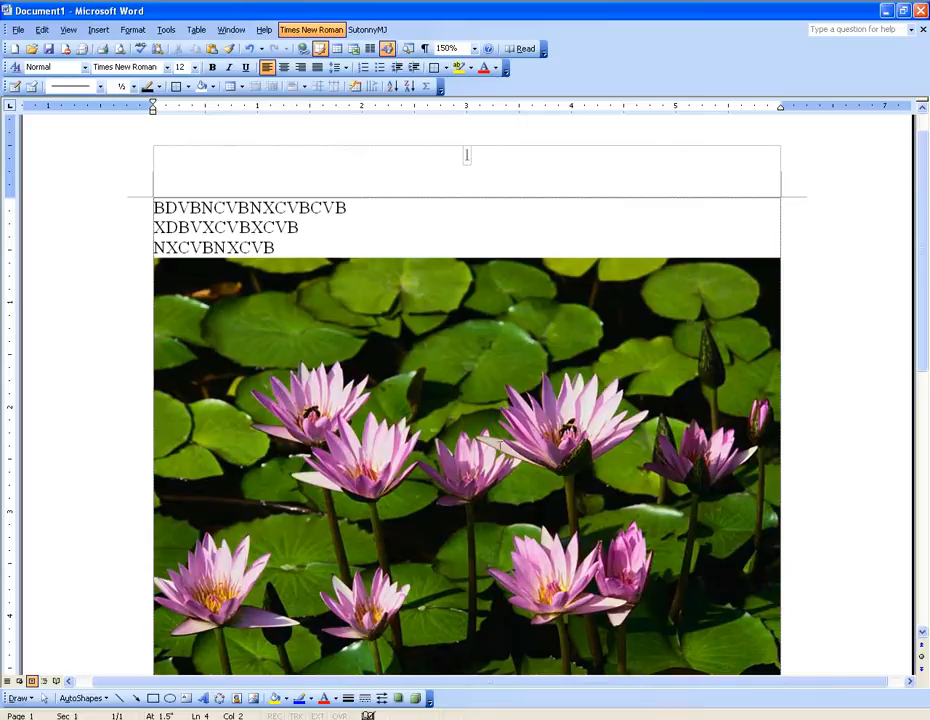
# Step: Shrink the water lilies picture to about 2.4 inches wide and 2.5 inches high
pyautogui.scroll(-1, 466, 155)
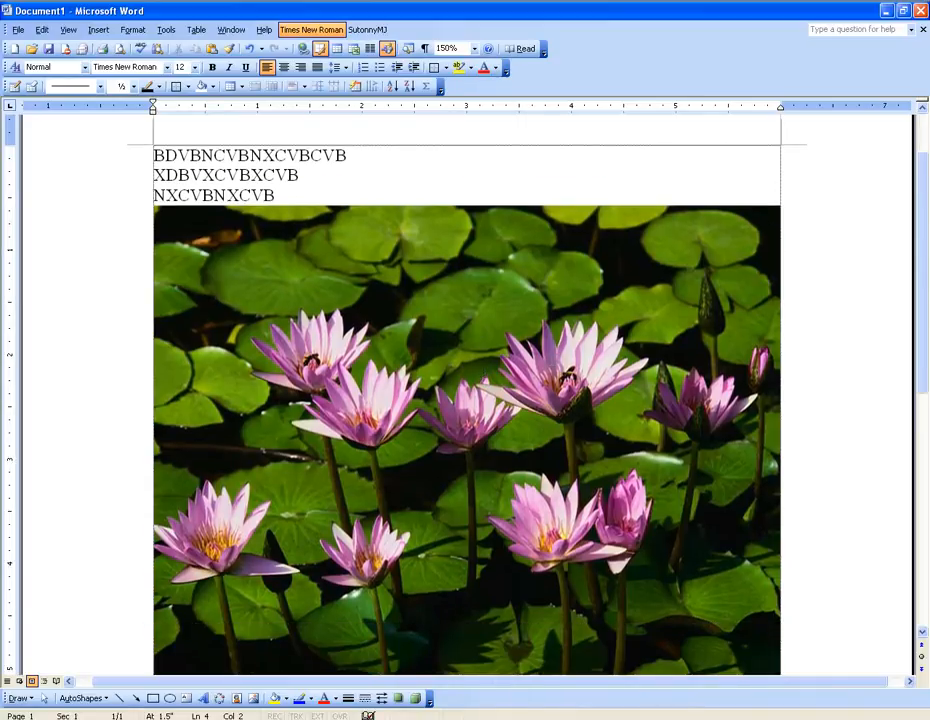
pyautogui.click(360, 290)
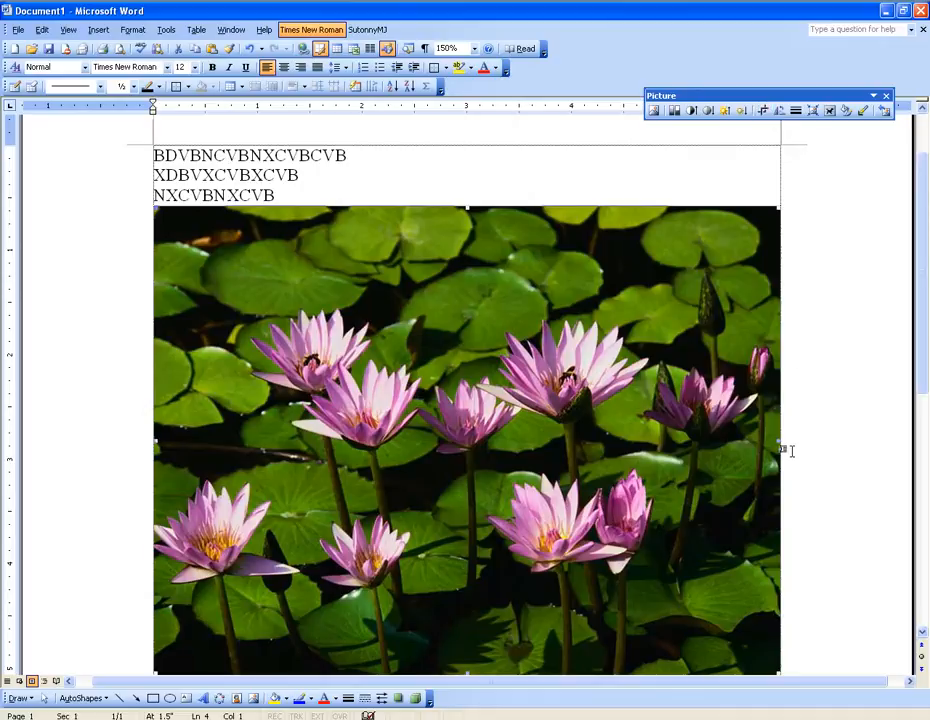
pyautogui.moveTo(779, 440); pyautogui.dragTo(400, 440)
pyautogui.moveTo(278, 517); pyautogui.dragTo(278, 315)
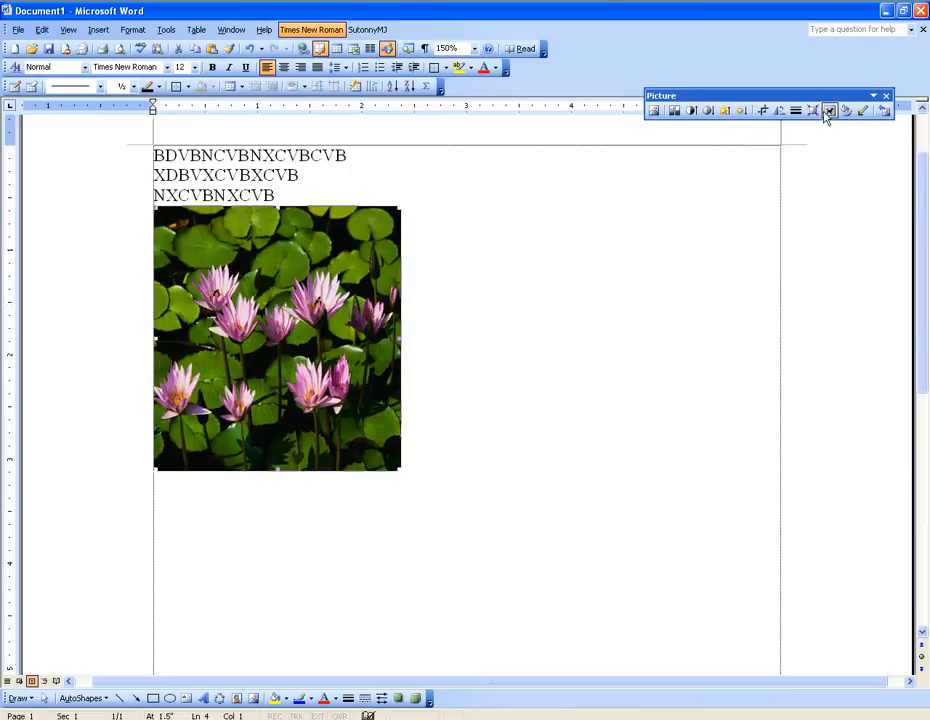
# Step: Set the water lilies picture's wrapping to Behind Text, move it to mid-page and apply the Washout color setting
pyautogui.click(828, 112)
pyautogui.click(847, 185)
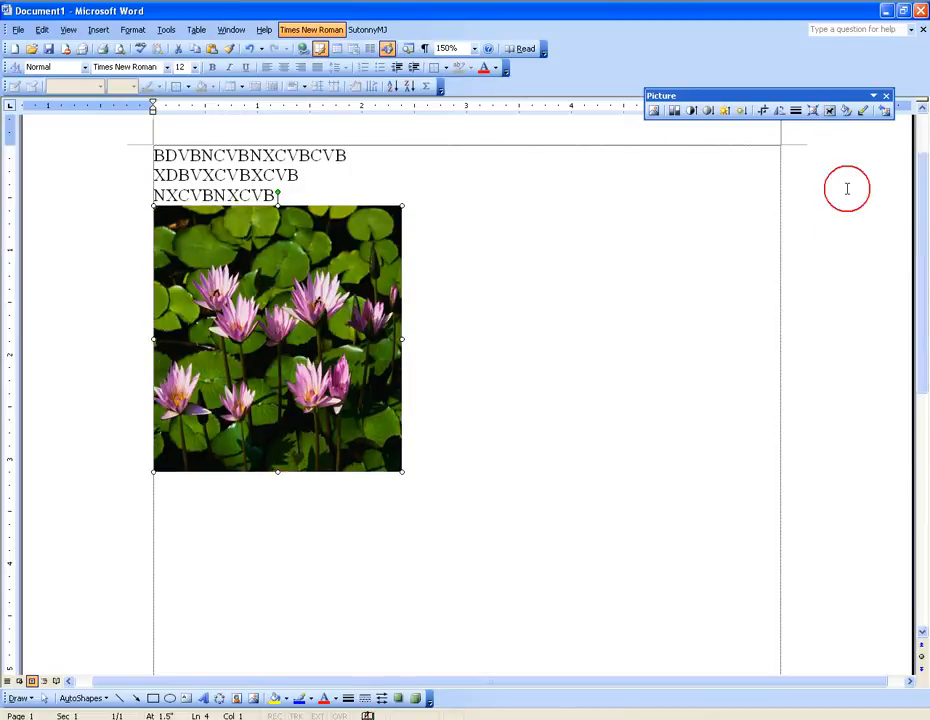
pyautogui.moveTo(305, 300); pyautogui.dragTo(516, 446)
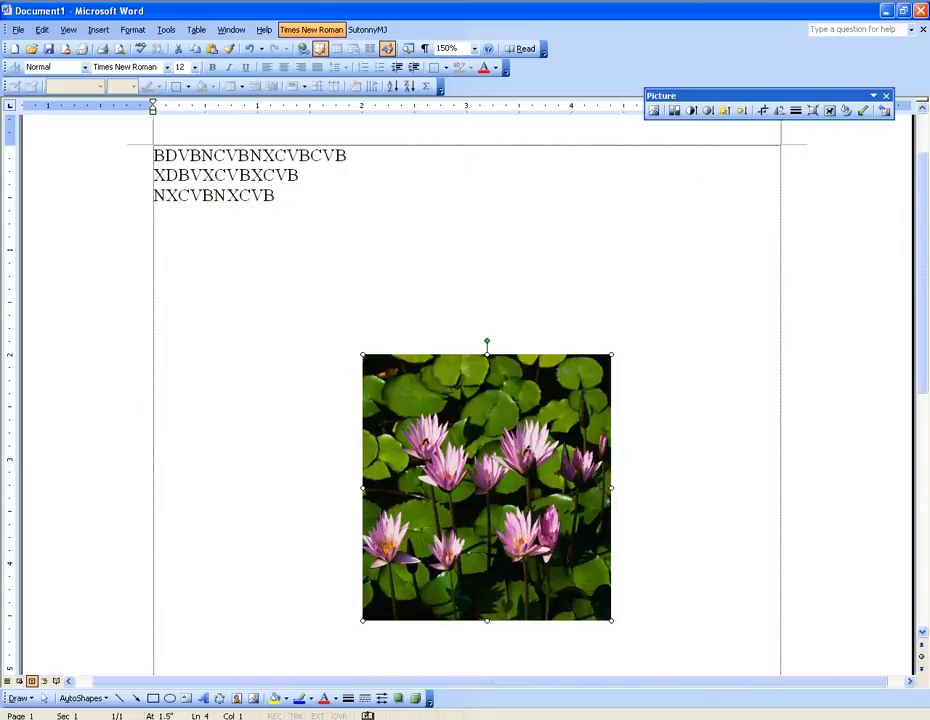
pyautogui.click(673, 111)
pyautogui.click(700, 175)
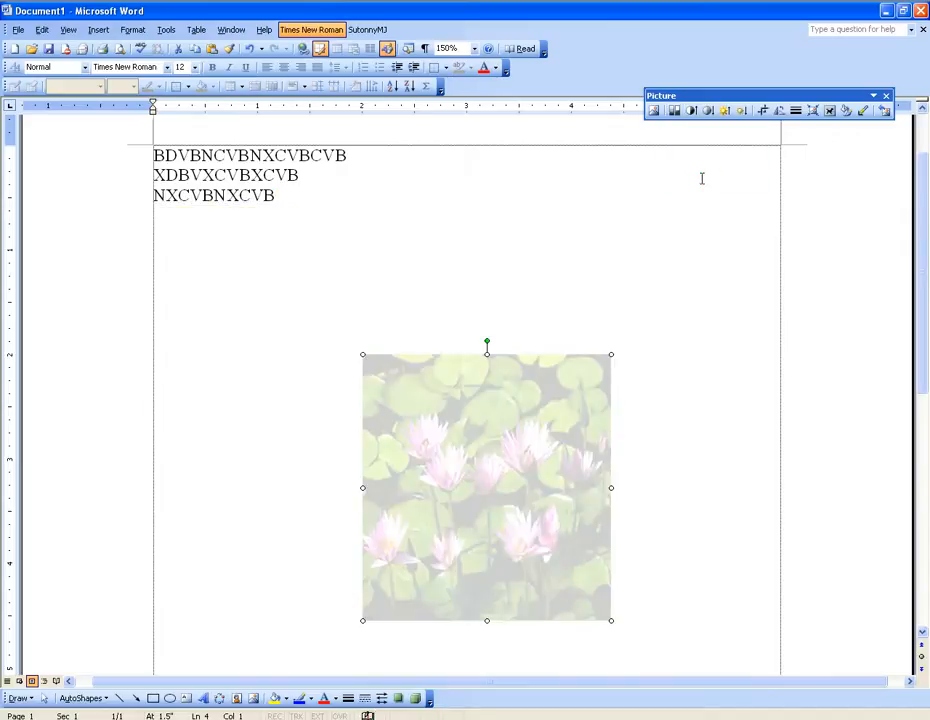
# Step: Widen the washed-out water lilies picture to about 3.9 inches and move it just below the text lines
pyautogui.moveTo(554, 428); pyautogui.dragTo(455, 420)
pyautogui.moveTo(493, 461); pyautogui.dragTo(652, 461)
pyautogui.moveTo(498, 463); pyautogui.dragTo(526, 440)
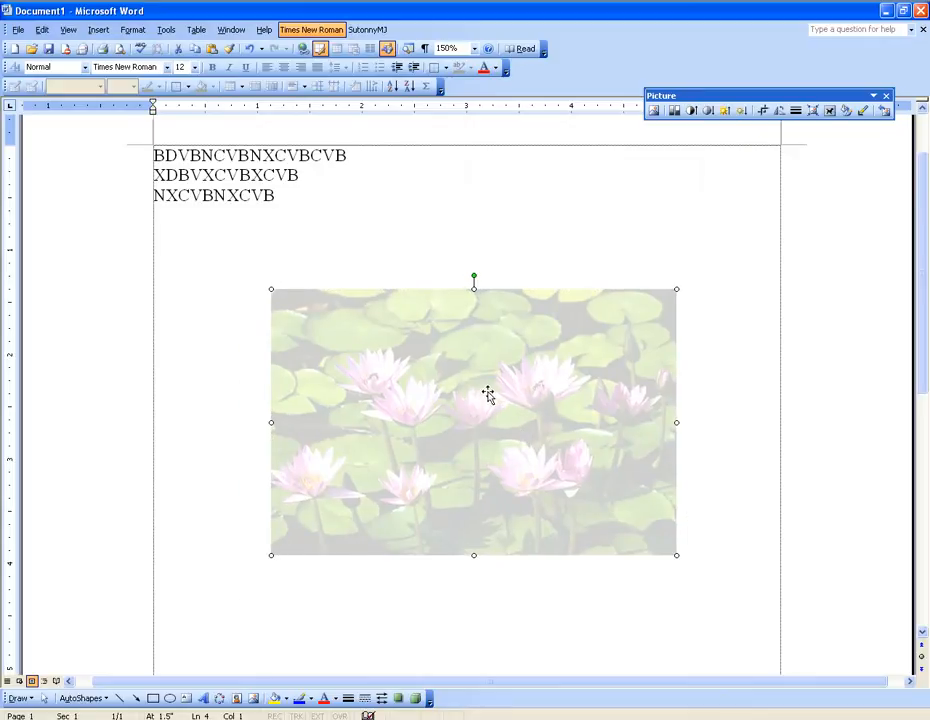
pyautogui.moveTo(420, 369); pyautogui.dragTo(313, 289)
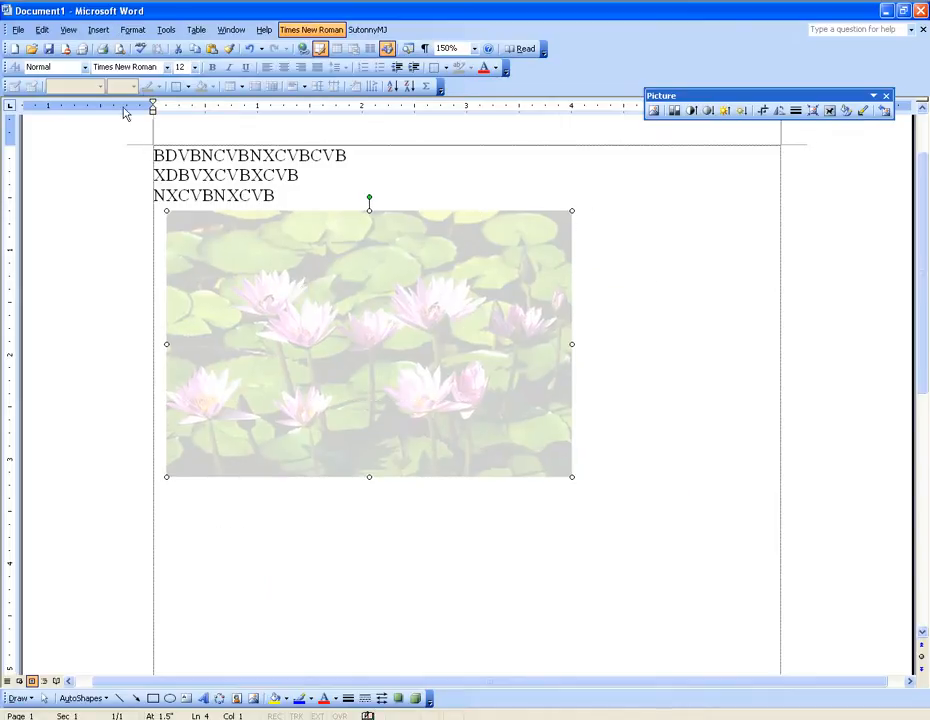
# Step: Narrow the water lilies picture to about 3.4 inches by bringing in its right edge
pyautogui.click(98, 29)
pyautogui.moveTo(140, 130)
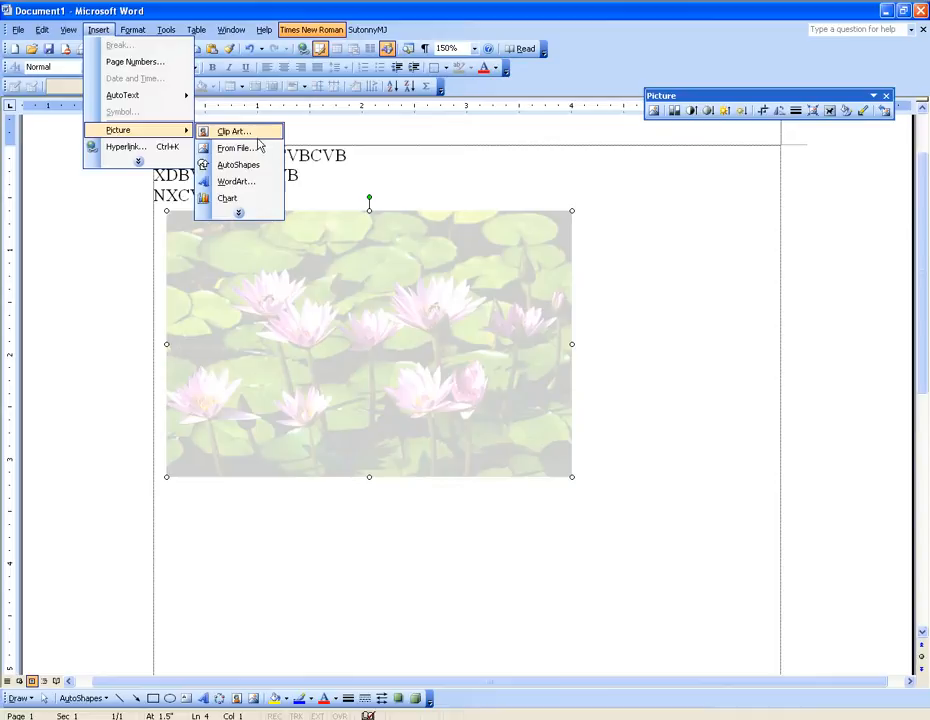
pyautogui.click(238, 212)
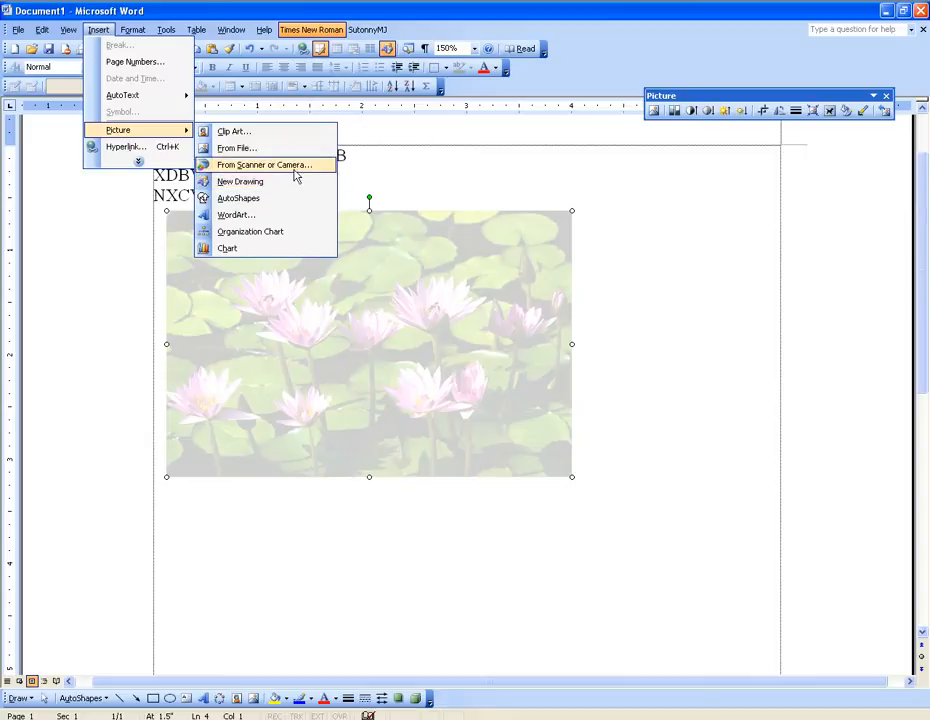
pyautogui.click(573, 347)
pyautogui.moveTo(573, 345); pyautogui.dragTo(519, 344)
# Step: Display the AutoShapes tools and dock them above the page beside the table and border tools
pyautogui.click(98, 29)
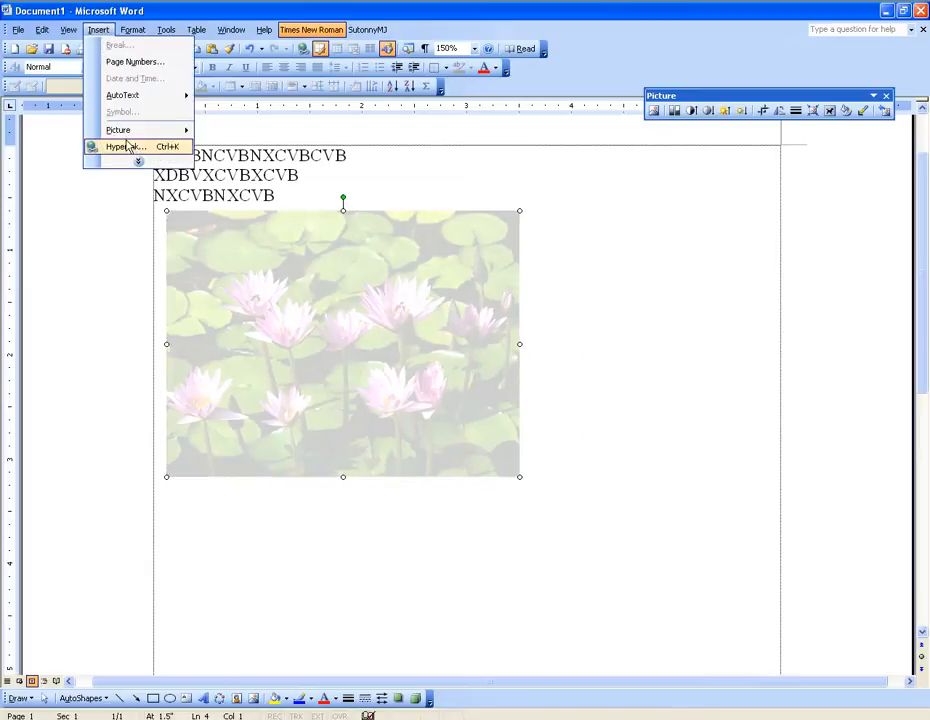
pyautogui.moveTo(125, 131)
pyautogui.click(249, 212)
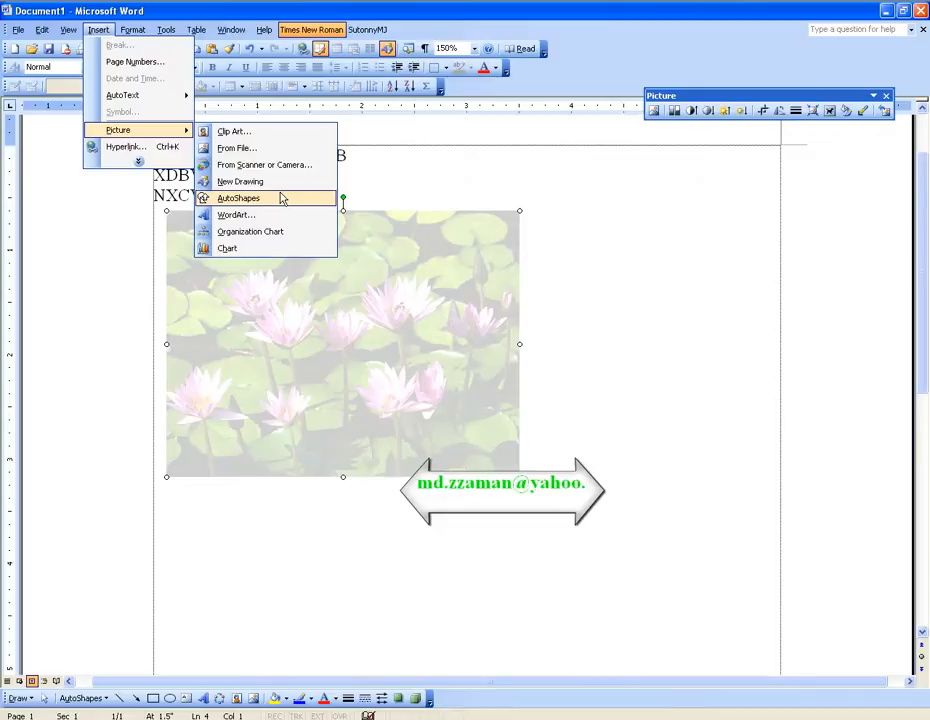
pyautogui.click(282, 197)
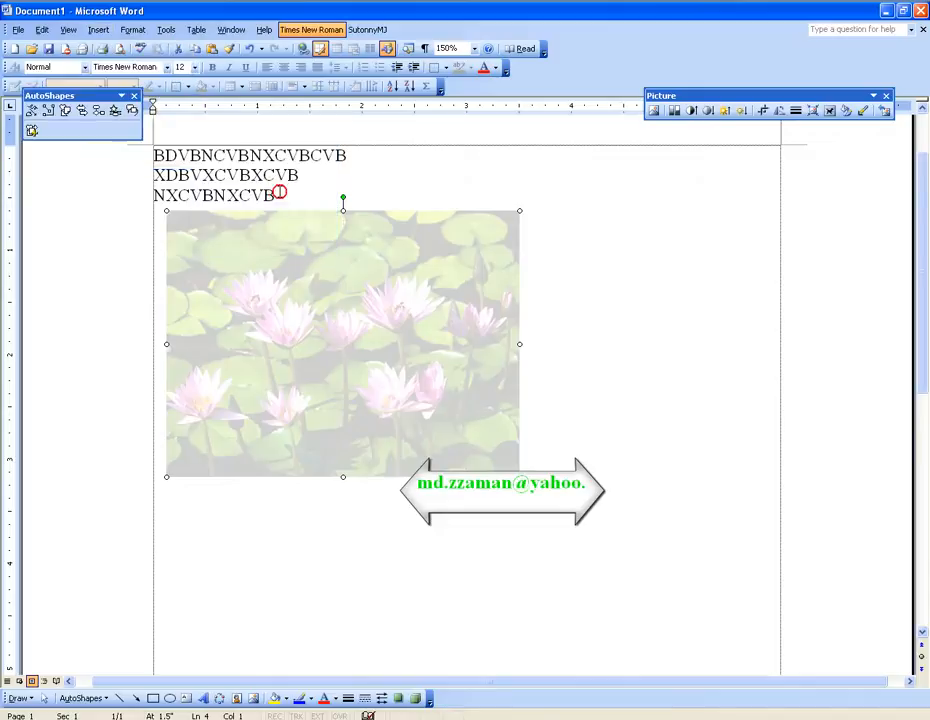
pyautogui.moveTo(82, 99)
pyautogui.mouseDown()
pyautogui.moveTo(499, 270)
pyautogui.moveTo(355, 257)
pyautogui.moveTo(73, 90)
pyautogui.mouseUp()
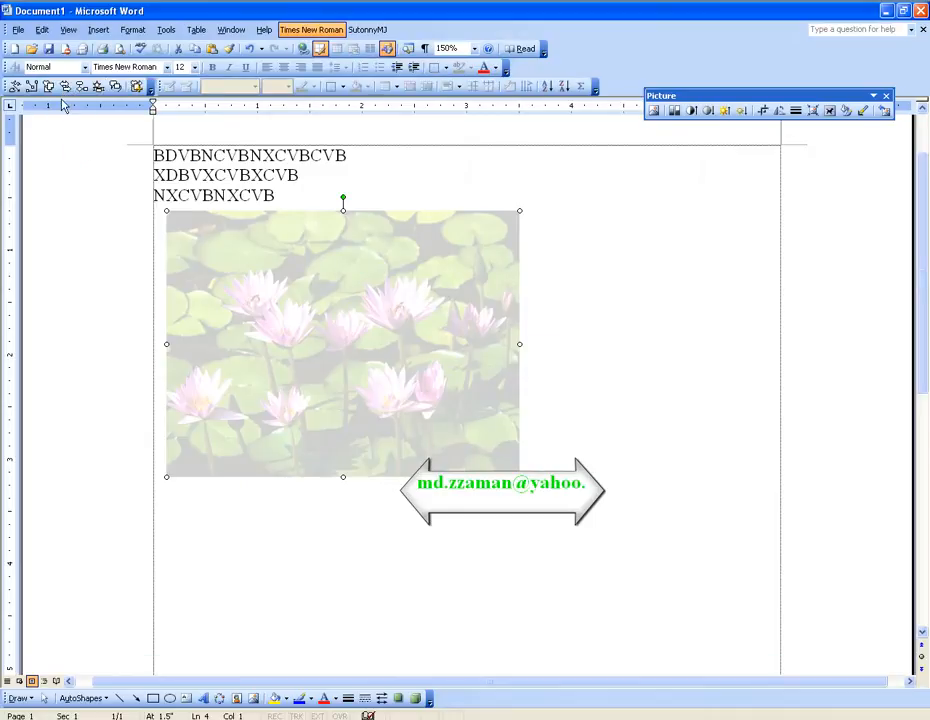
# Step: Draw a left block arrow about 2.1 inches wide and 1.4 inches tall beside the water lilies picture and lengthen its arrowhead slightly
pyautogui.click(65, 86)
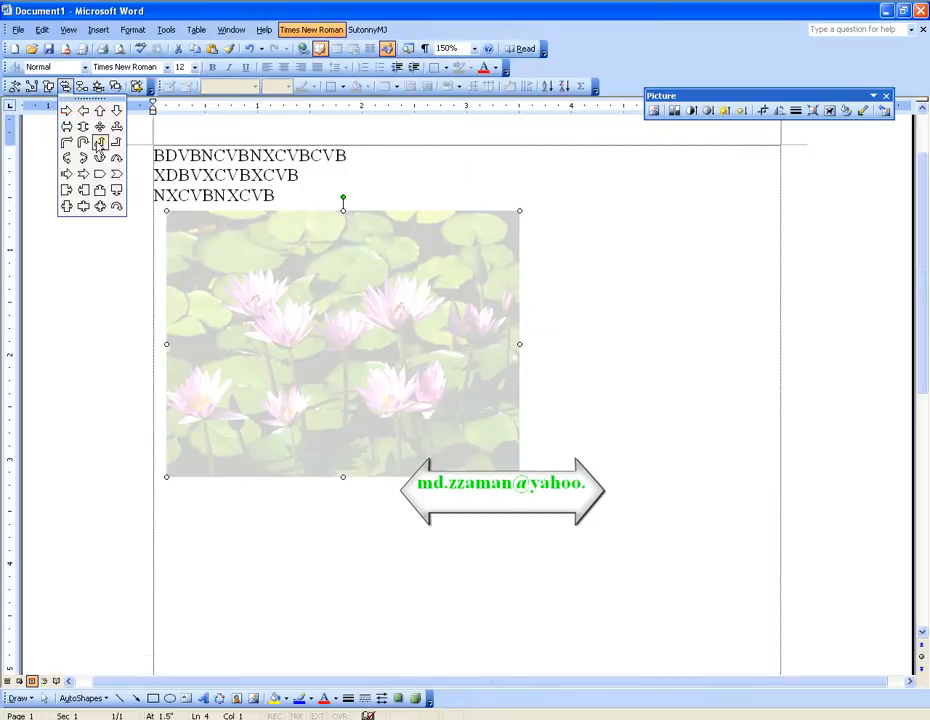
pyautogui.click(95, 88)
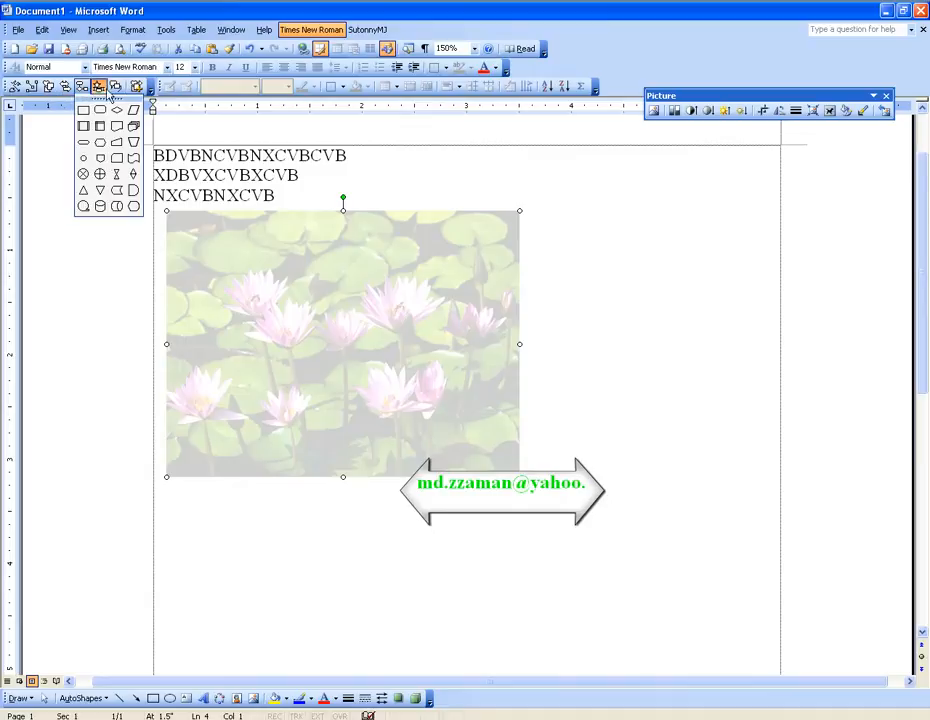
pyautogui.click(65, 86)
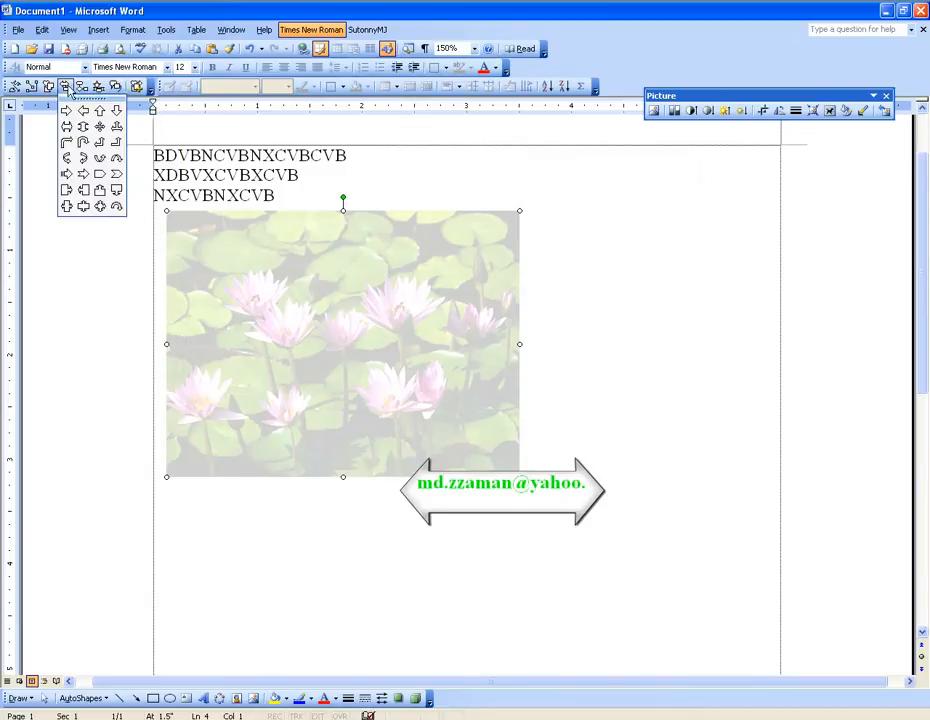
pyautogui.click(84, 111)
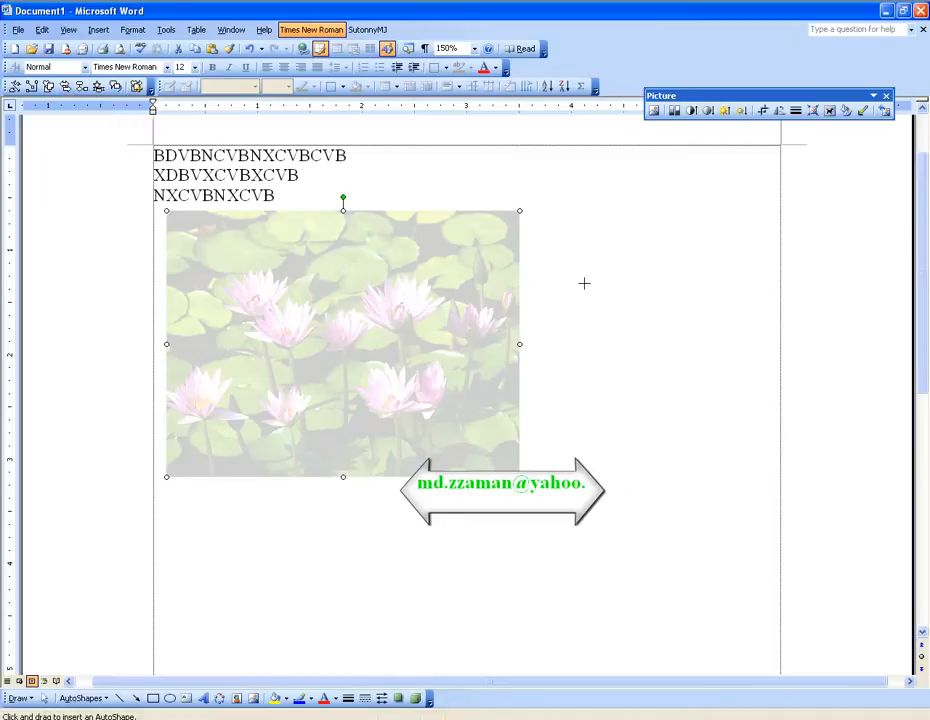
pyautogui.moveTo(581, 272); pyautogui.dragTo(762, 397)
pyautogui.moveTo(668, 353); pyautogui.dragTo(642, 276)
pyautogui.moveTo(742, 258); pyautogui.dragTo(768, 257)
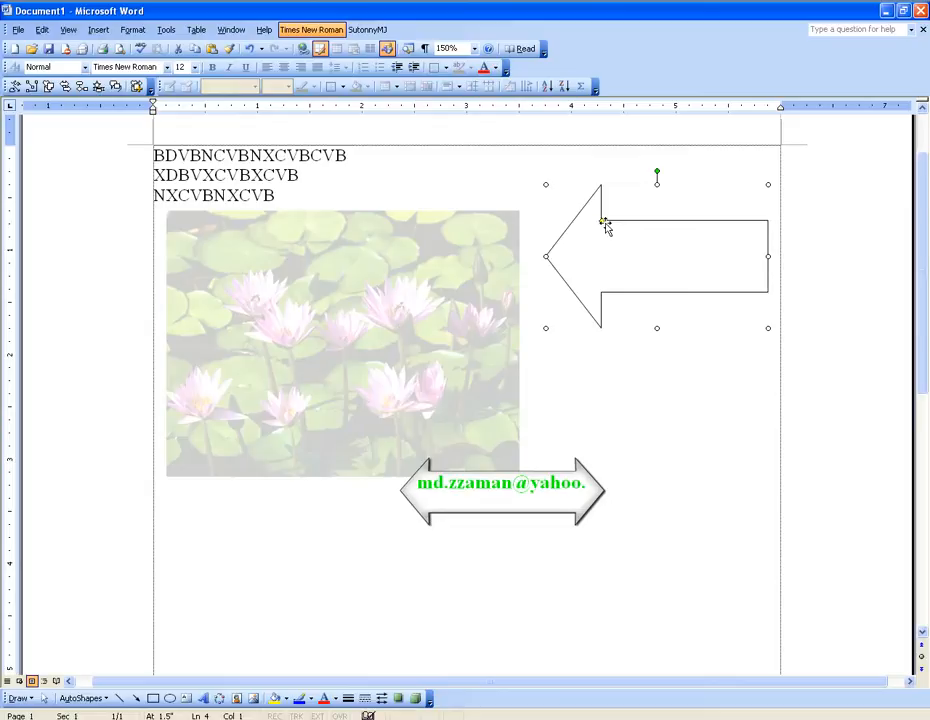
pyautogui.moveTo(601, 222)
pyautogui.mouseDown()
pyautogui.moveTo(645, 224)
pyautogui.moveTo(617, 222)
pyautogui.mouseUp()
pyautogui.moveTo(657, 170); pyautogui.dragTo(660, 197)
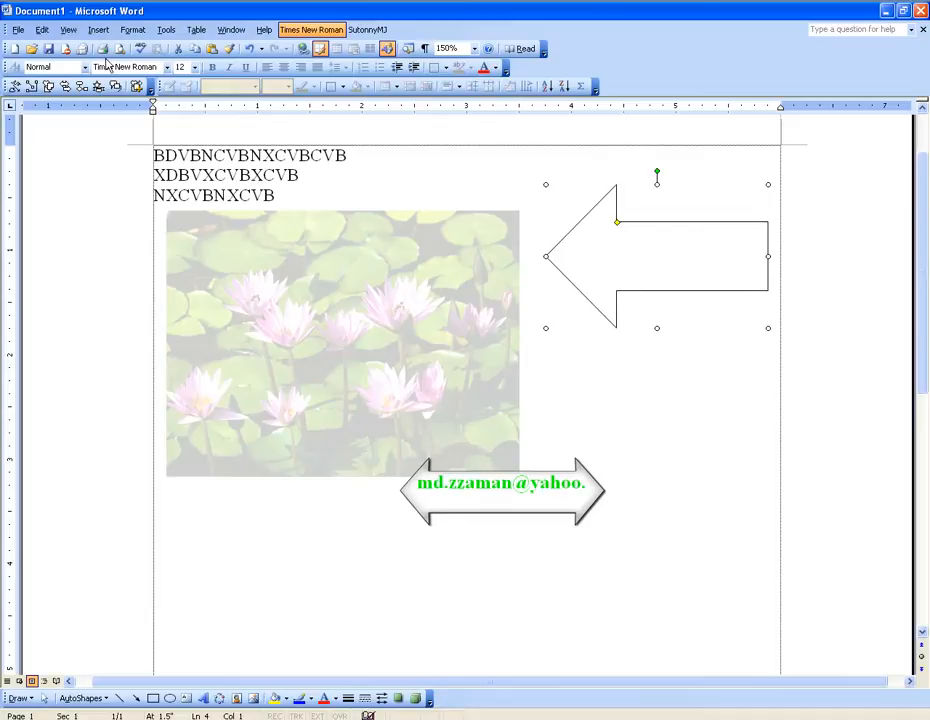
# Step: Draw an up block arrow about 1.3 inches wide and 1.9 inches tall below the water lilies picture
pyautogui.click(65, 86)
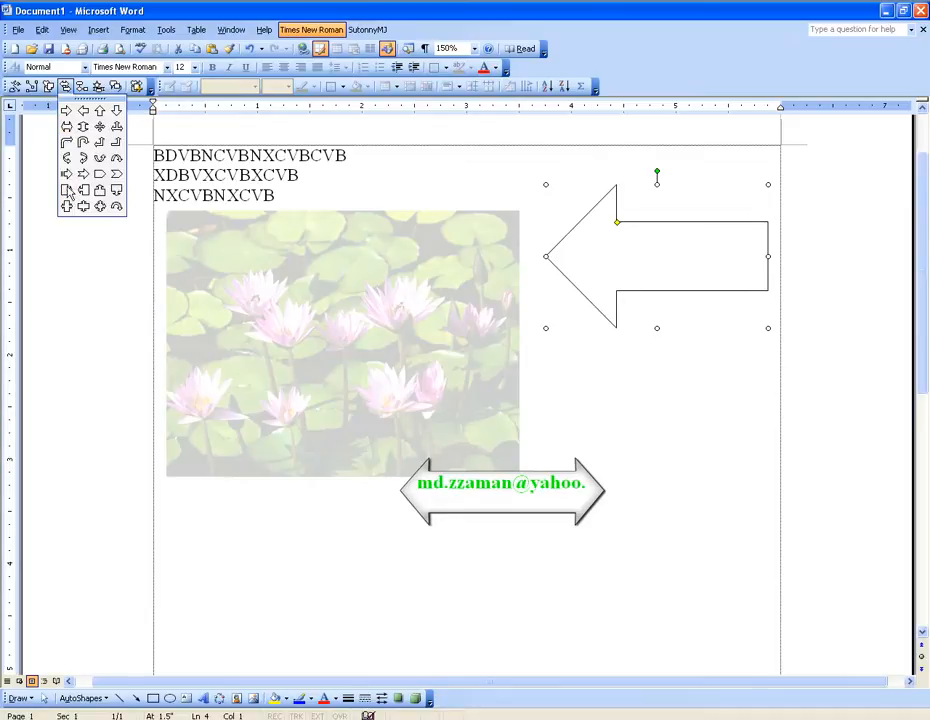
pyautogui.click(99, 113)
pyautogui.scroll(-3, 295, 256)
pyautogui.moveTo(336, 302); pyautogui.dragTo(468, 499)
pyautogui.scroll(2, 513, 367)
pyautogui.scroll(2, 561, 333)
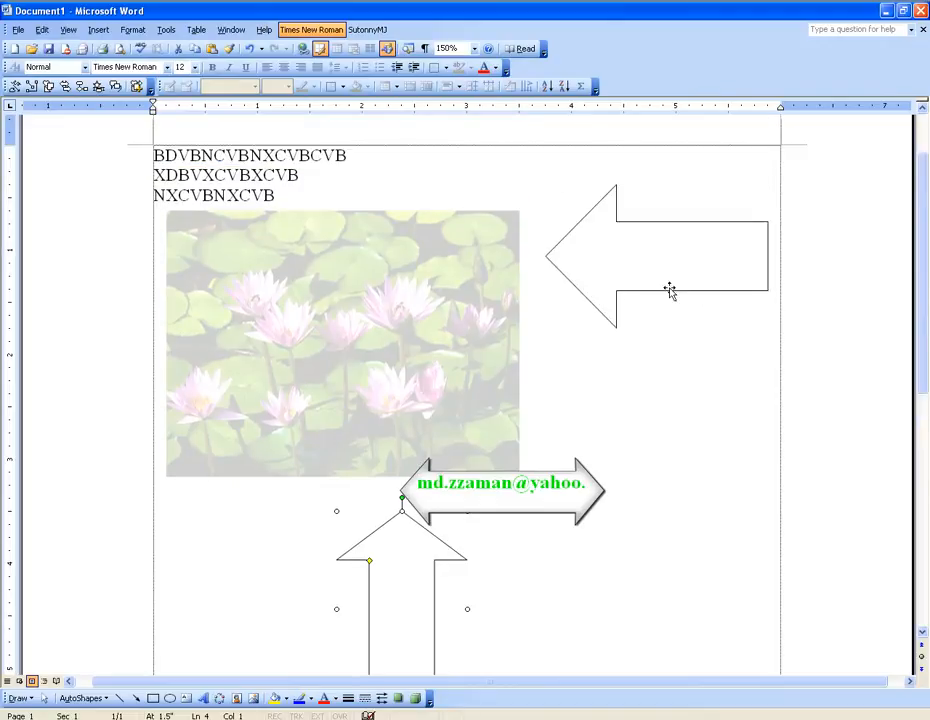
# Step: Add the text ",HJKGHJKH" inside the left block arrow
pyautogui.rightClick(604, 256)
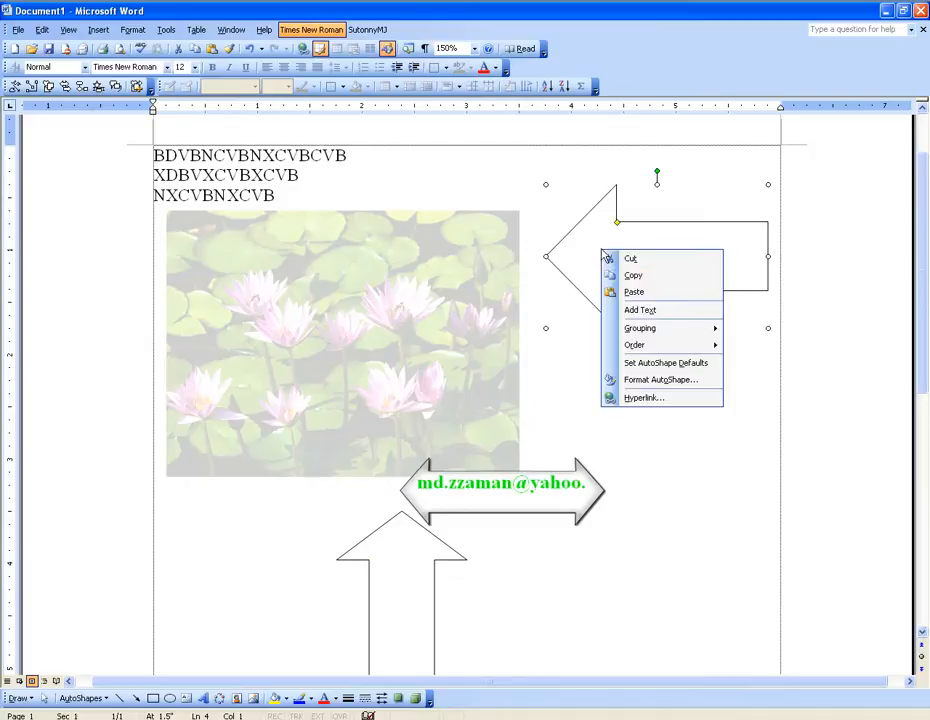
pyautogui.click(652, 311)
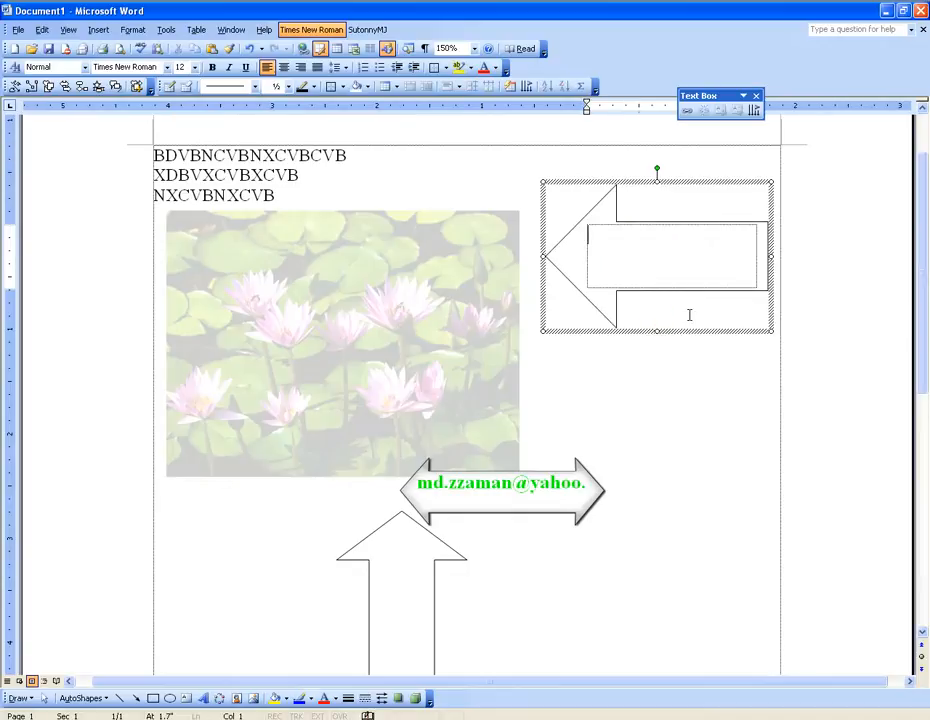
pyautogui.write(',HJKGHJKH')
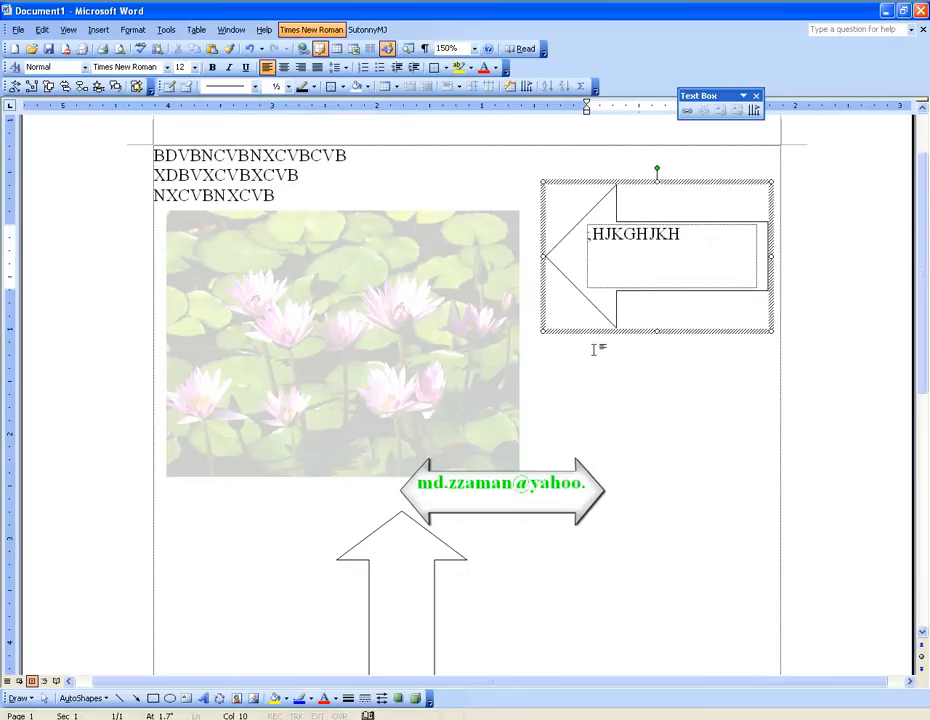
# Step: Add the text "HJFGJHFJDFGJFGJH" inside the up block arrow and leave its text editing
pyautogui.click(420, 595)
pyautogui.rightClick(404, 507)
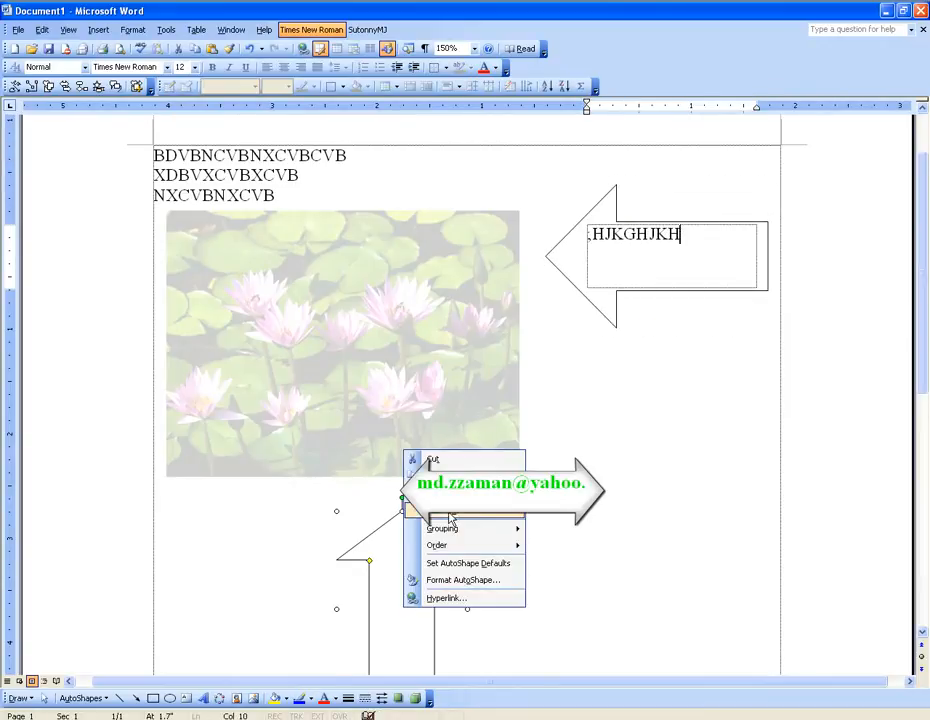
pyautogui.click(456, 521)
pyautogui.write('HJFGJHFJDFGJFGJH')
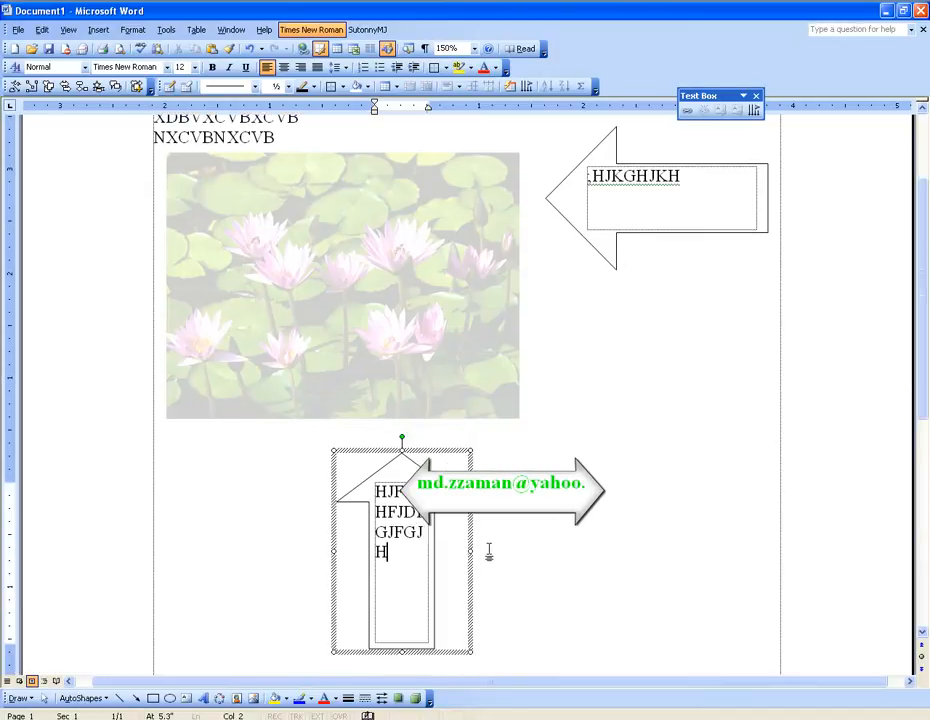
pyautogui.scroll(3, 467, 394)
pyautogui.click(156, 209)
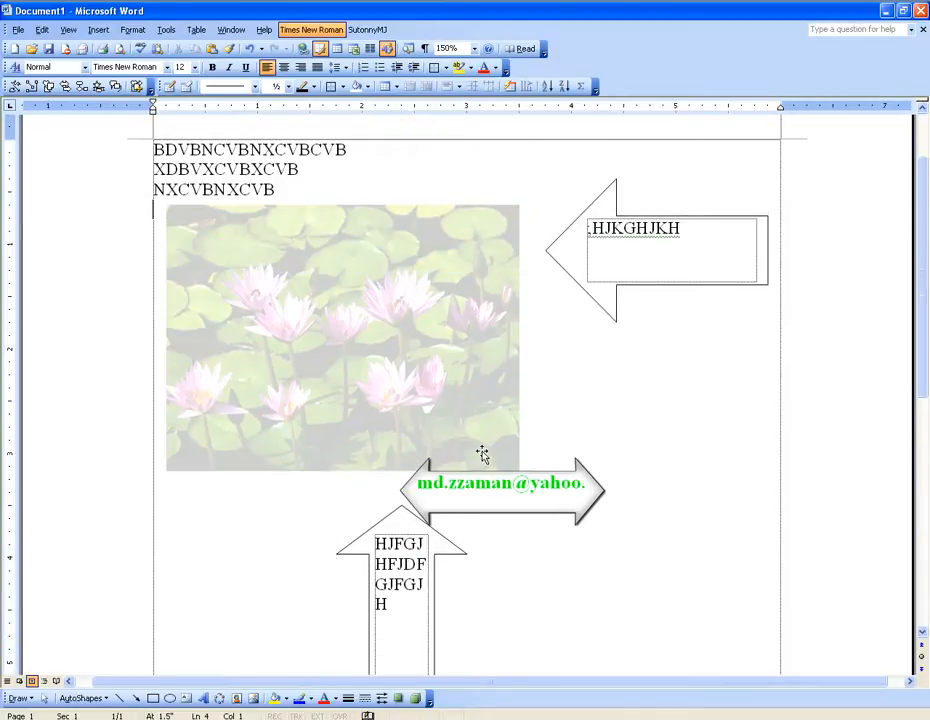
pyautogui.scroll(2, 483, 457)
pyautogui.scroll(-3, 482, 452)
pyautogui.scroll(3, 482, 451)
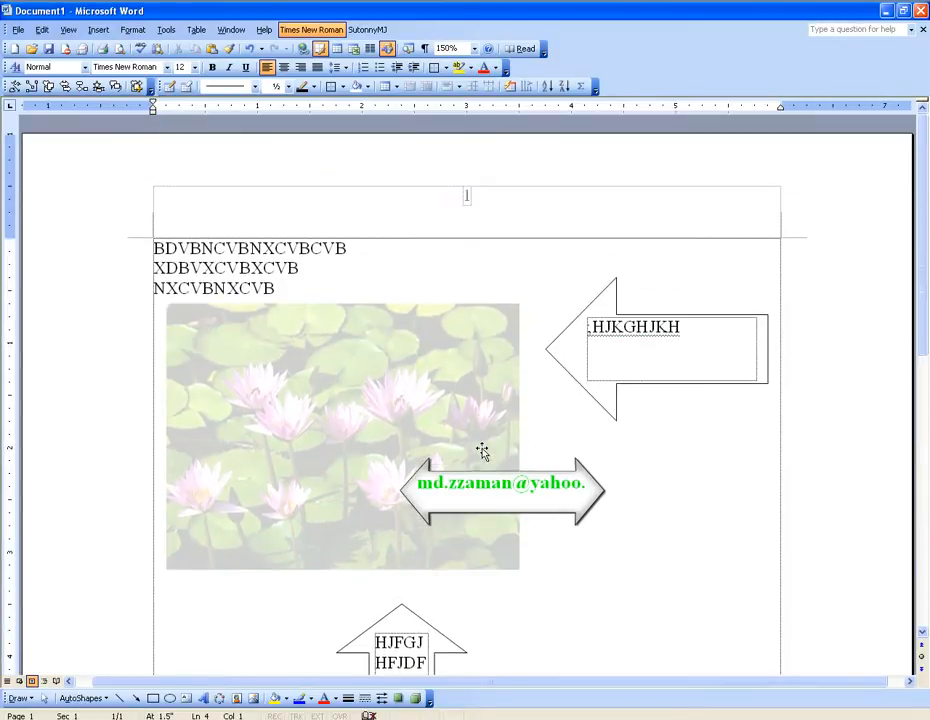
pyautogui.scroll(-1, 482, 452)
# Step: Delete the left arrow, the up arrow and the washed-out water lilies picture from the page
pyautogui.click(598, 349)
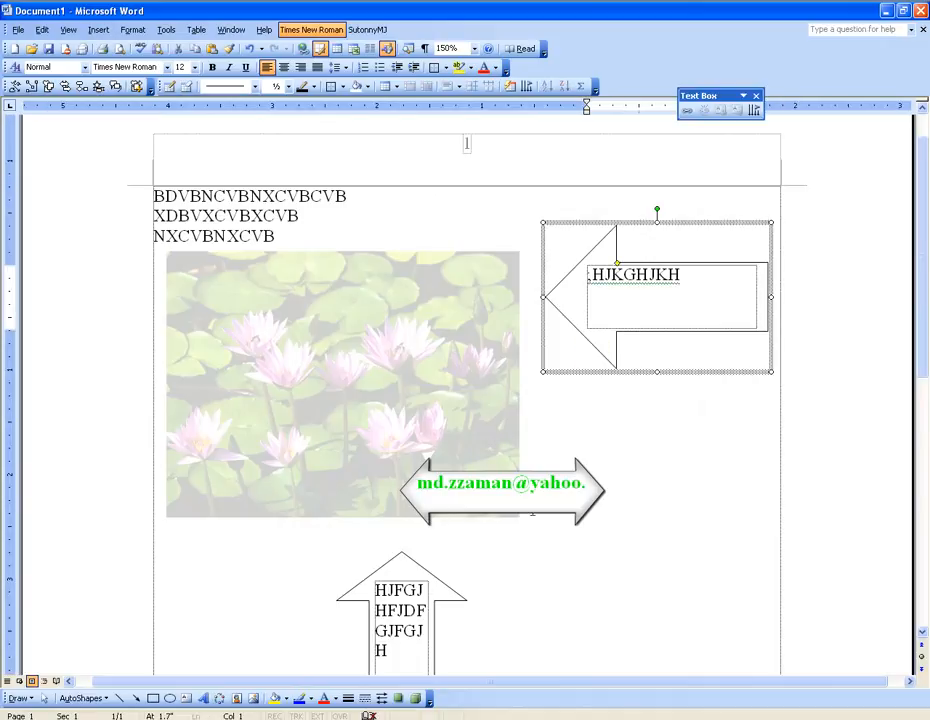
pyautogui.click(420, 631)
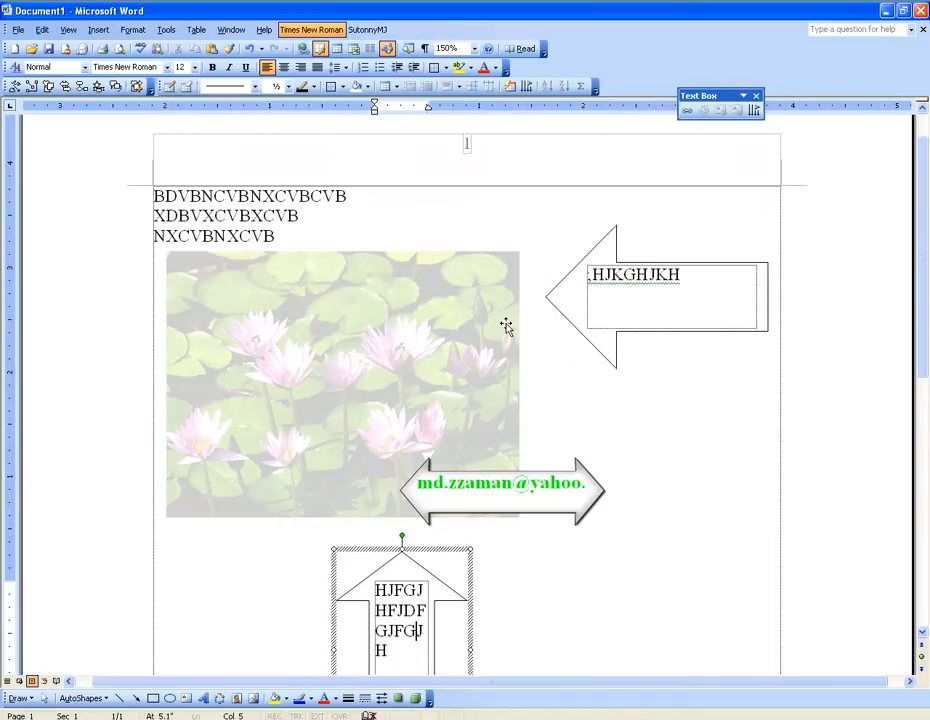
pyautogui.click(635, 274)
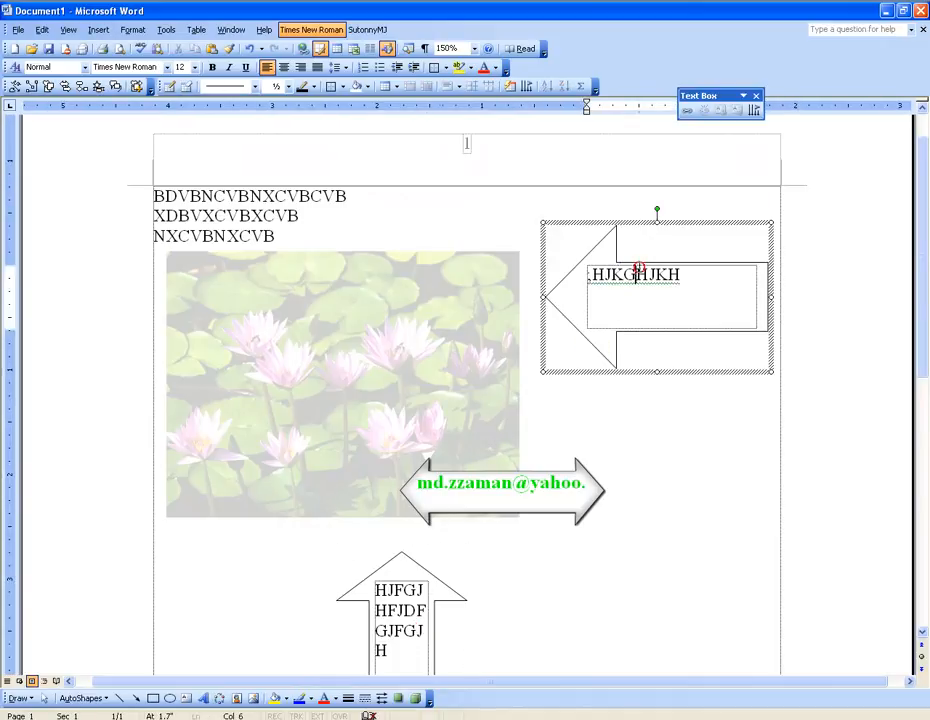
pyautogui.click(566, 225)
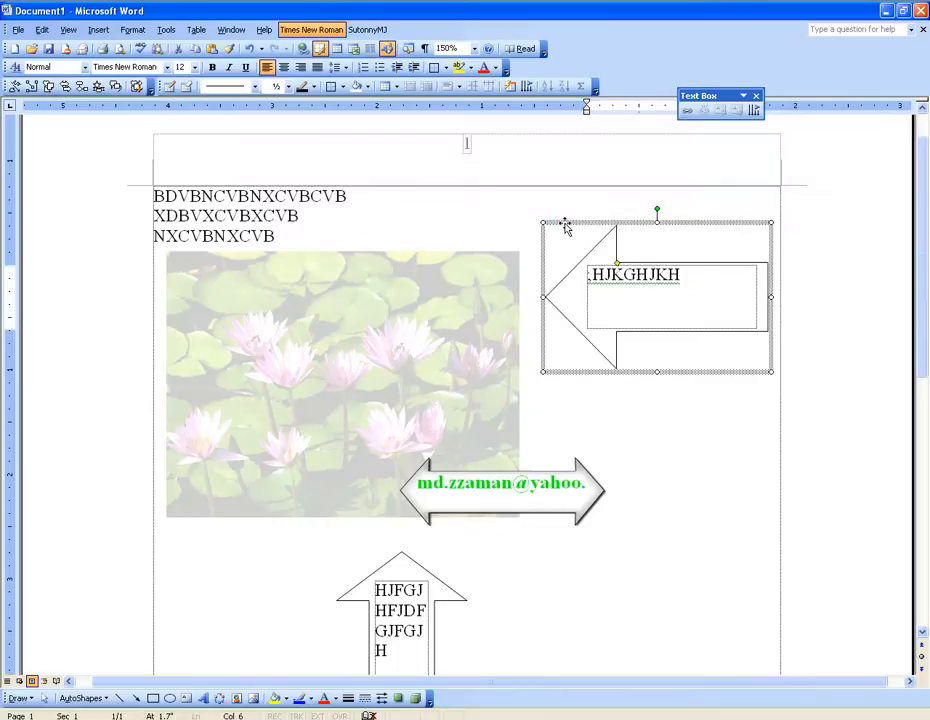
pyautogui.press('Delete')
pyautogui.click(392, 610)
pyautogui.click(438, 555)
pyautogui.press('Delete')
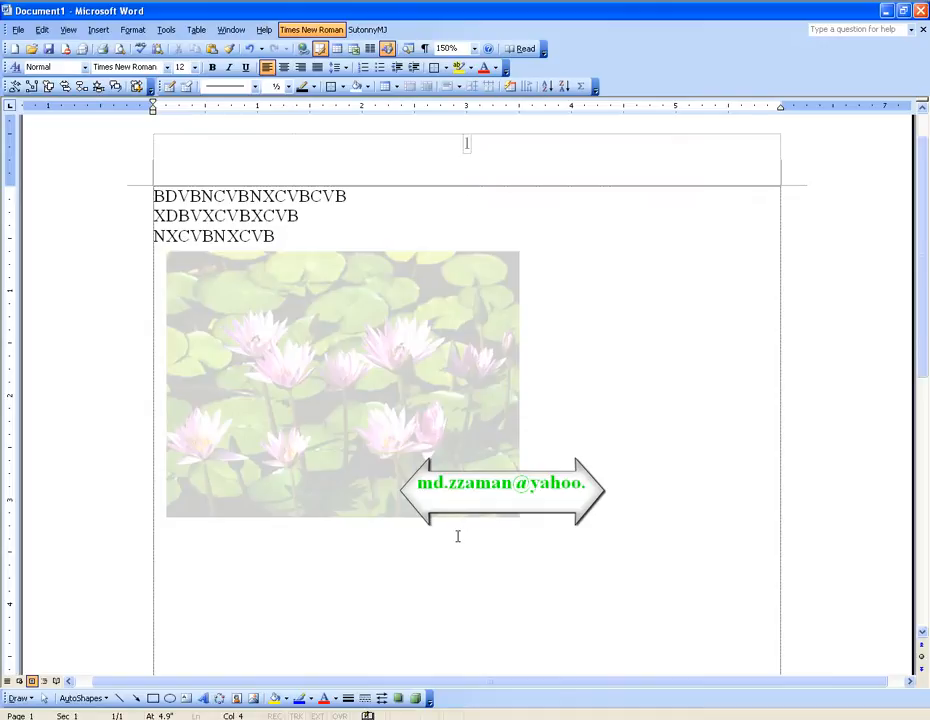
pyautogui.click(347, 356)
pyautogui.press('Delete')
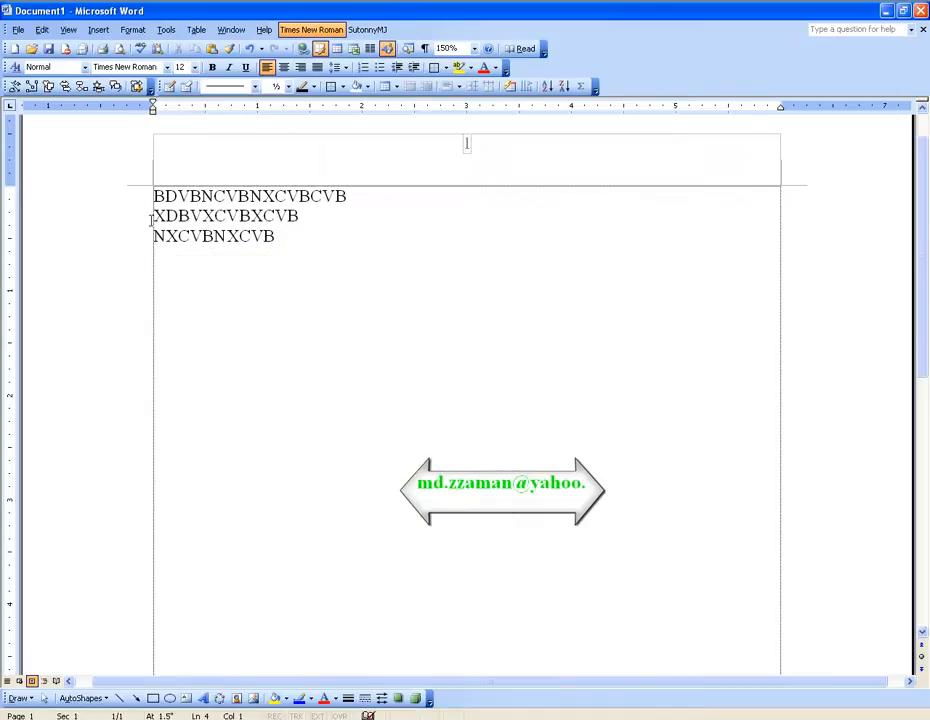
pyautogui.click(98, 30)
pyautogui.click(133, 163)
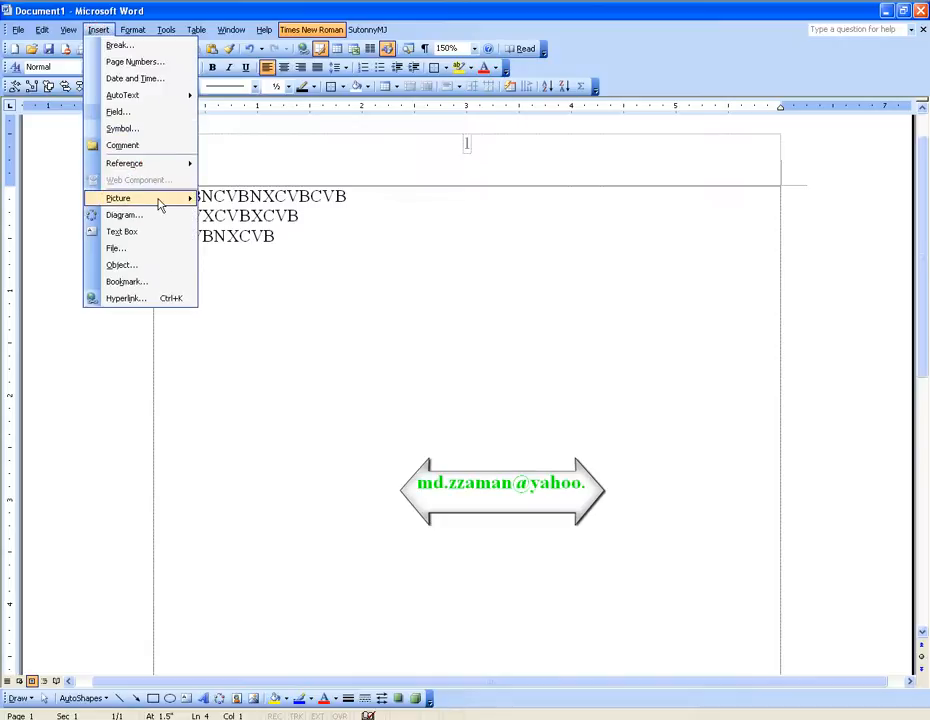
pyautogui.moveTo(158, 204)
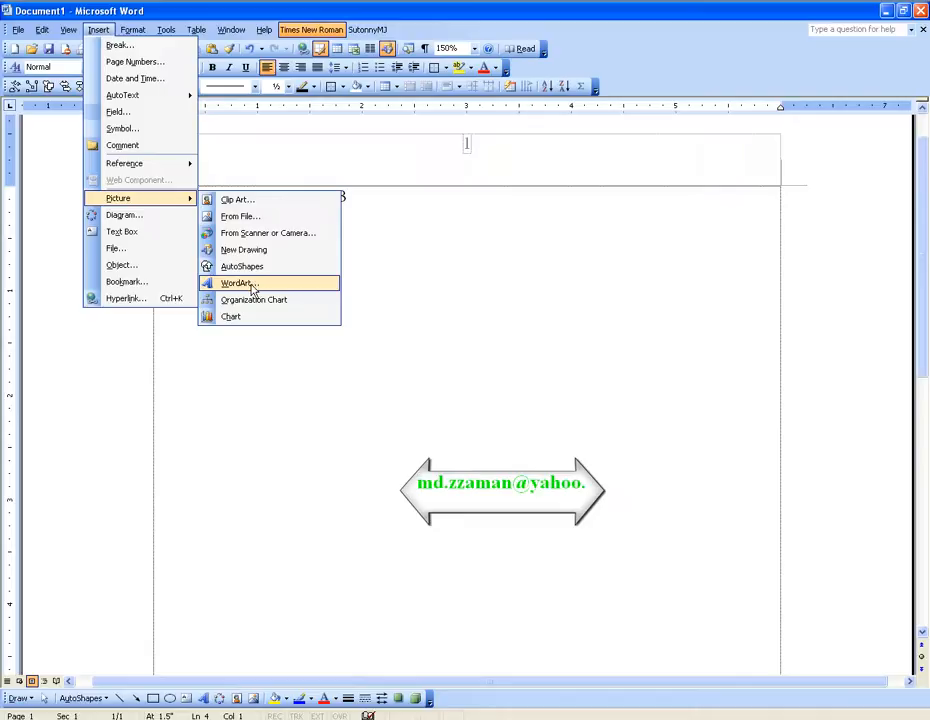
pyautogui.click(401, 282)
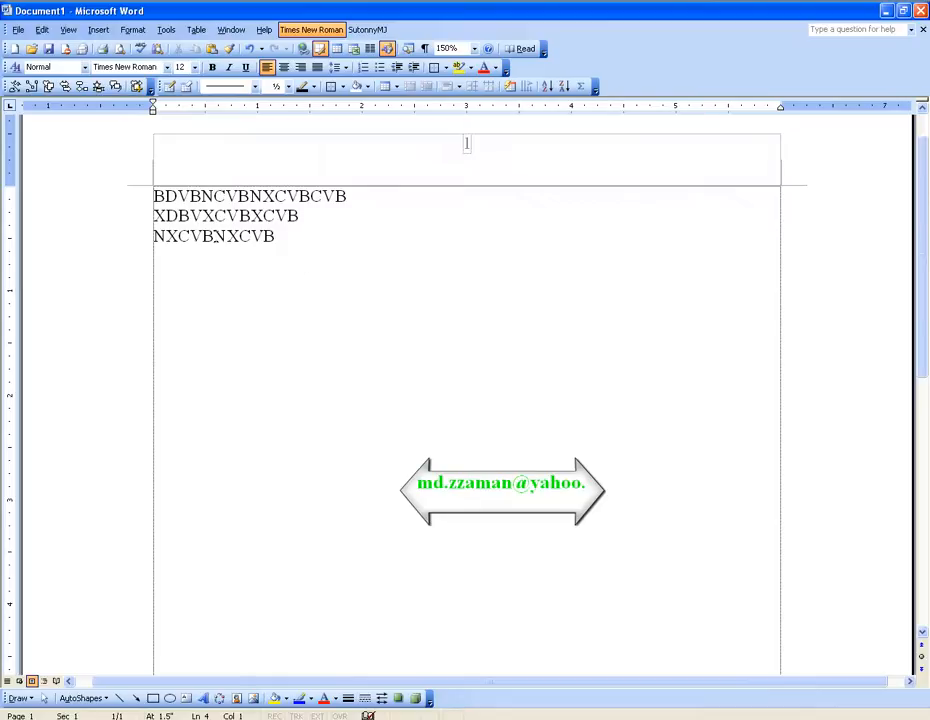
# Step: Turn the last five letters of the third text line, "NXCVB", into WordArt using the rainbow style with the slanted shadow
pyautogui.moveTo(213, 236); pyautogui.dragTo(280, 236)
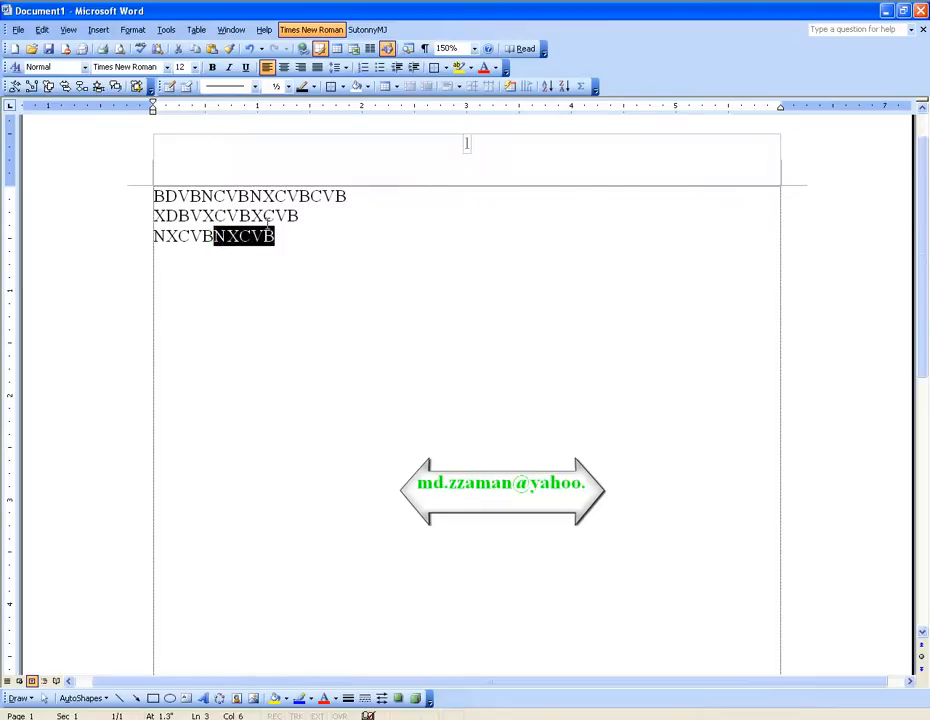
pyautogui.click(97, 30)
pyautogui.click(186, 130)
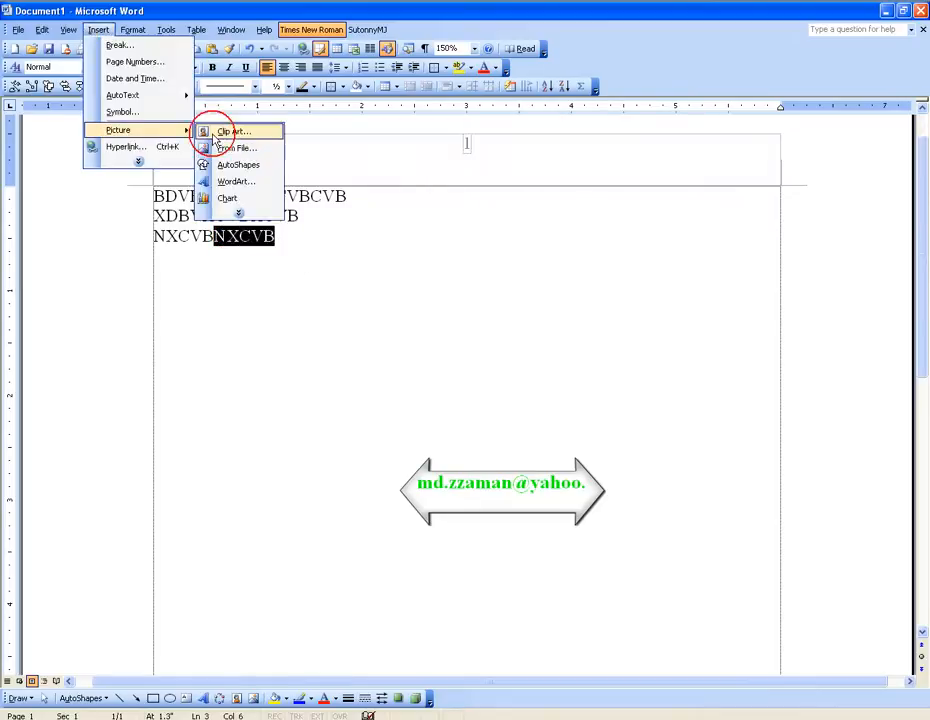
pyautogui.click(254, 184)
pyautogui.moveTo(494, 241); pyautogui.dragTo(620, 193)
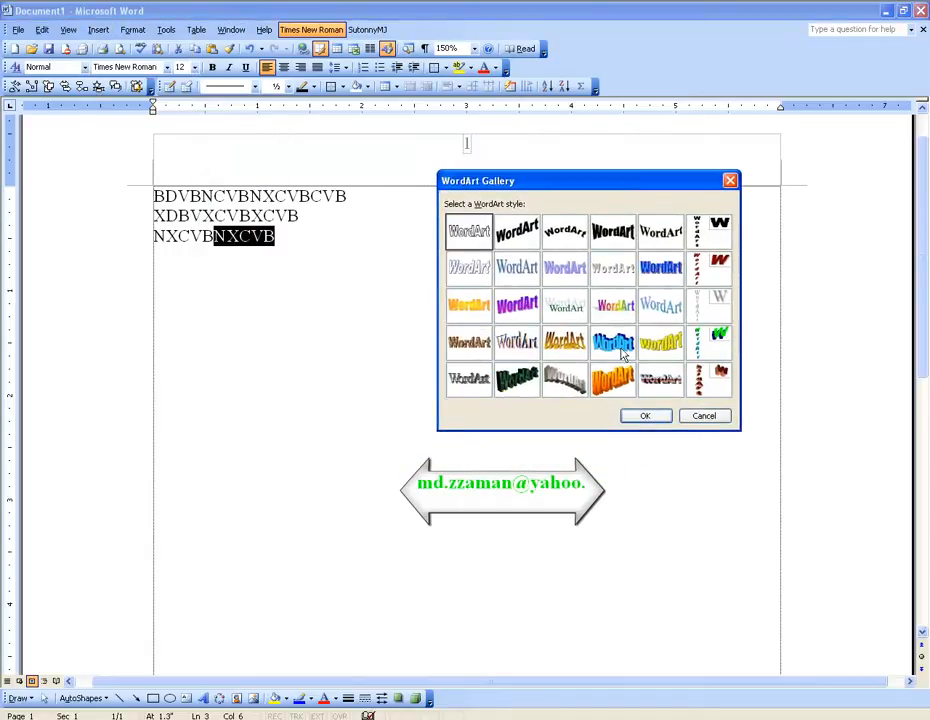
pyautogui.click(613, 305)
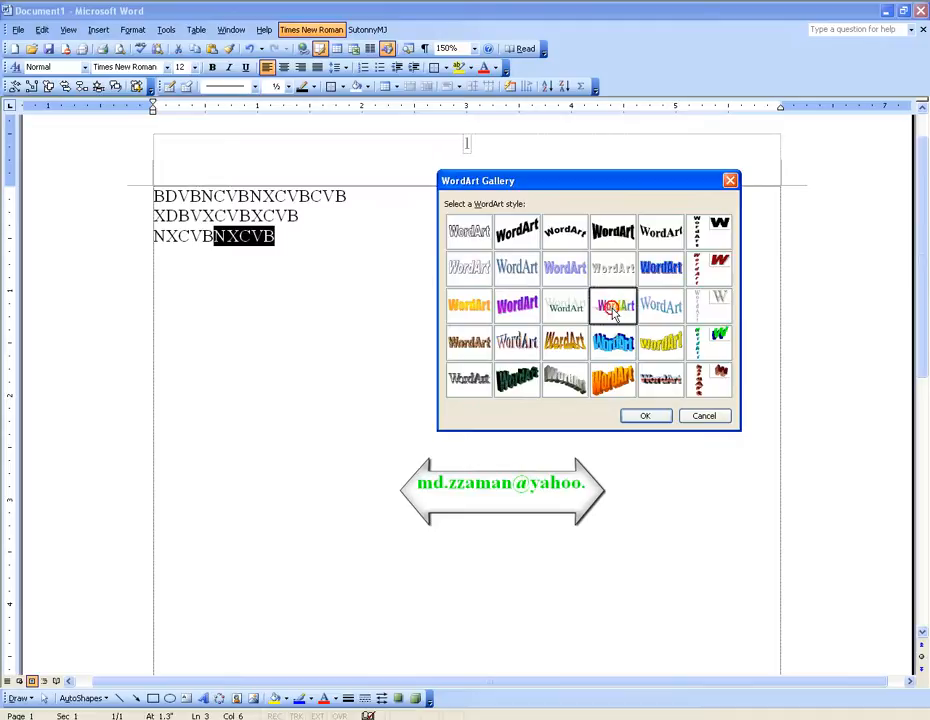
pyautogui.click(649, 418)
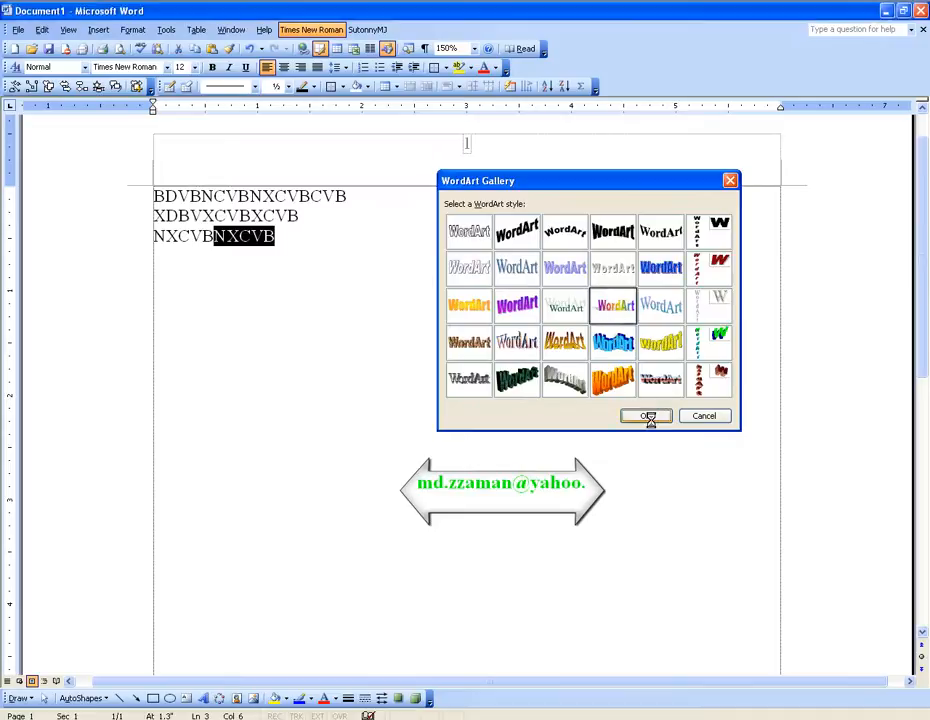
pyautogui.click(548, 454)
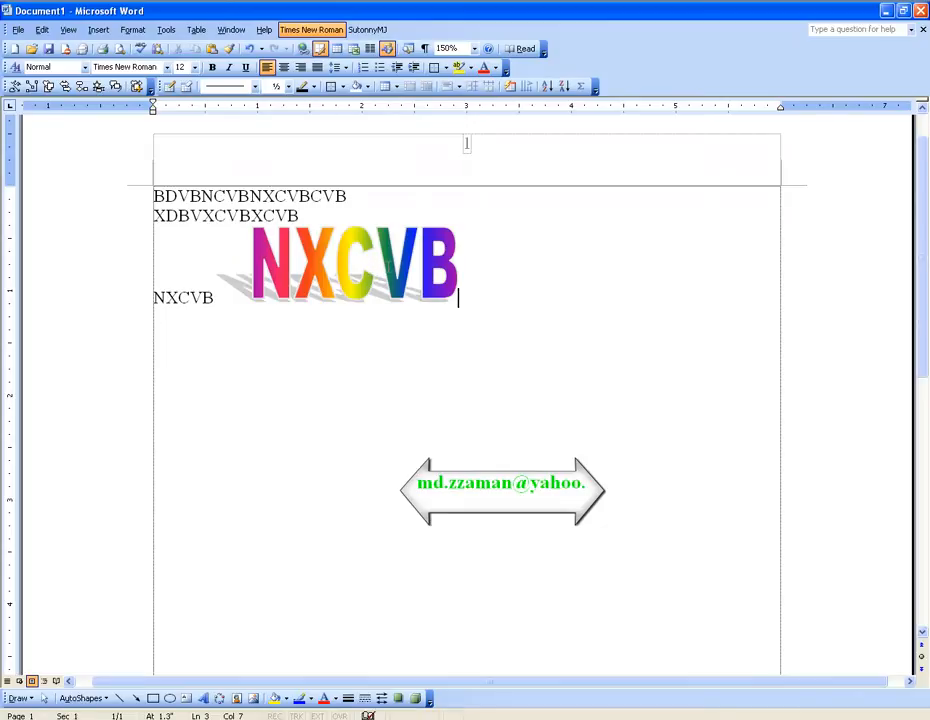
# Step: Select the NXCVB WordArt and dock the WordArt tools above the page beside the table and border tools
pyautogui.click(384, 260)
pyautogui.click(409, 315)
pyautogui.click(380, 281)
pyautogui.moveTo(191, 654); pyautogui.dragTo(575, 242)
pyautogui.click(523, 426)
pyautogui.click(384, 268)
pyautogui.moveTo(664, 240); pyautogui.dragTo(708, 89)
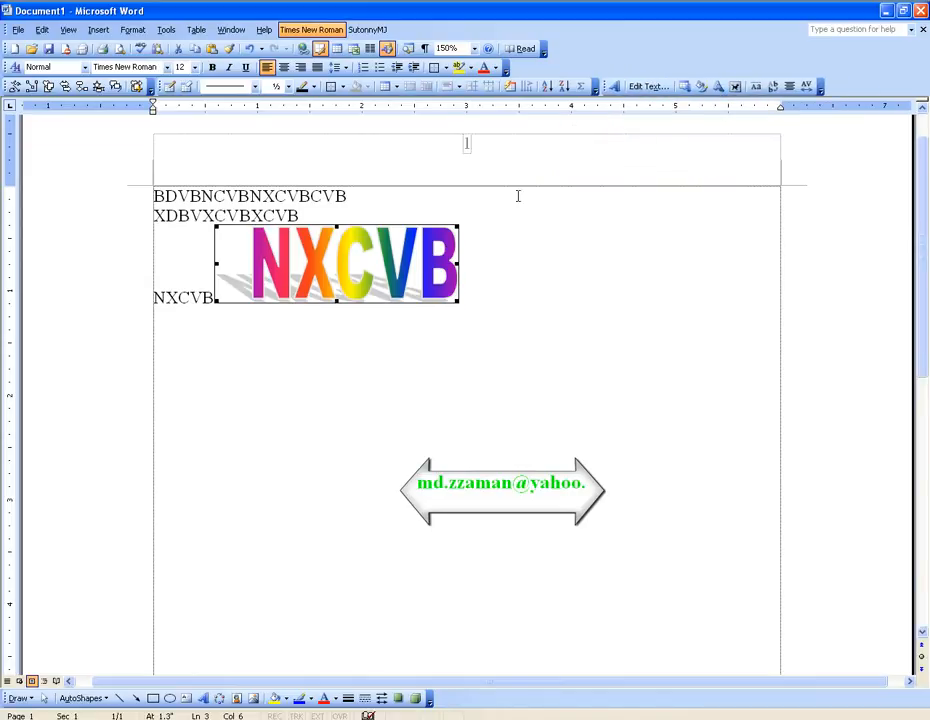
# Step: Move the WordArt over the three text lines using In Front of Text wrapping, and change its wrapping to Behind Text
pyautogui.click(735, 88)
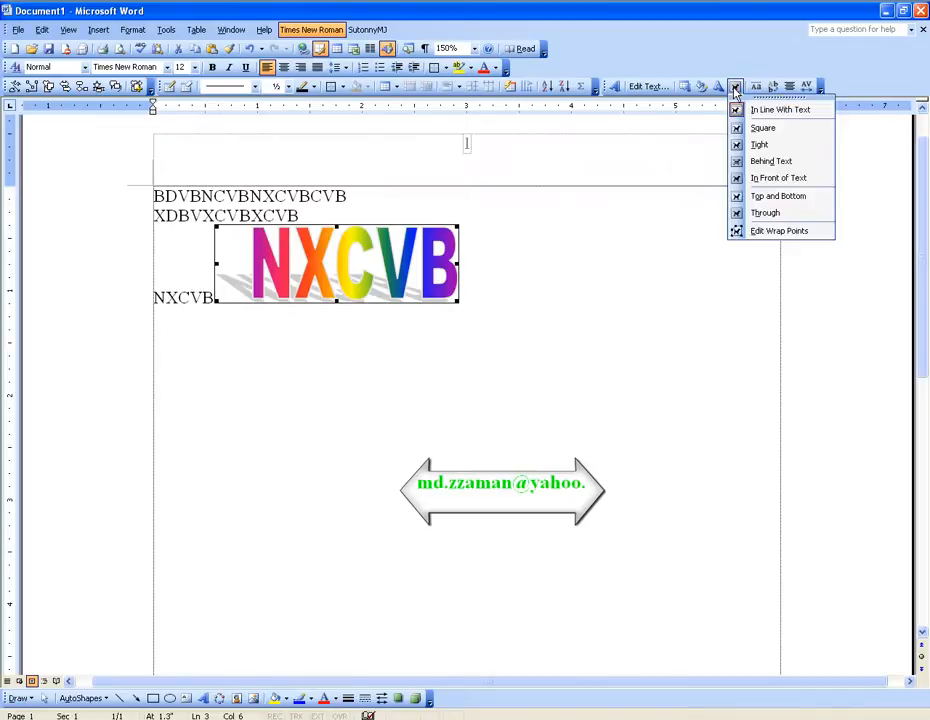
pyautogui.click(765, 178)
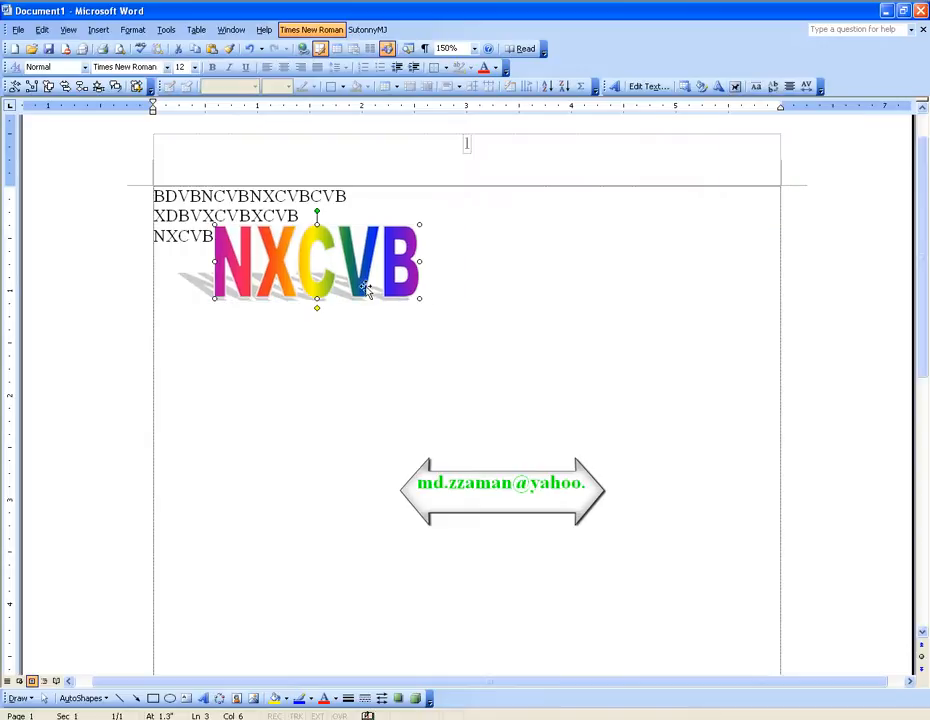
pyautogui.moveTo(342, 265); pyautogui.dragTo(285, 221)
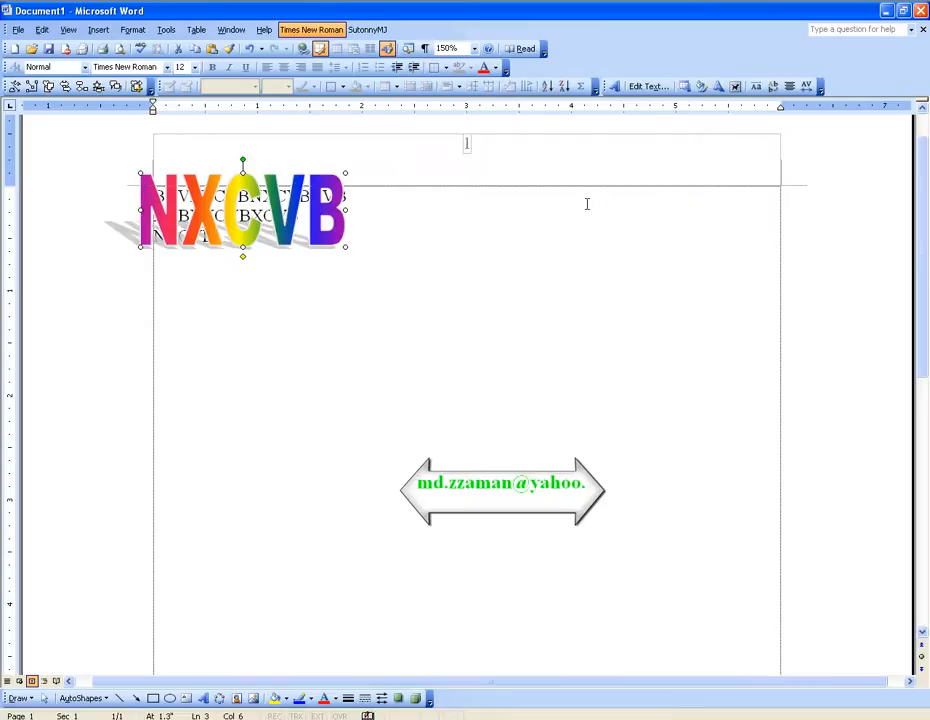
pyautogui.click(735, 86)
pyautogui.click(762, 162)
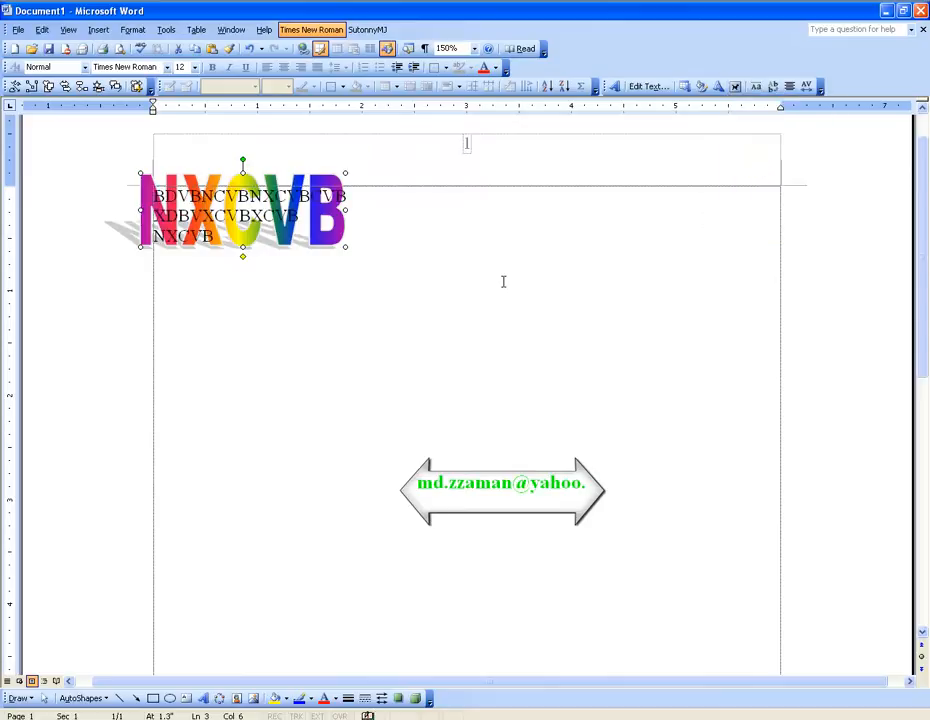
# Step: Move the WordArt below the three text lines and change its text to NXCVBAA
pyautogui.moveTo(326, 244); pyautogui.dragTo(498, 326)
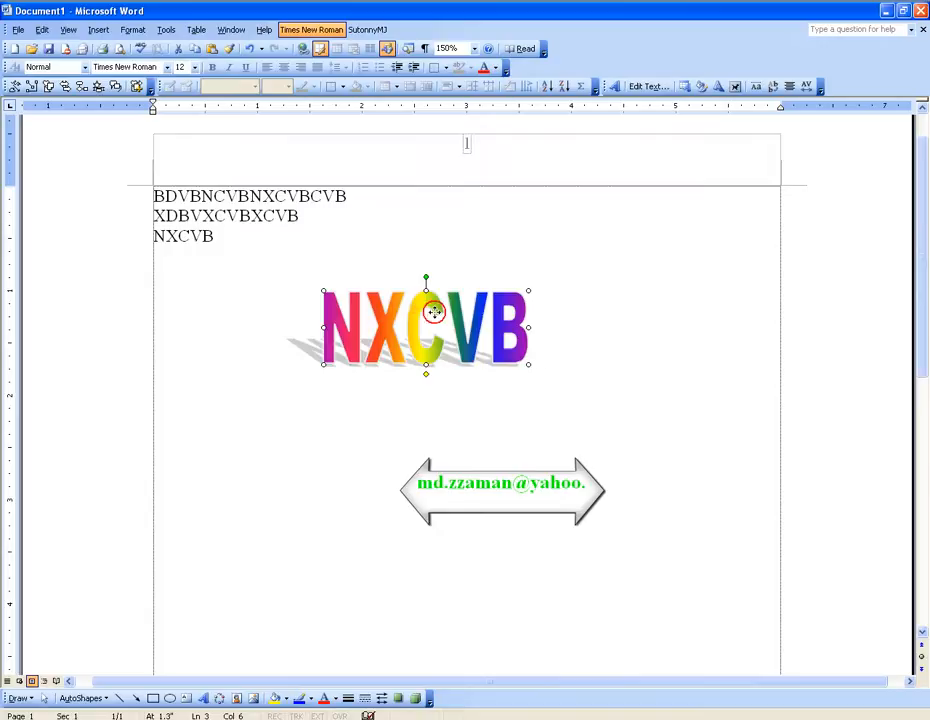
pyautogui.moveTo(425, 311); pyautogui.dragTo(451, 311)
pyautogui.click(646, 87)
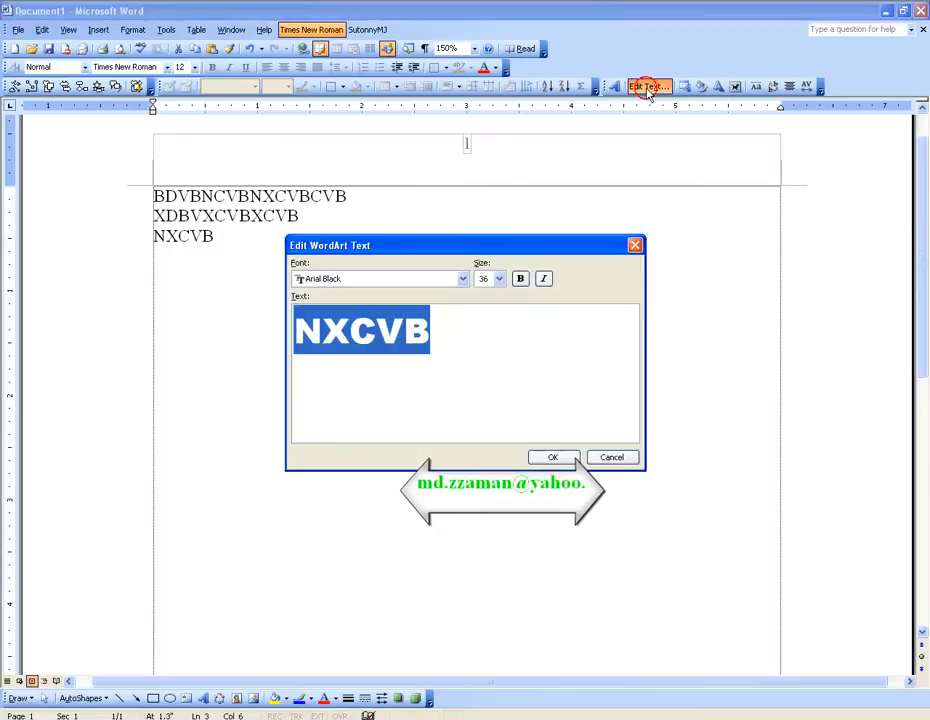
pyautogui.moveTo(448, 252); pyautogui.dragTo(572, 415)
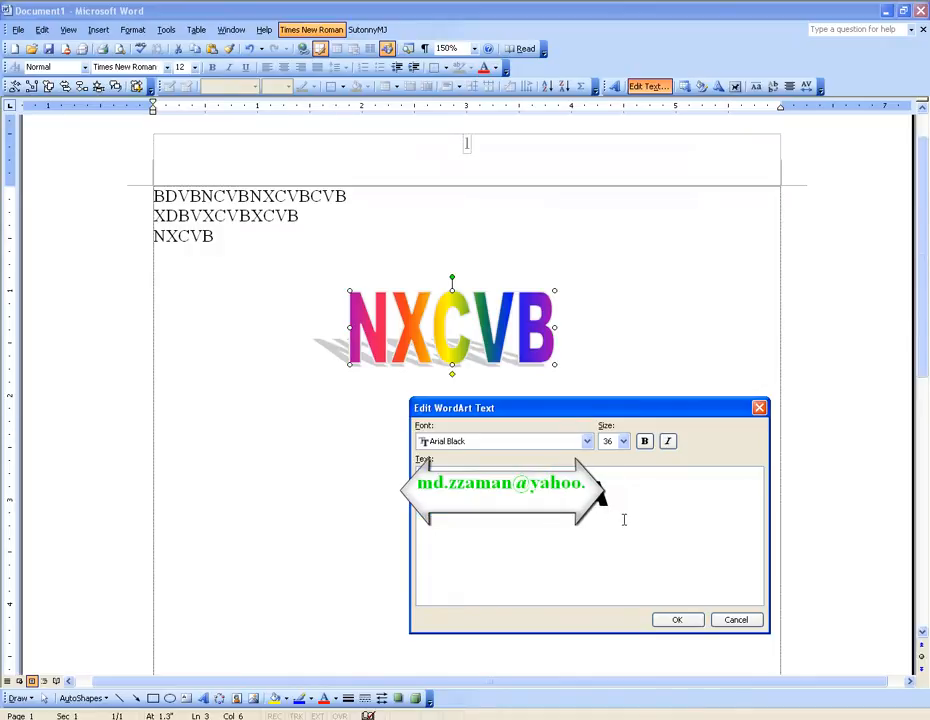
pyautogui.click(677, 619)
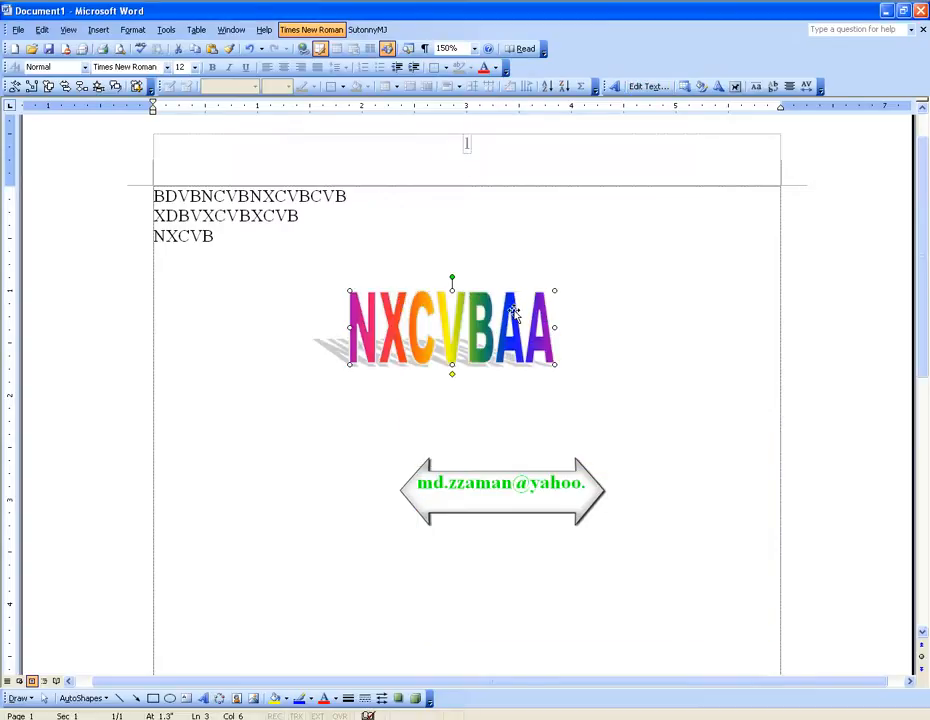
# Step: Widen the NXCVBAA WordArt slightly and restyle it with the orange 3-D slanted gallery style from the last row
pyautogui.moveTo(555, 328); pyautogui.dragTo(598, 328)
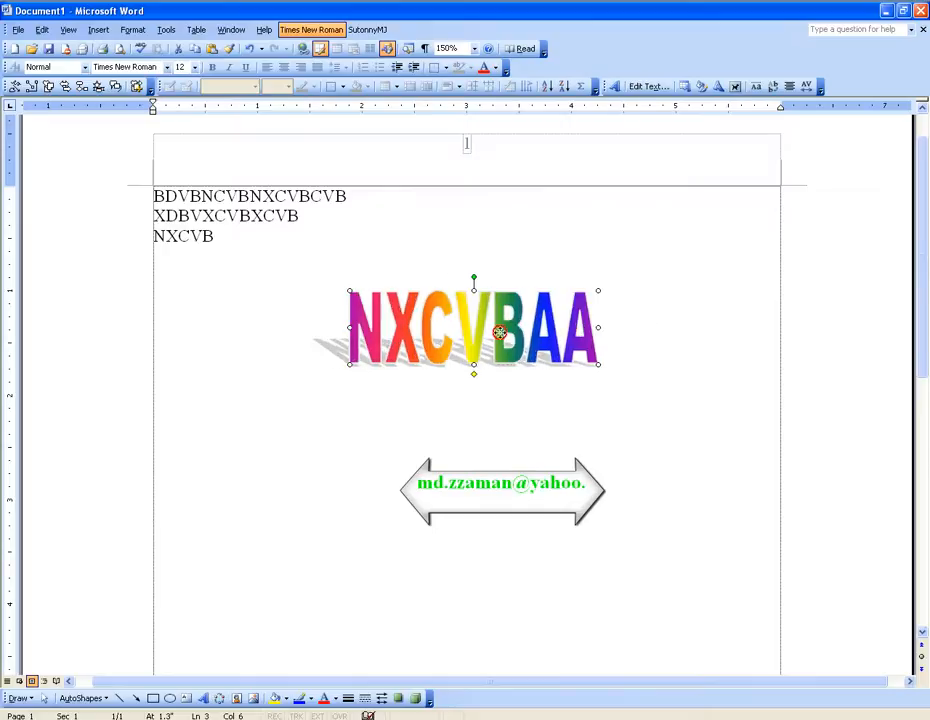
pyautogui.moveTo(512, 330); pyautogui.dragTo(486, 330)
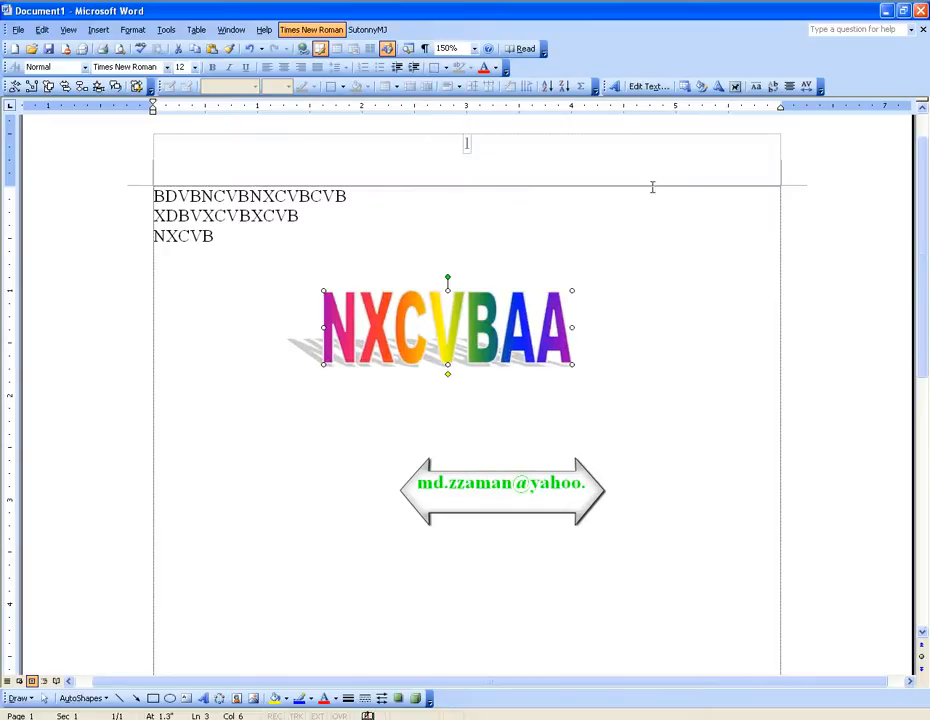
pyautogui.click(686, 88)
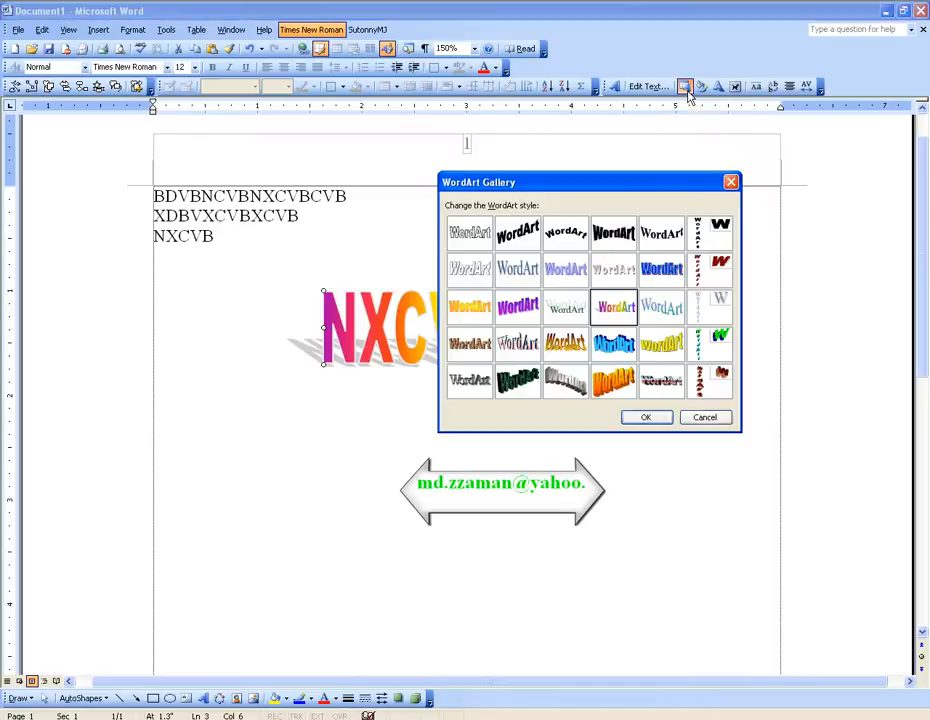
pyautogui.moveTo(615, 181); pyautogui.dragTo(706, 150)
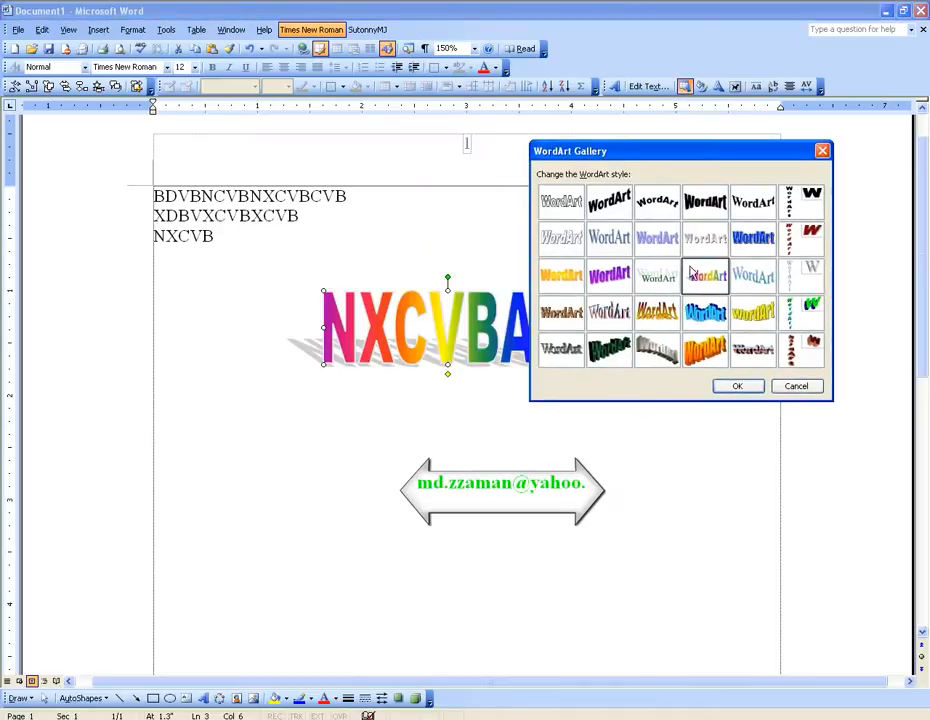
pyautogui.click(702, 355)
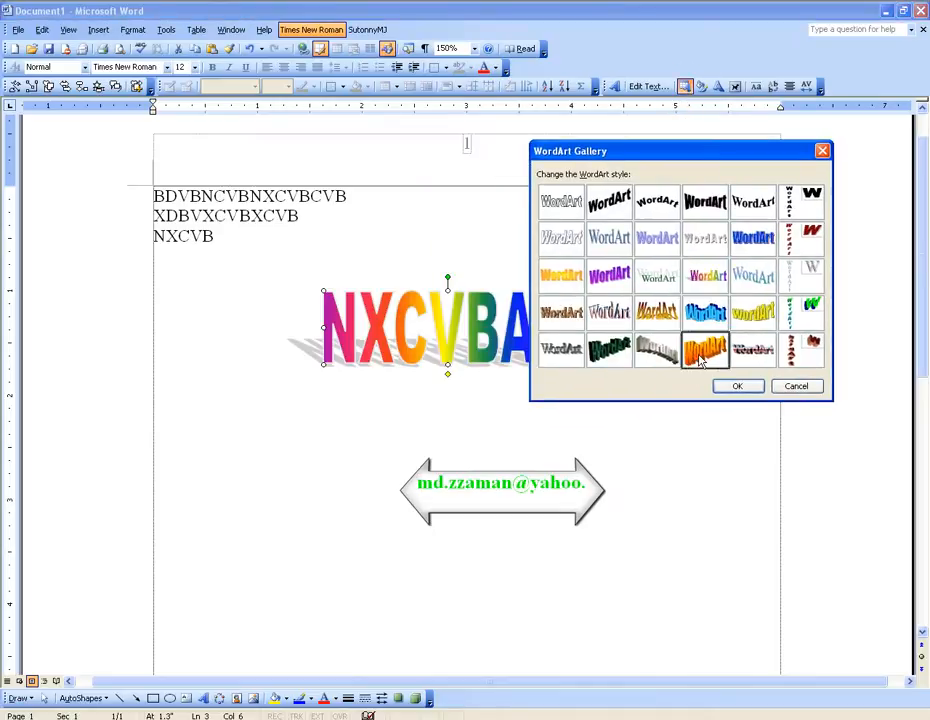
pyautogui.click(738, 387)
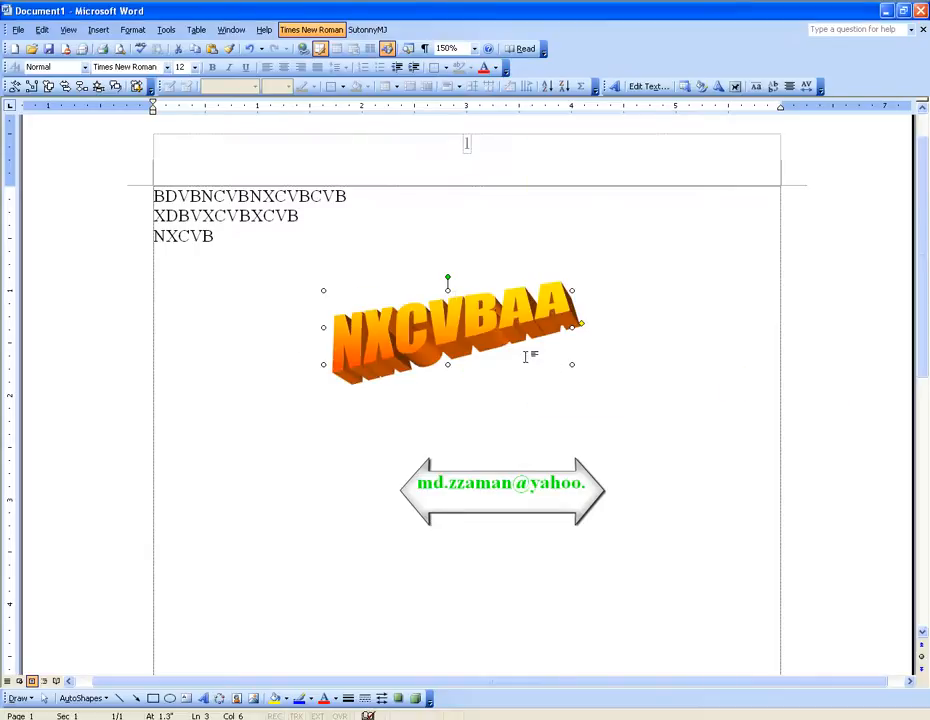
pyautogui.moveTo(488, 324); pyautogui.dragTo(513, 311)
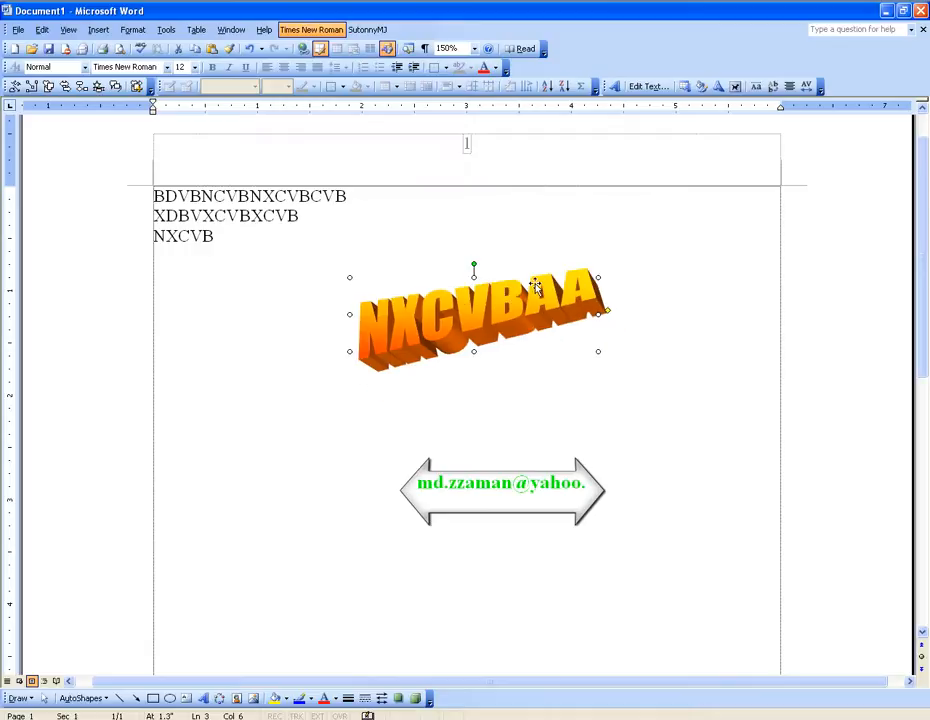
# Step: Try the Arch Up (Curve) and Fade Right shapes on the WordArt, returning it to the arch
pyautogui.click(719, 88)
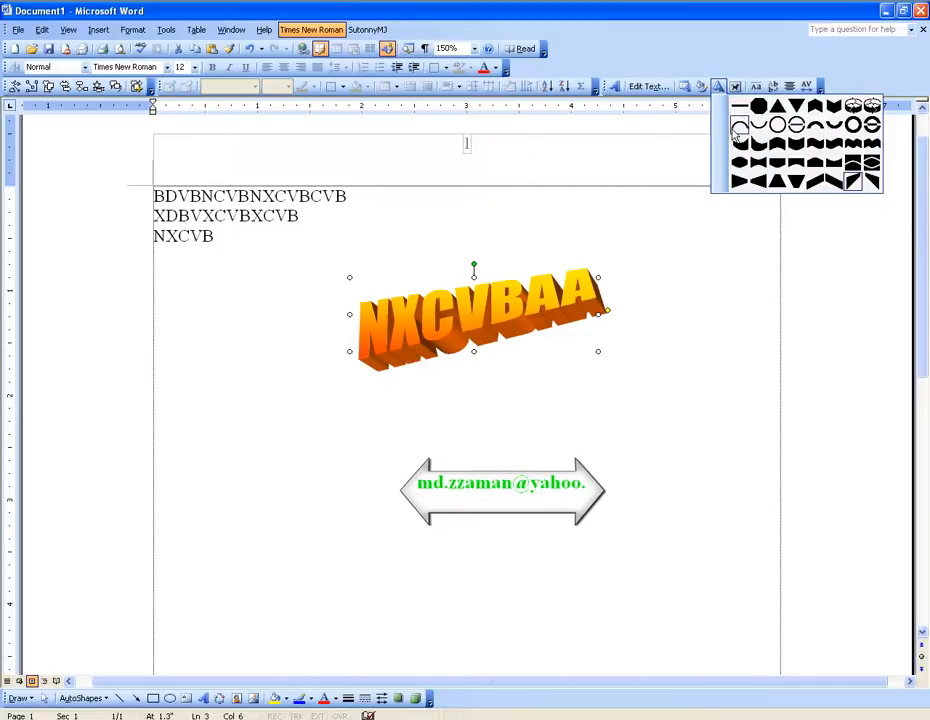
pyautogui.click(741, 128)
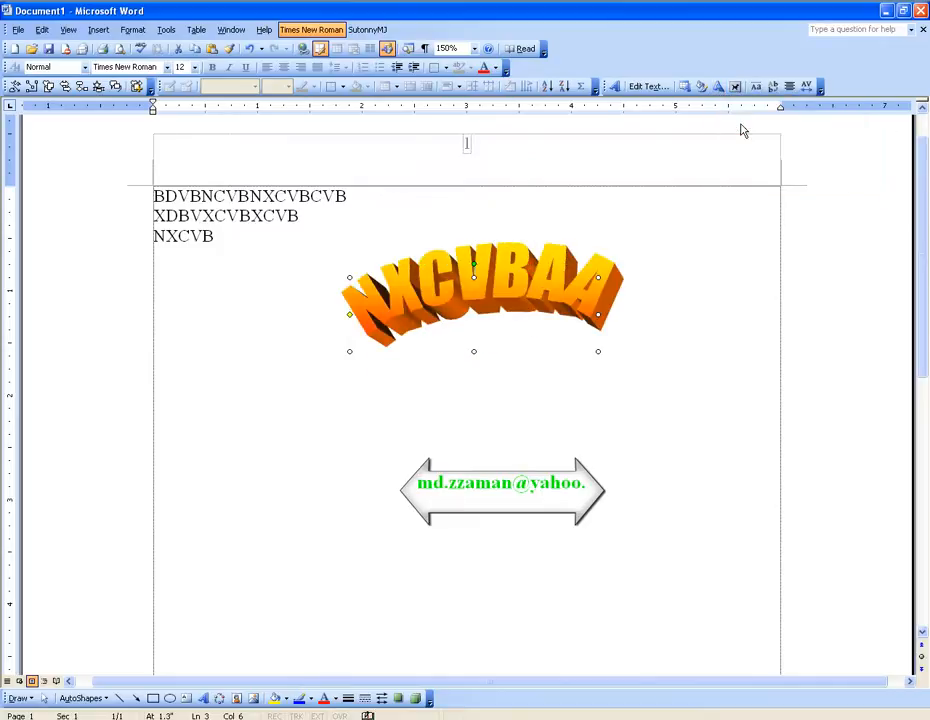
pyautogui.click(719, 88)
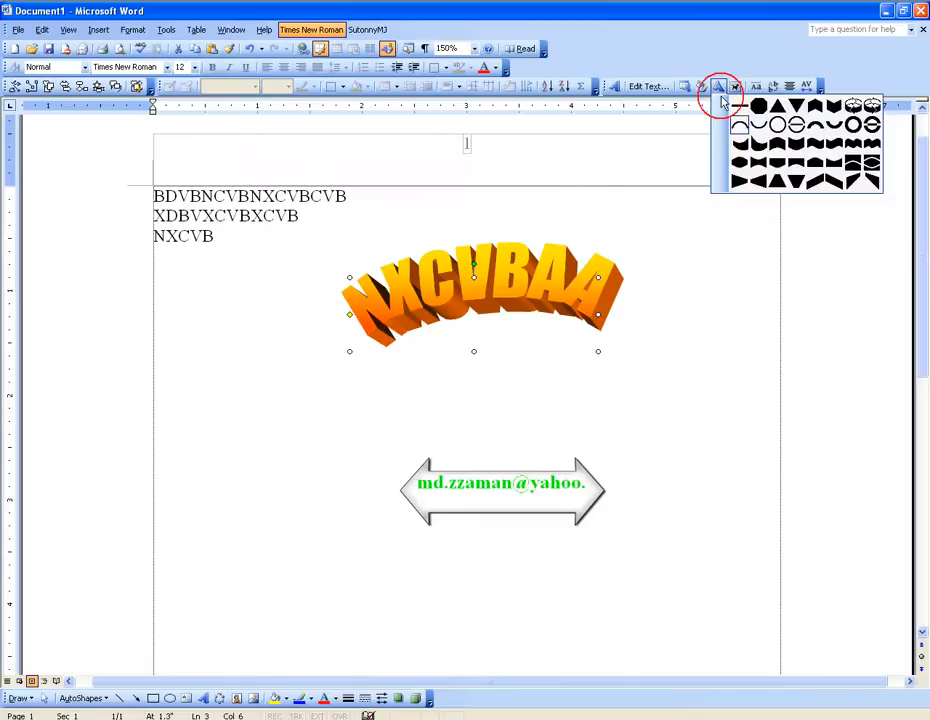
pyautogui.click(745, 185)
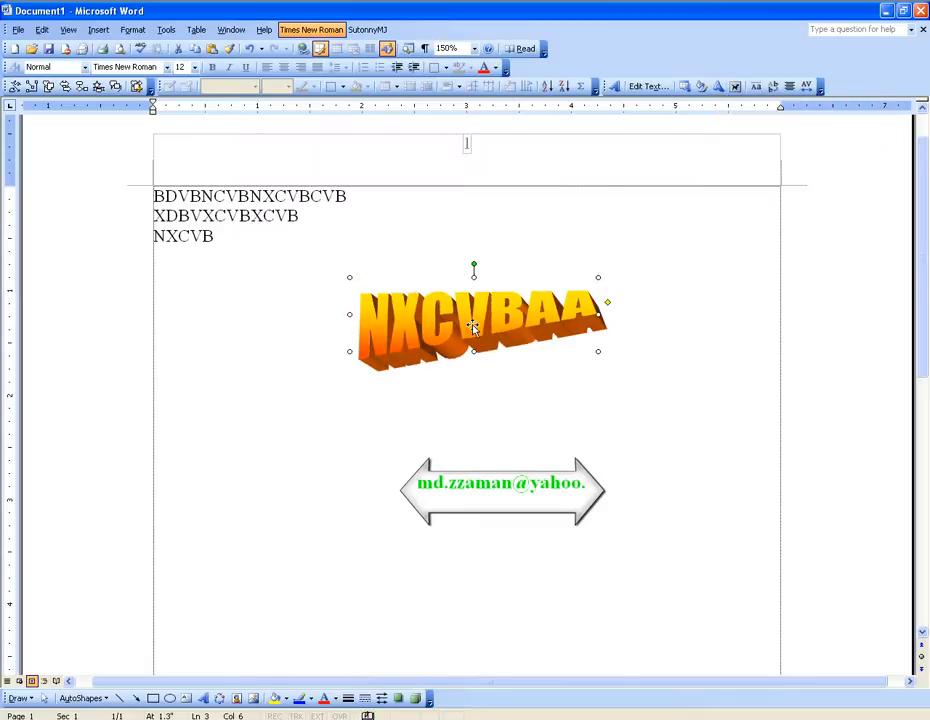
pyautogui.click(719, 88)
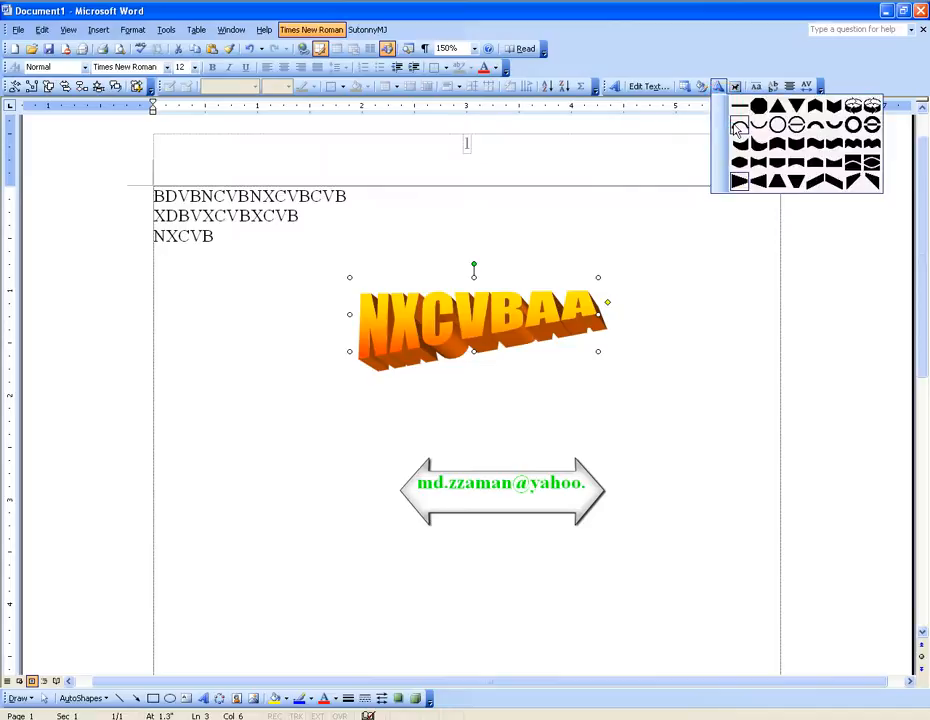
pyautogui.click(837, 128)
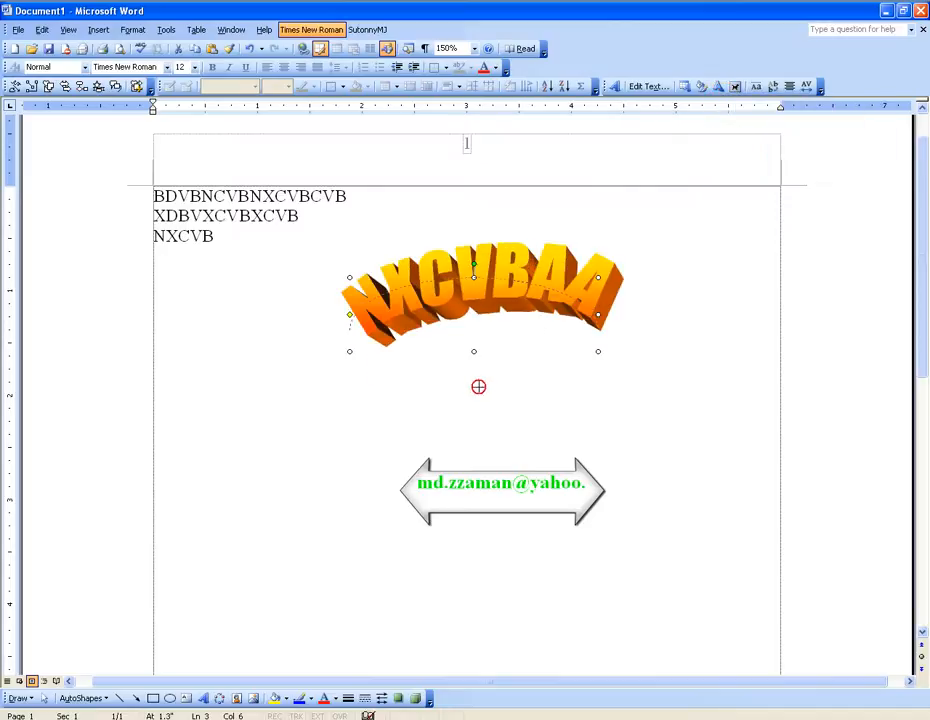
# Step: Make the arched WordArt taller and wider, and apply the Circle (Curve) shape to it
pyautogui.moveTo(477, 356); pyautogui.dragTo(533, 384)
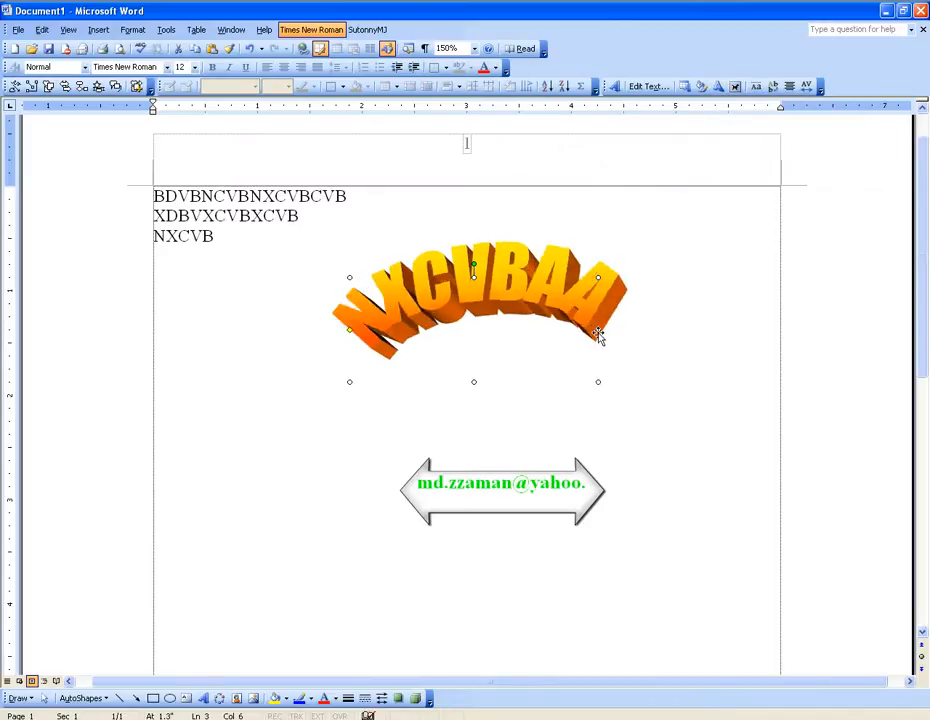
pyautogui.moveTo(600, 332); pyautogui.dragTo(650, 332)
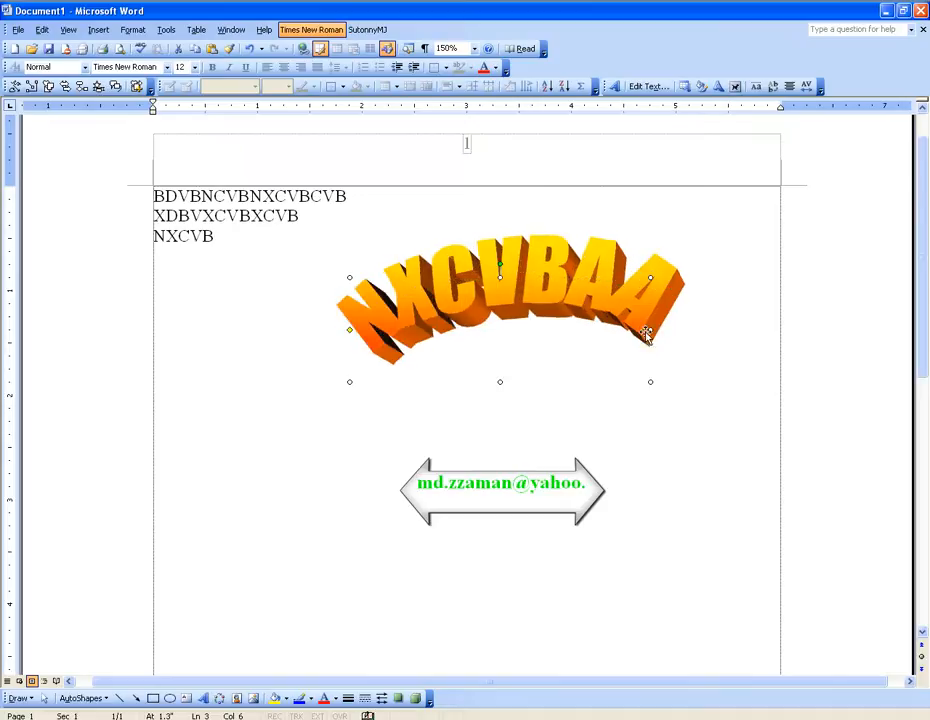
pyautogui.click(718, 88)
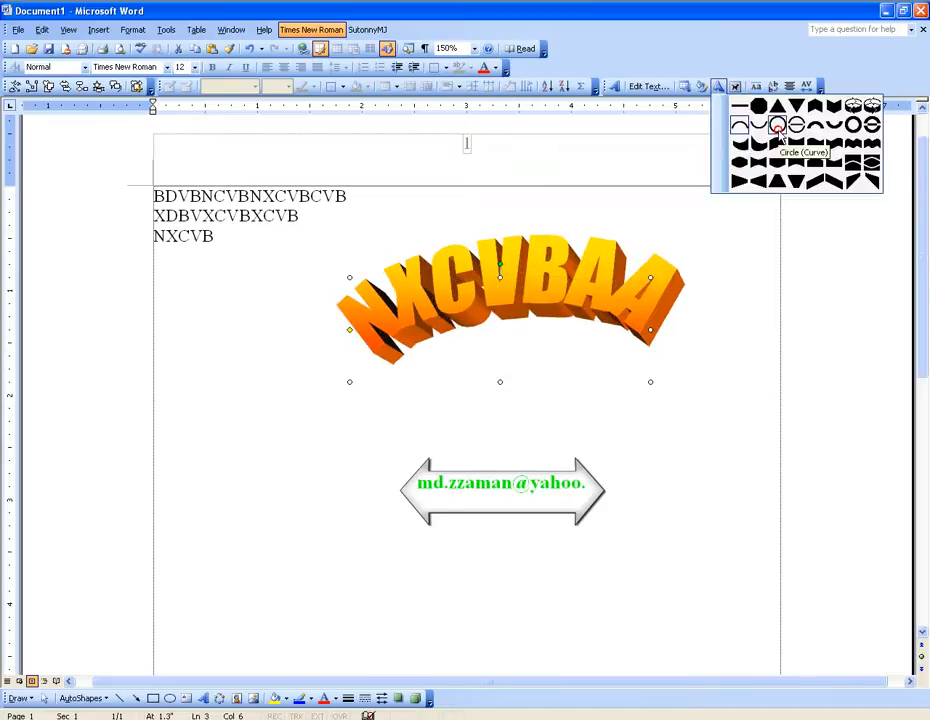
pyautogui.click(780, 132)
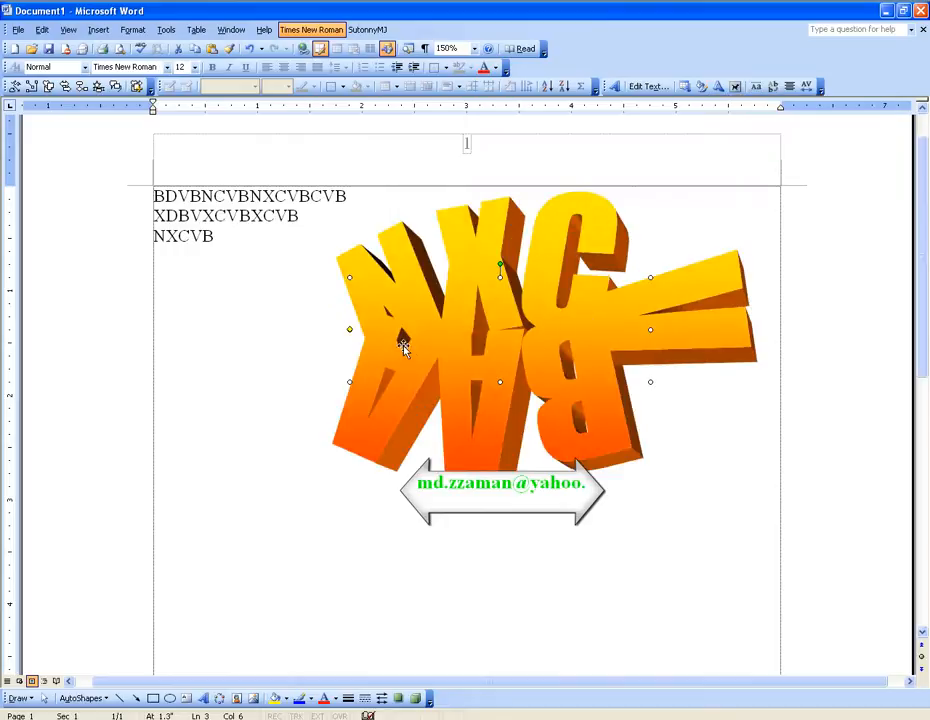
# Step: Set the WordArt's shape to Plain Text and move it up beside the three text lines
pyautogui.click(718, 88)
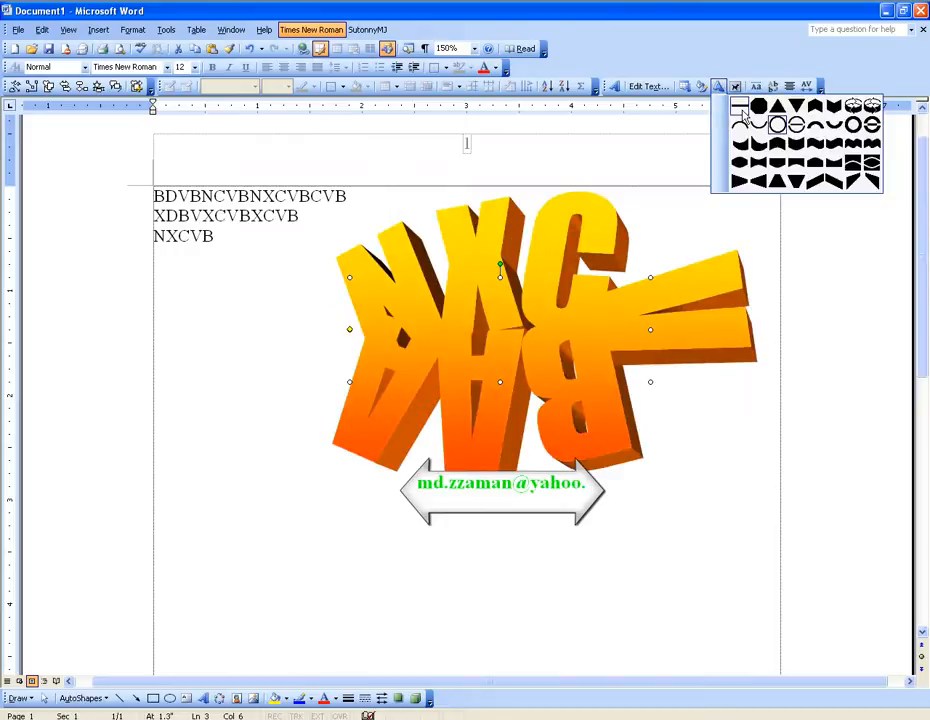
pyautogui.click(741, 113)
pyautogui.moveTo(492, 328); pyautogui.dragTo(470, 343)
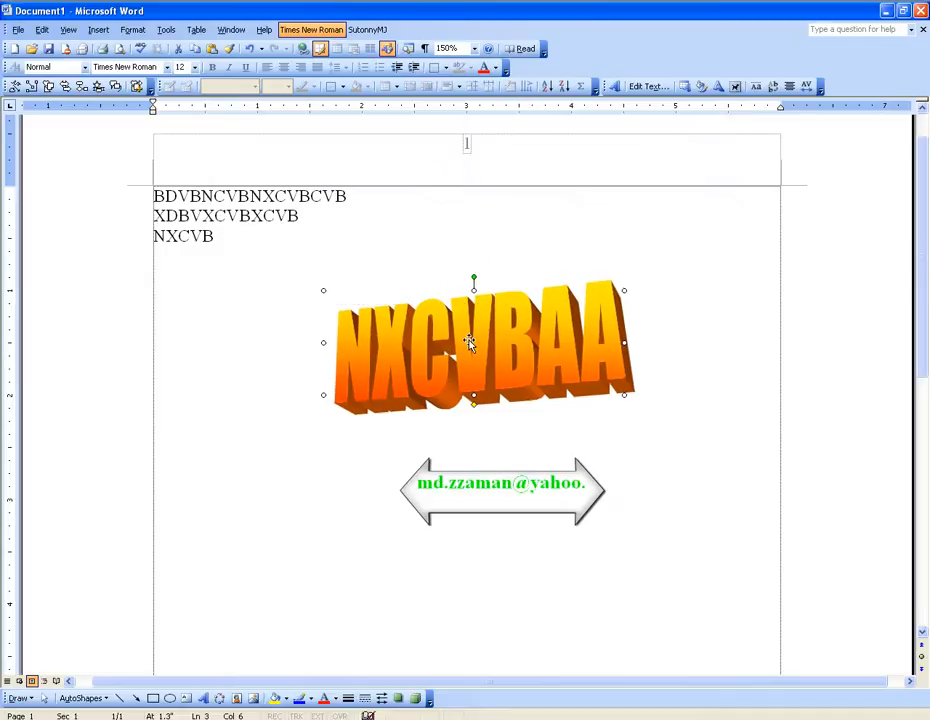
pyautogui.moveTo(470, 343); pyautogui.dragTo(522, 239)
# Step: Insert an organization chart in the empty area below the WordArt, starting at line 13
pyautogui.click(165, 444)
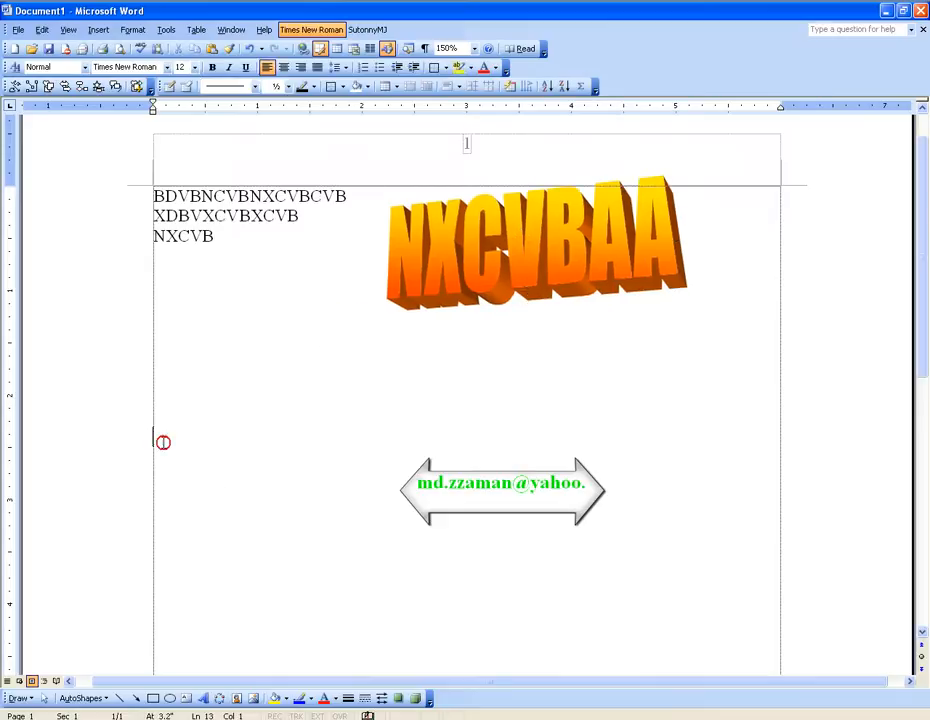
pyautogui.click(92, 30)
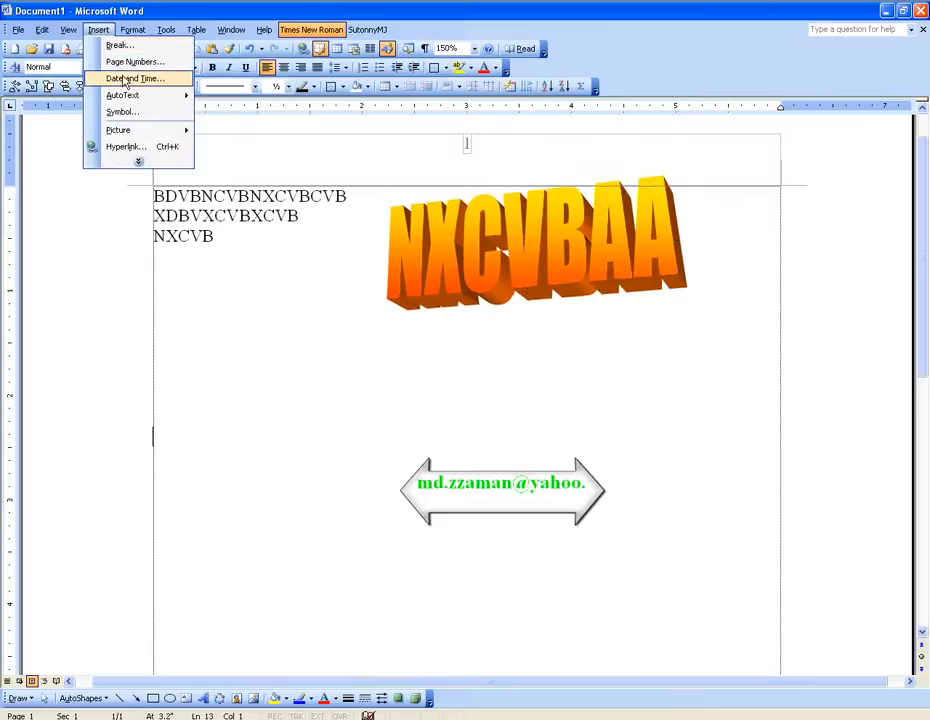
pyautogui.moveTo(172, 130)
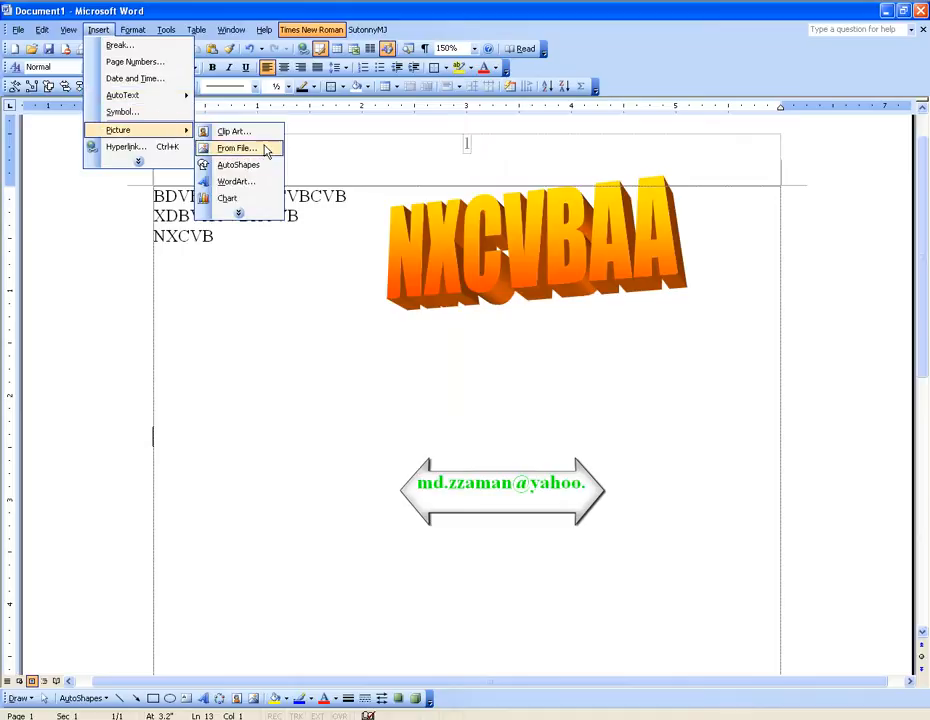
pyautogui.click(250, 214)
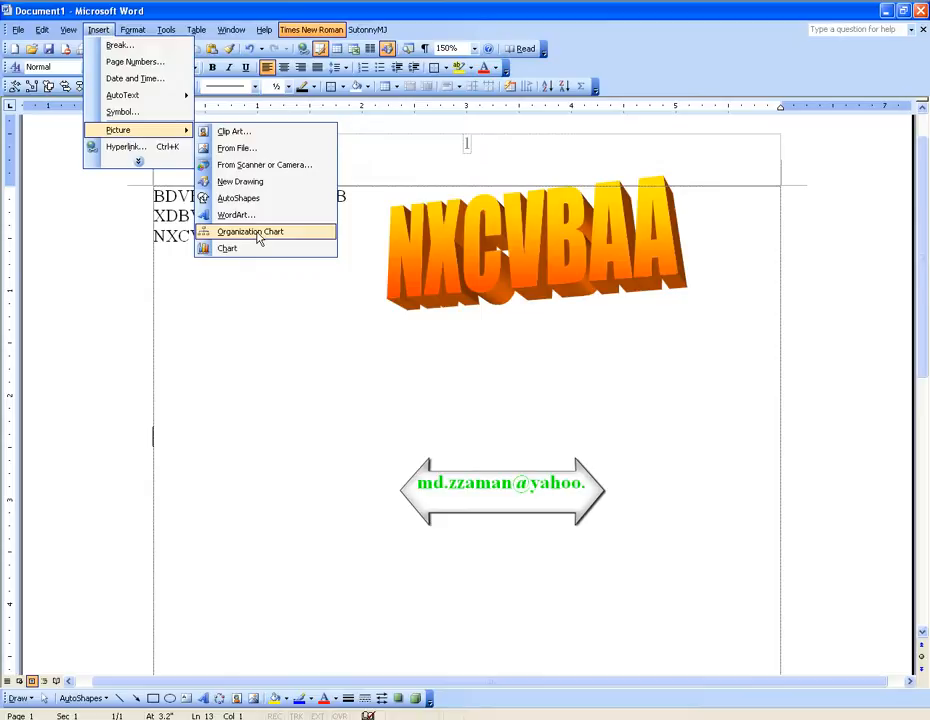
pyautogui.click(256, 232)
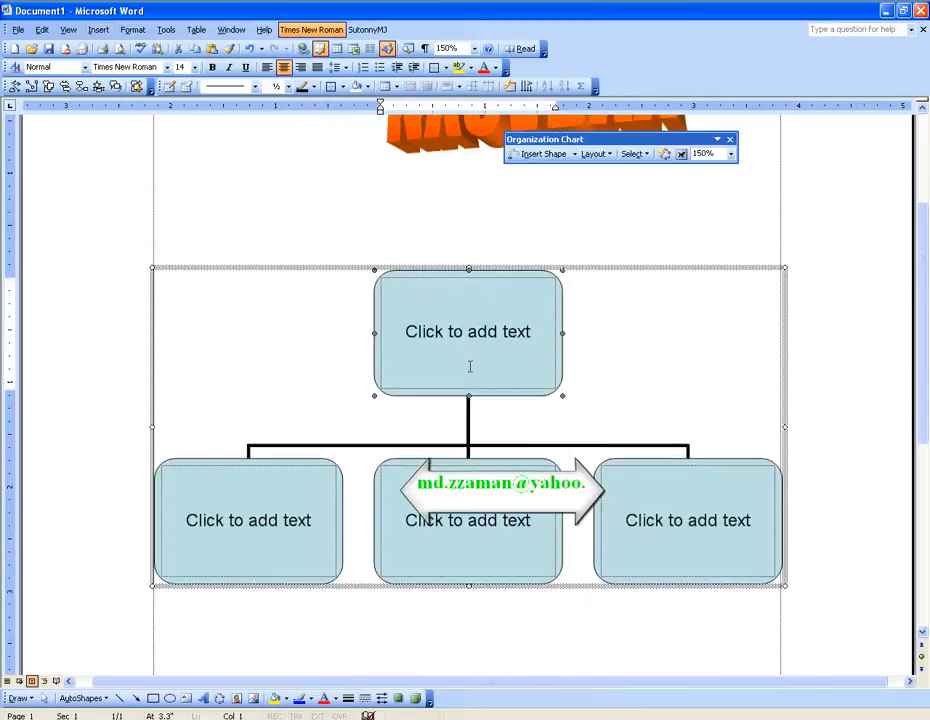
# Step: Activate the organization chart's boxes for text entry, ending with the cursor in the top box
pyautogui.click(435, 285)
pyautogui.click(293, 437)
pyautogui.click(440, 452)
pyautogui.click(686, 456)
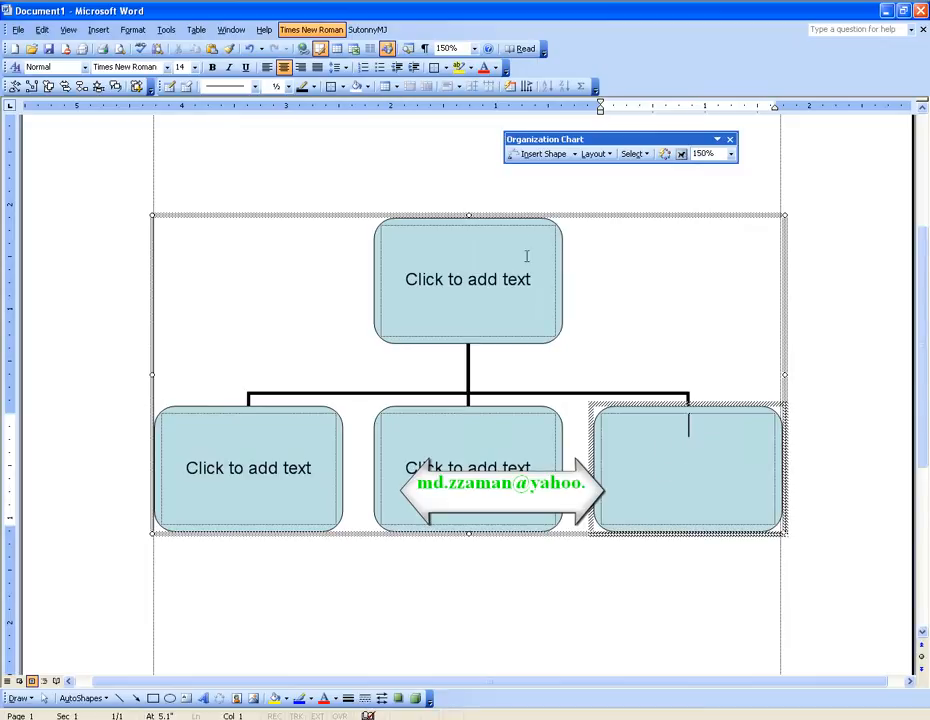
pyautogui.click(293, 471)
pyautogui.click(440, 461)
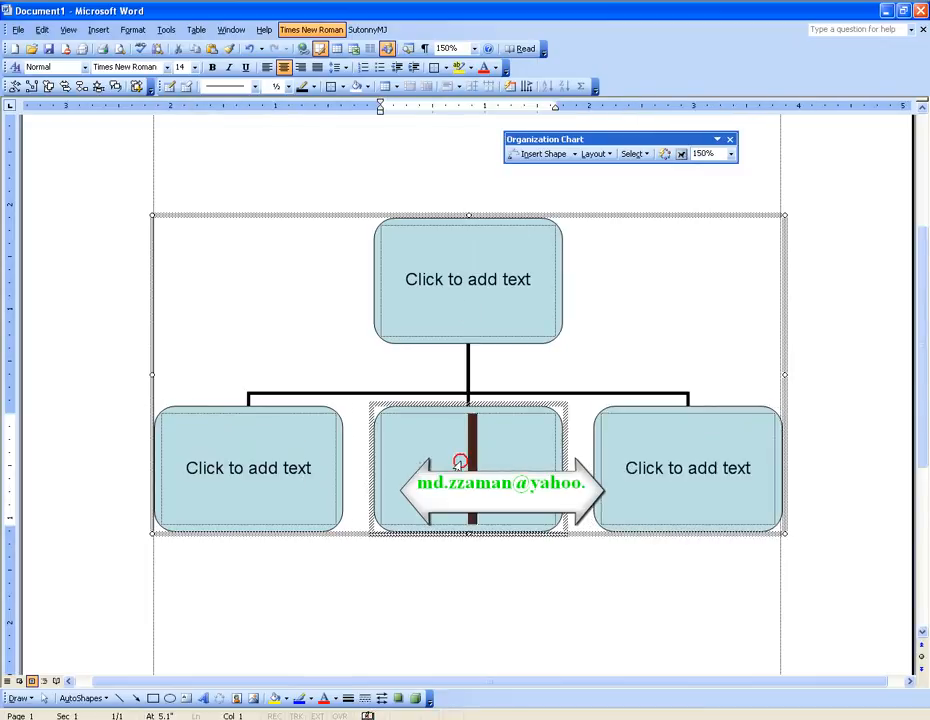
pyautogui.click(293, 484)
pyautogui.click(440, 418)
pyautogui.click(649, 461)
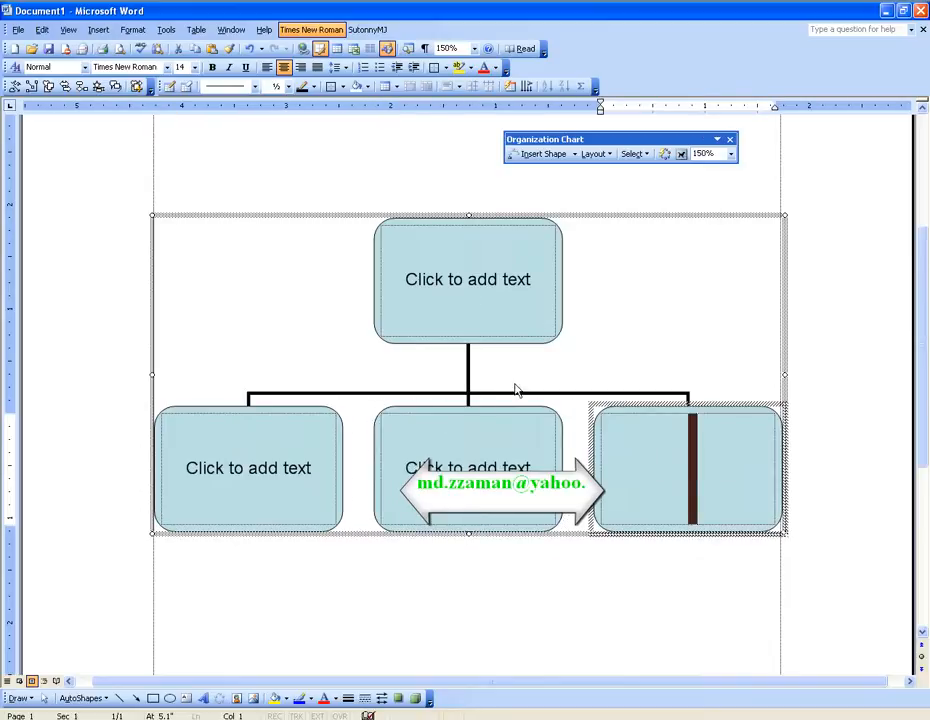
pyautogui.click(472, 285)
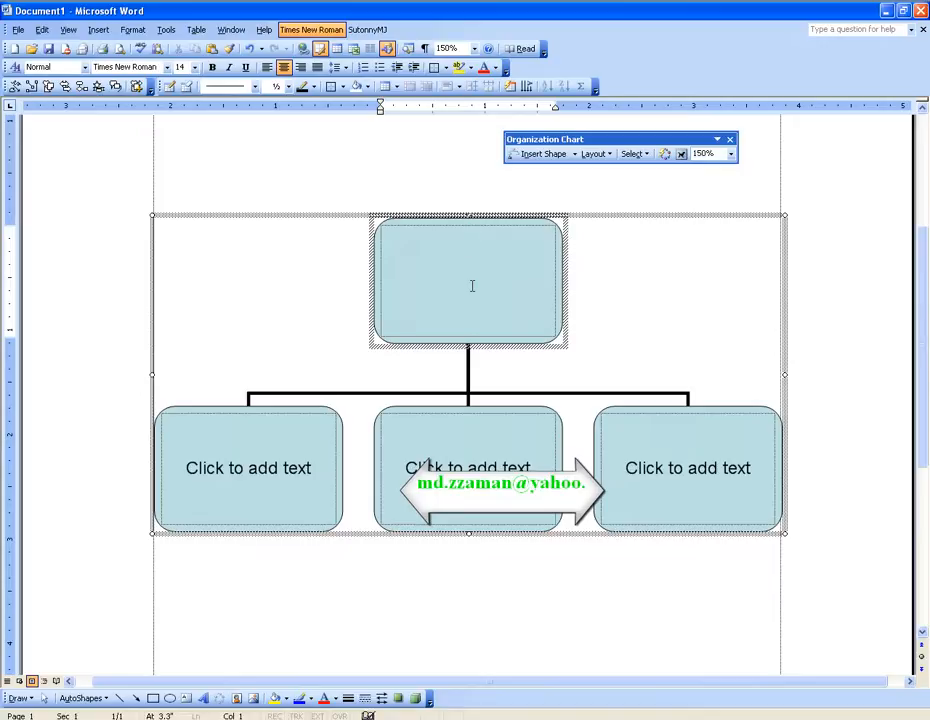